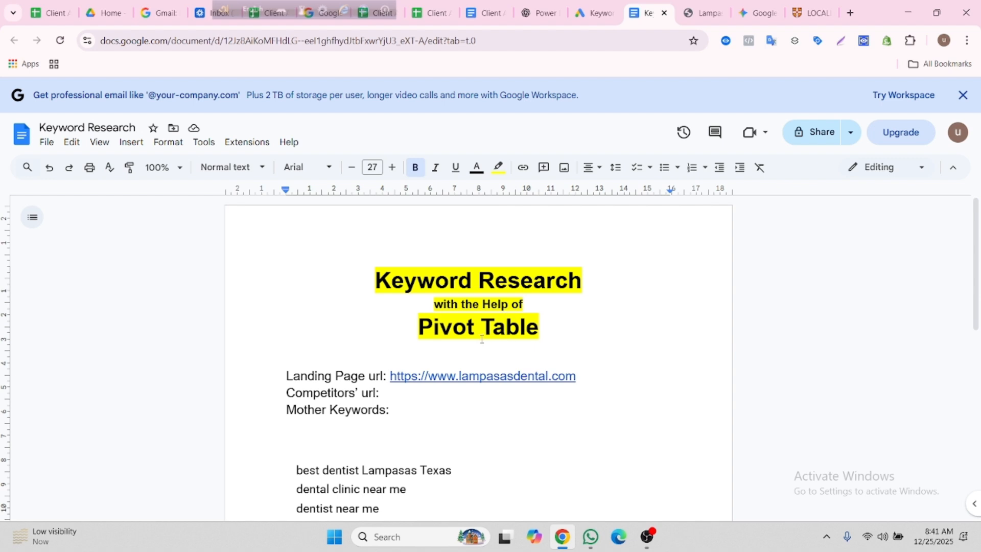
Review the Landing Page url, Competitors' url and Mother Keywords lines in the Keyword Research document.
scroll(466, 340, down, 1)
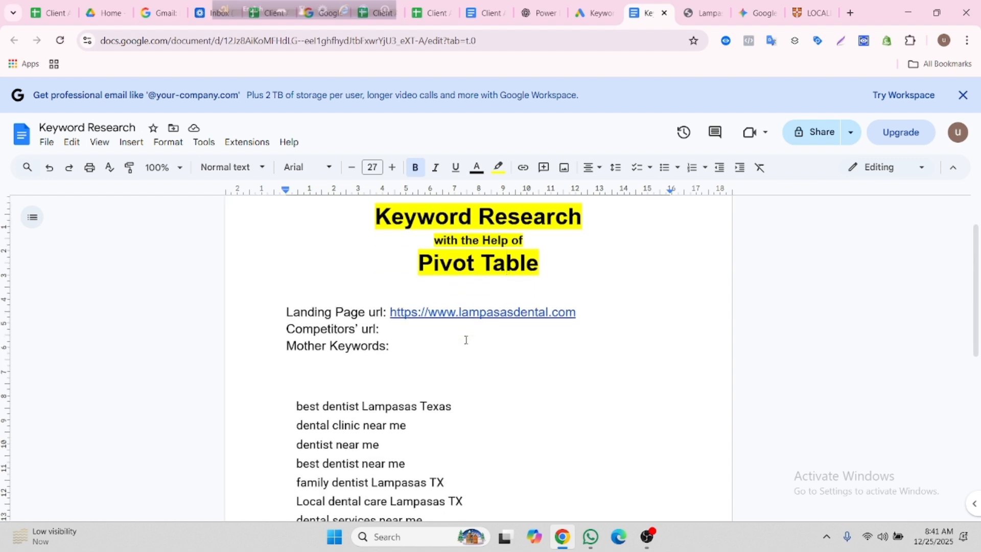
scroll(466, 339, up, 1)
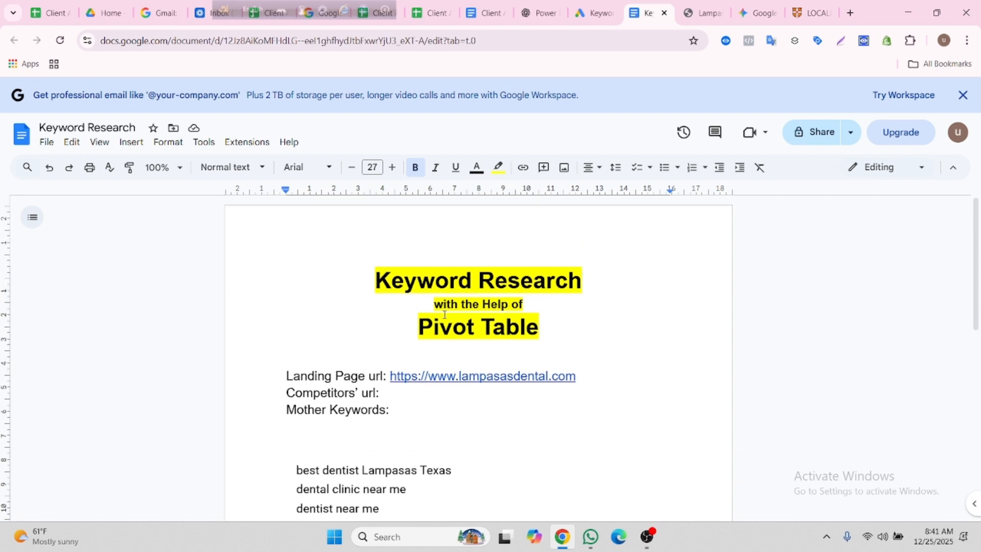
scroll(444, 321, down, 1)
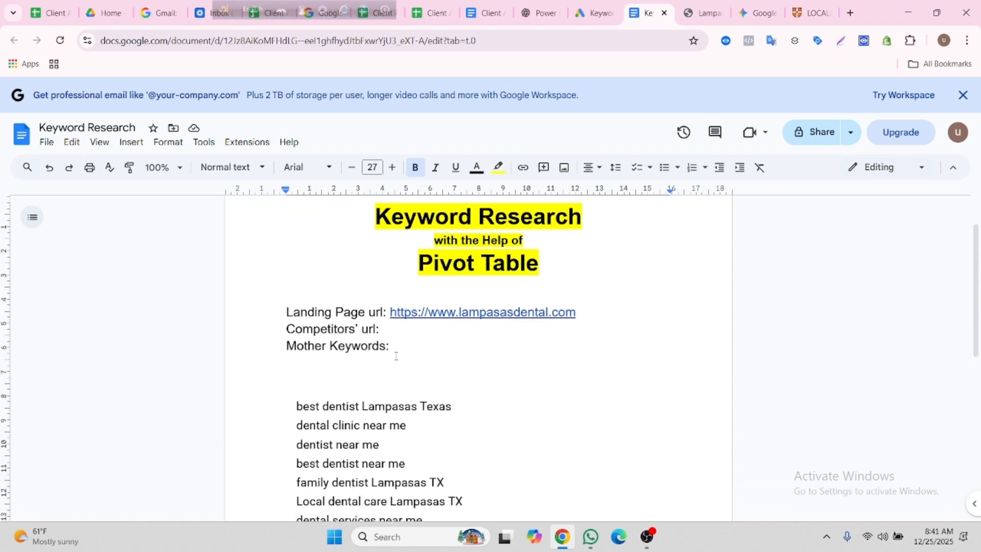
drag(395, 355, 283, 321)
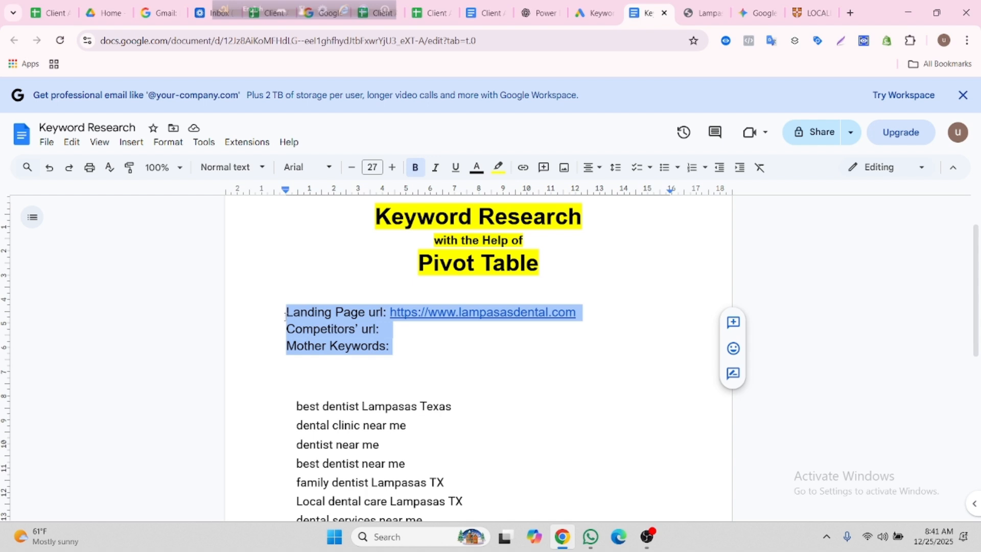
click(315, 314)
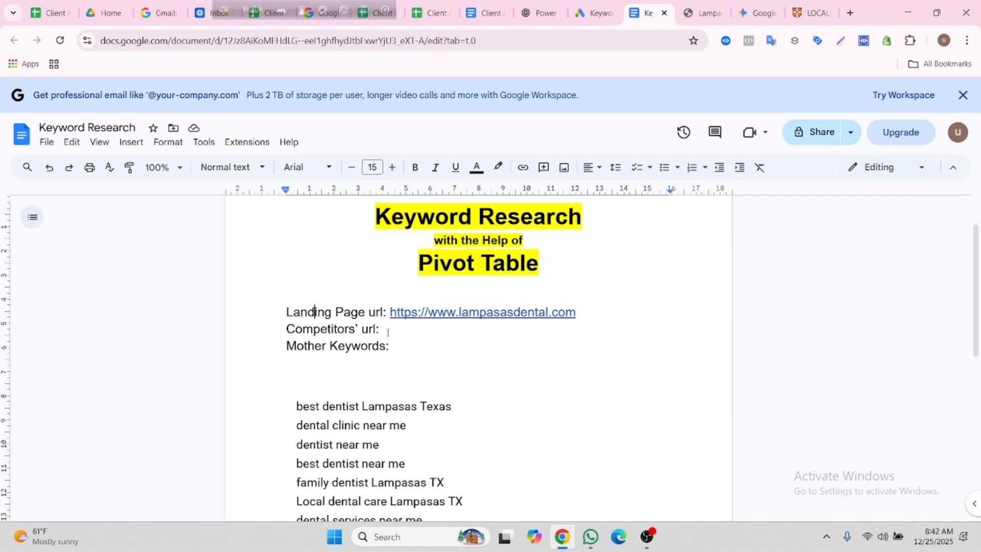
drag(394, 348, 332, 347)
click(361, 346)
click(407, 347)
Review the dental keyword list from "best dentist Lampasas Texas" to "dental services near me" below the Mother Keywords line.
scroll(423, 360, down, 1)
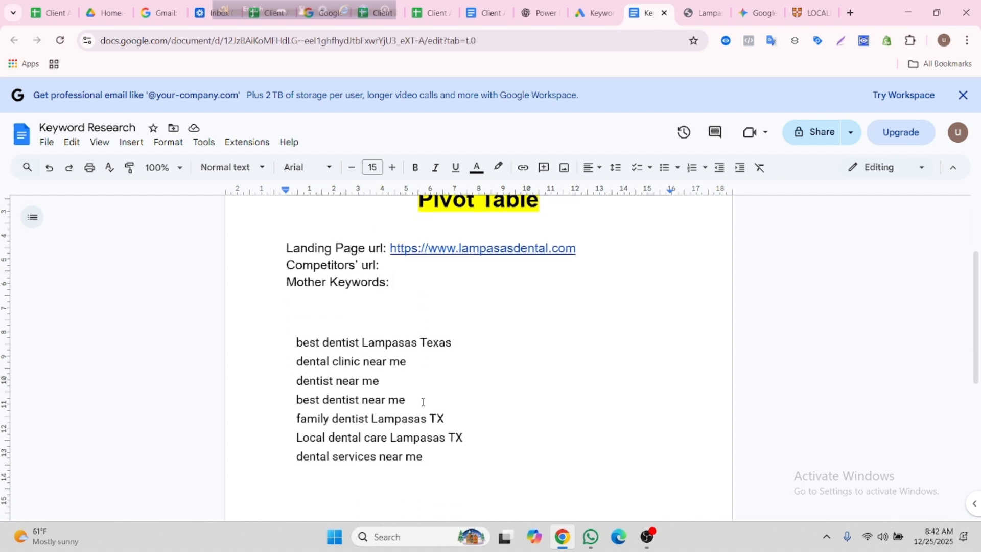
drag(424, 456, 295, 341)
click(342, 380)
drag(445, 456, 296, 352)
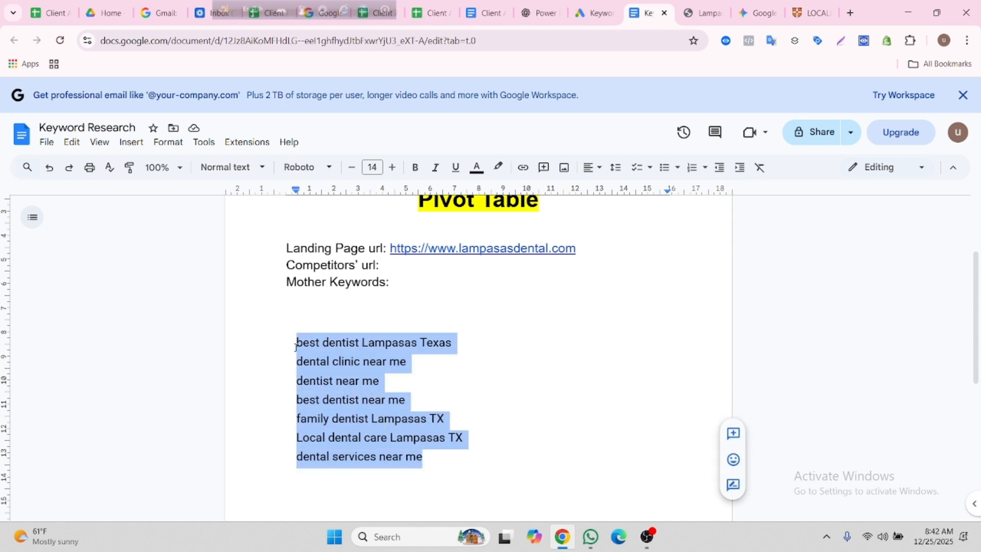
click(364, 380)
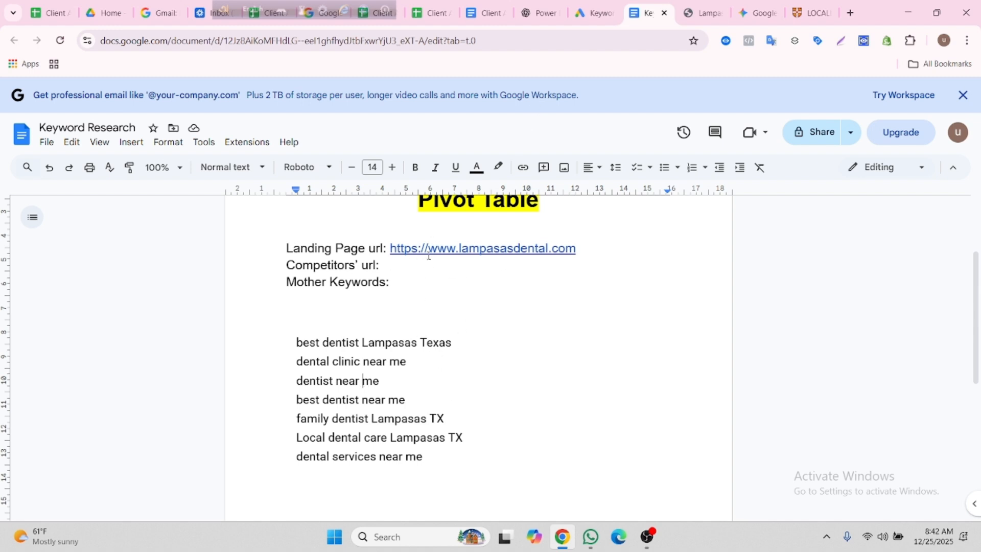
Switch to the lampasasdental.com website, open its home page and examine the welcome text with the areas served.
ctrl+click(484, 248)
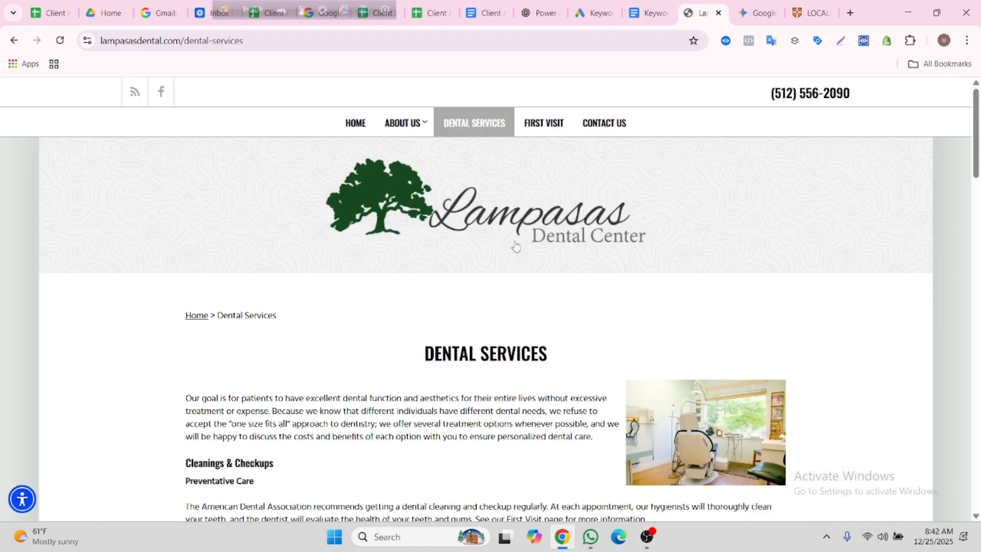
click(355, 123)
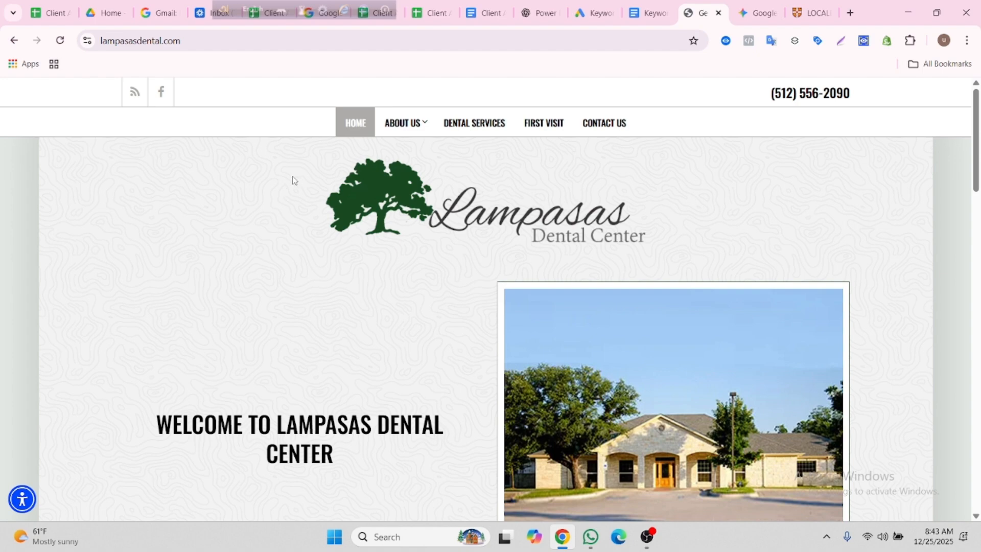
scroll(416, 253, down, 2)
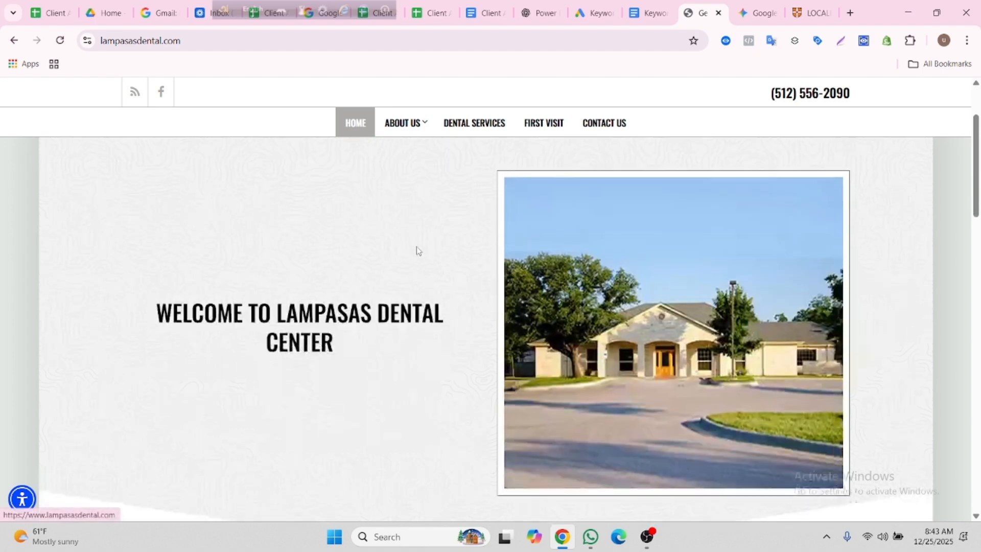
scroll(415, 252, up, 2)
scroll(381, 265, down, 2)
scroll(385, 262, down, 5)
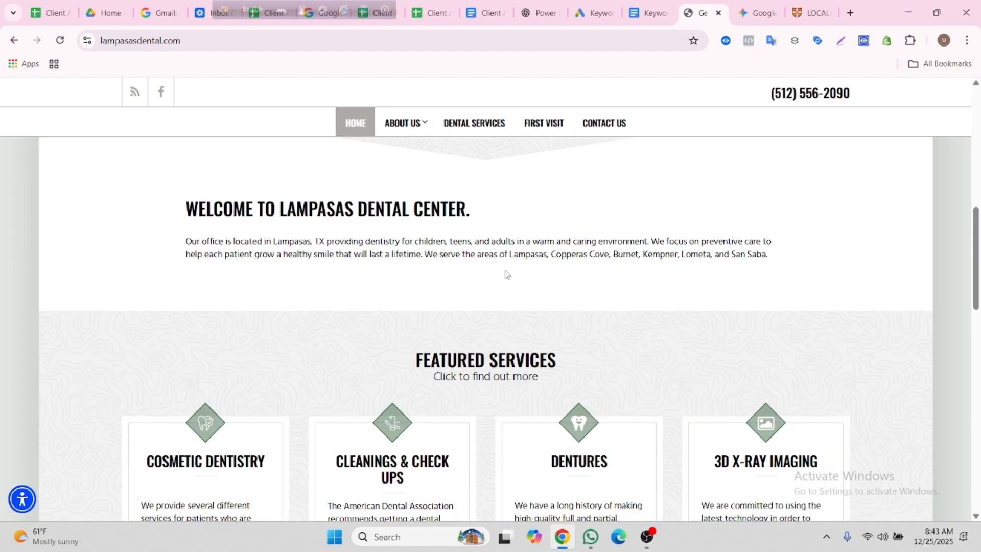
drag(515, 259, 557, 258)
scroll(607, 268, up, 10)
scroll(571, 234, down, 6)
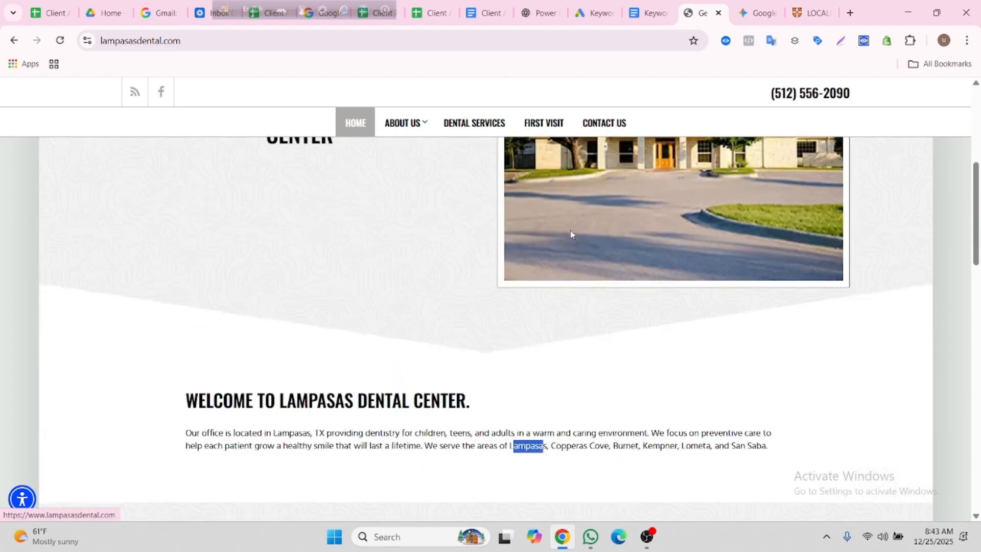
scroll(571, 234, down, 4)
click(568, 257)
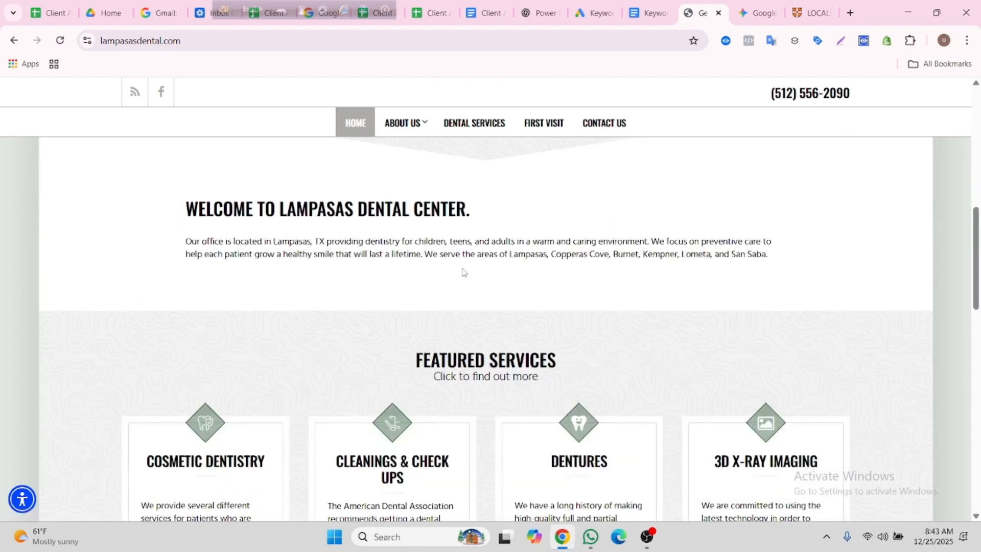
Examine the Featured Services section of the home page for the treatments offered.
scroll(547, 285, down, 1)
scroll(547, 287, down, 5)
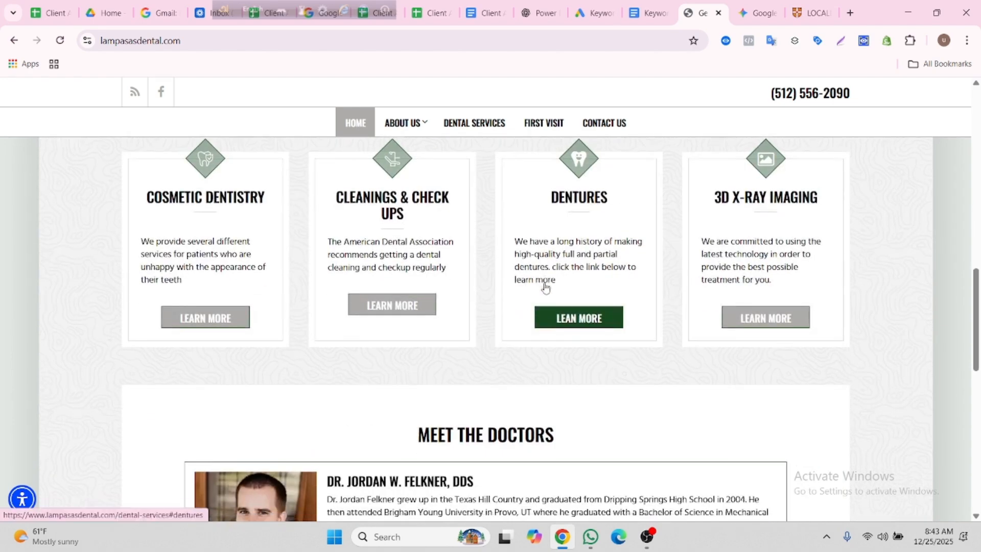
scroll(544, 283, up, 4)
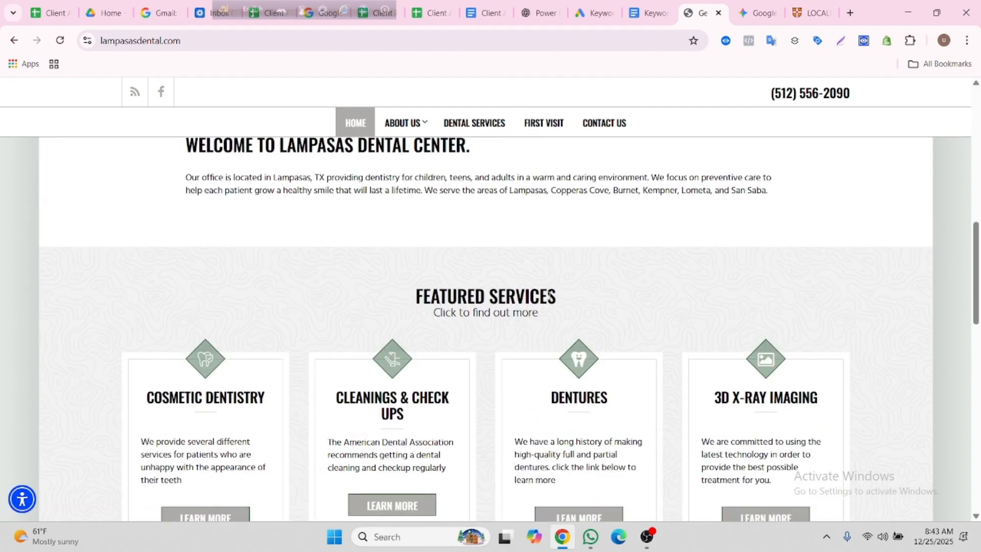
scroll(544, 286, down, 2)
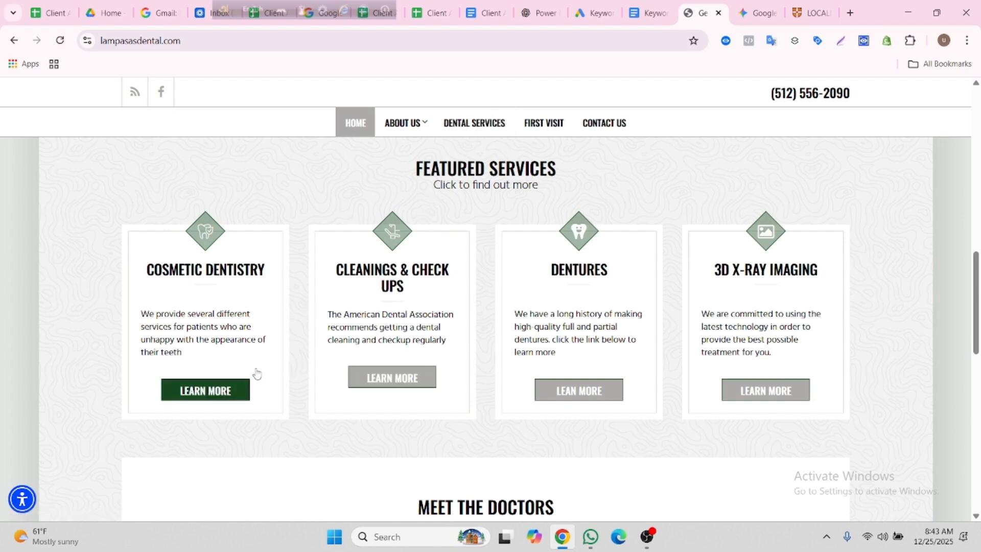
Examine the home page's Meet the Doctors, Our Location and Hours of Operation sections.
scroll(440, 322, down, 2)
scroll(440, 317, down, 2)
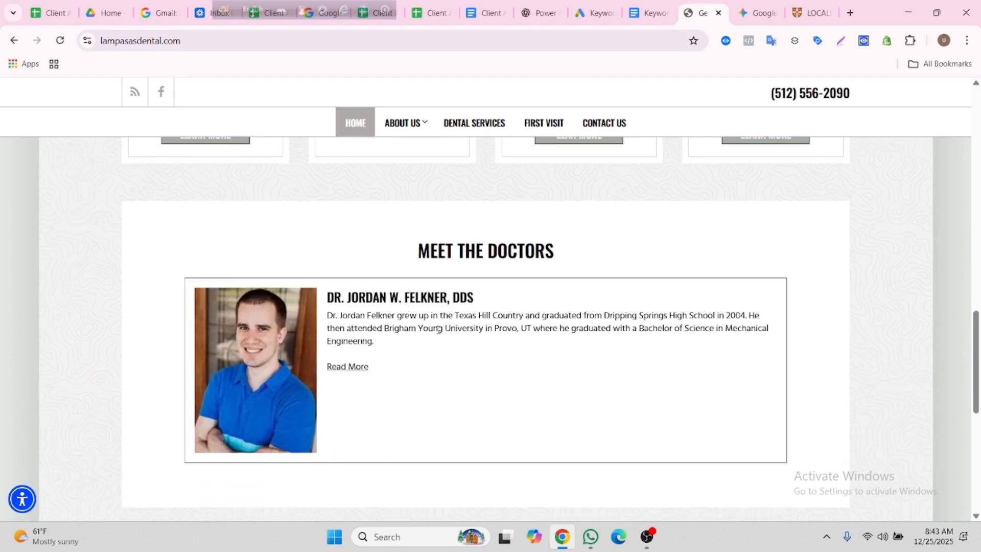
scroll(440, 326, down, 1)
scroll(413, 312, down, 3)
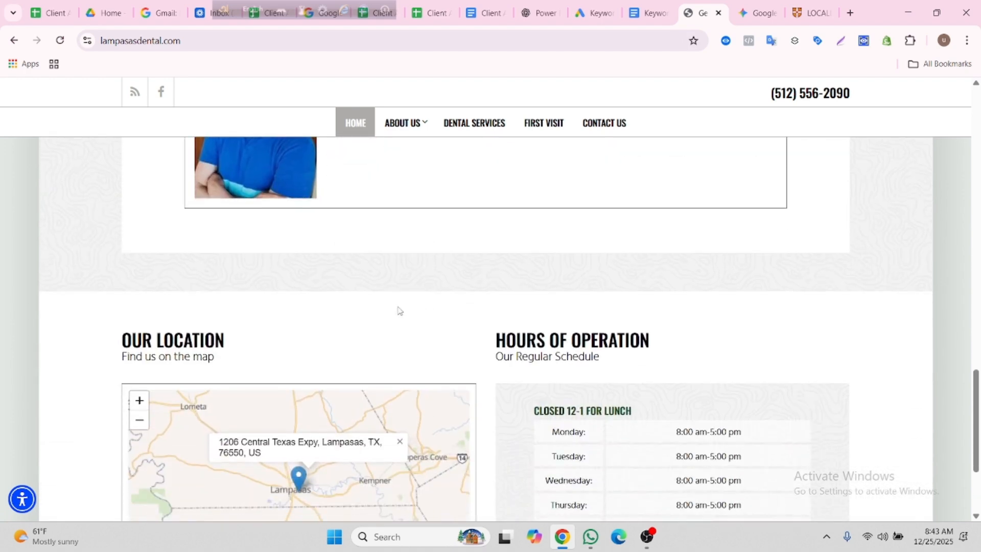
scroll(312, 319, down, 2)
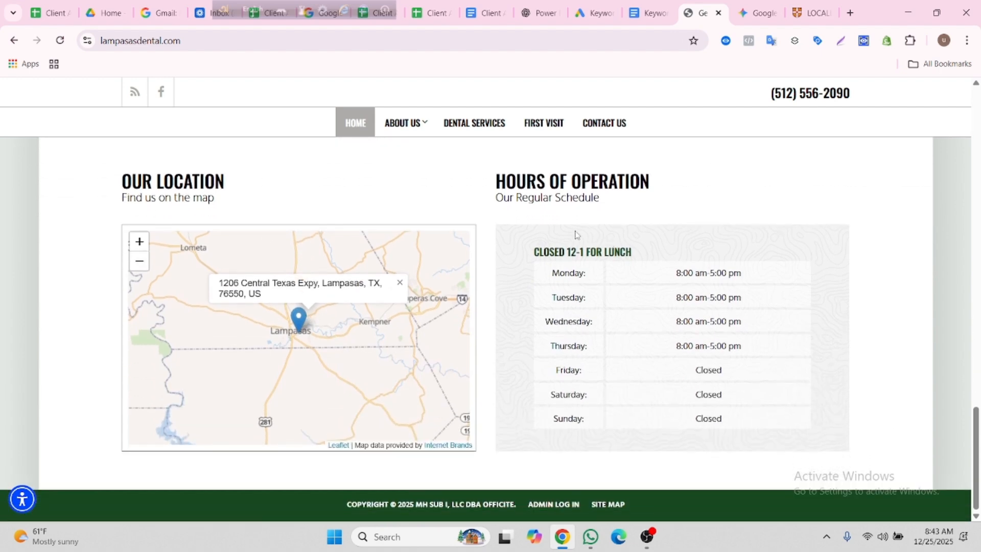
drag(523, 263, 645, 378)
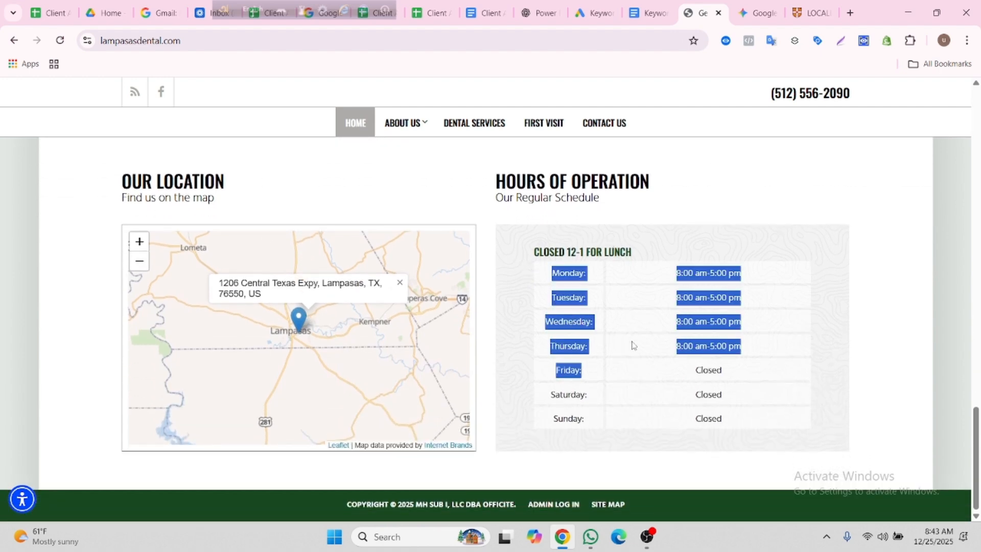
scroll(608, 350, up, 1)
scroll(608, 350, down, 1)
scroll(575, 404, up, 6)
scroll(576, 387, up, 14)
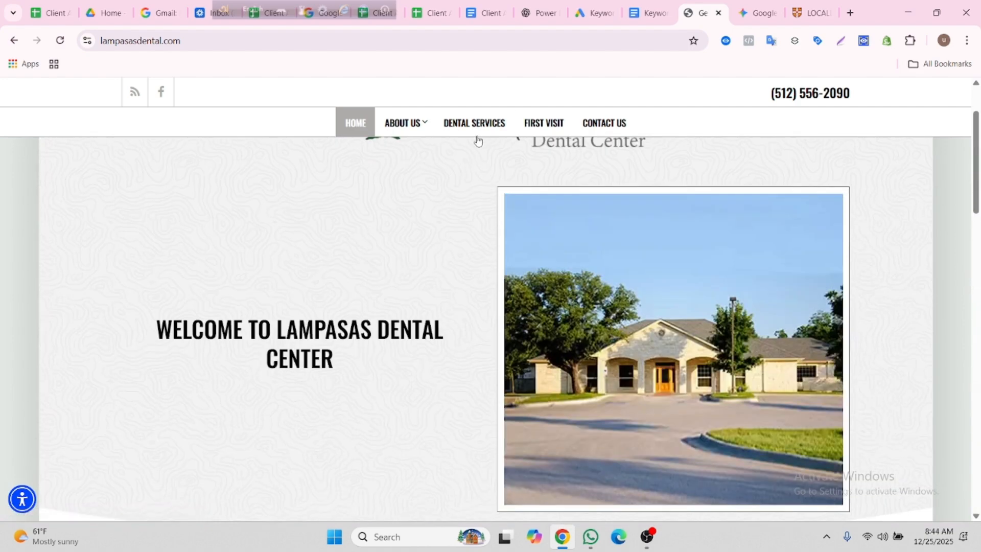
Open the Dental Services page and read the service descriptions from Cleanings & Checkups through Bridges.
click(476, 125)
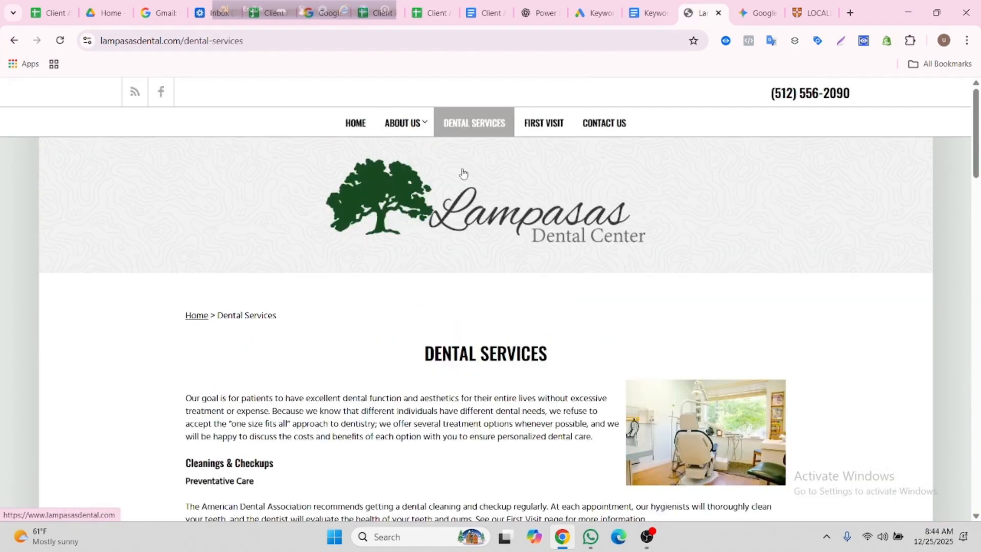
scroll(371, 273, down, 3)
scroll(375, 273, up, 1)
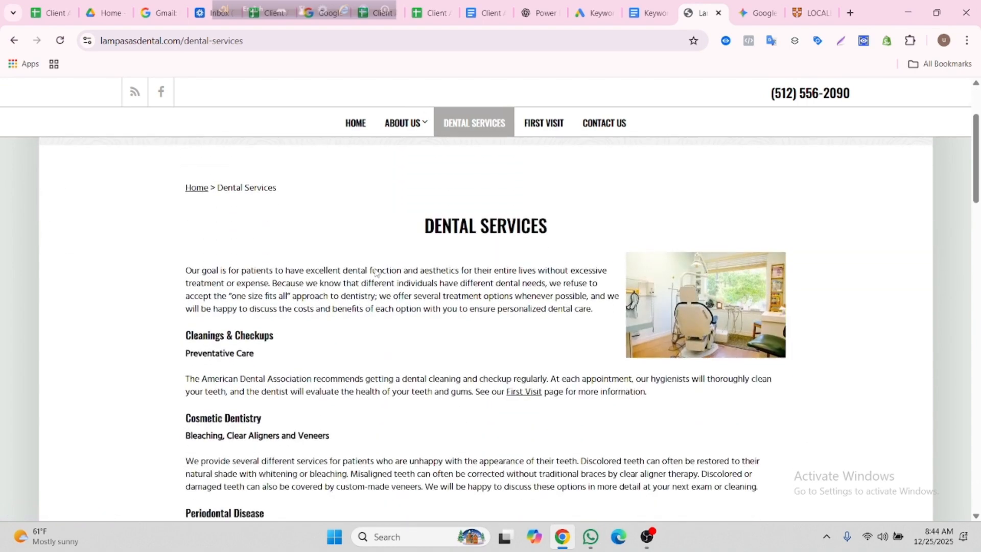
scroll(373, 269, down, 1)
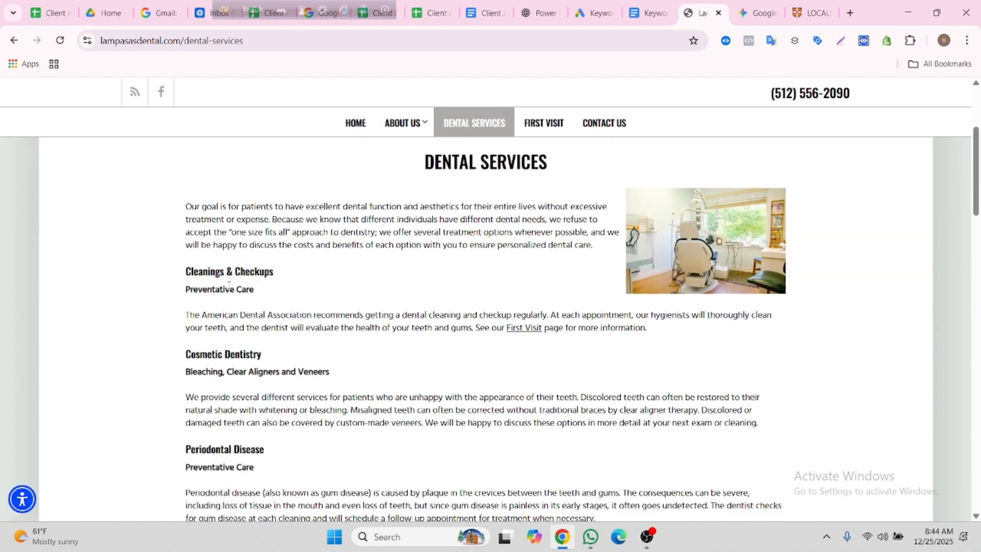
scroll(251, 285, down, 1)
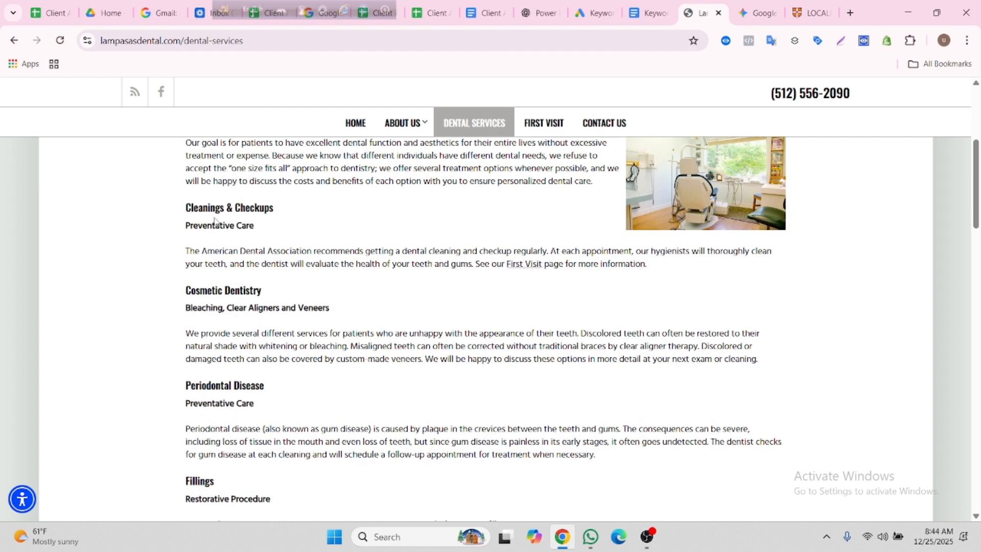
scroll(244, 241, down, 1)
scroll(244, 245, down, 1)
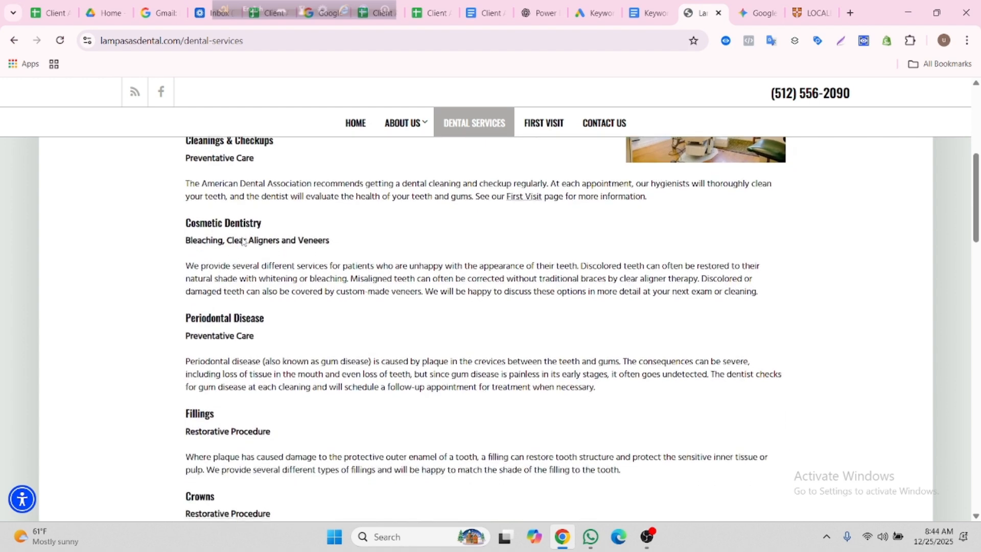
scroll(232, 250, down, 1)
scroll(209, 291, down, 3)
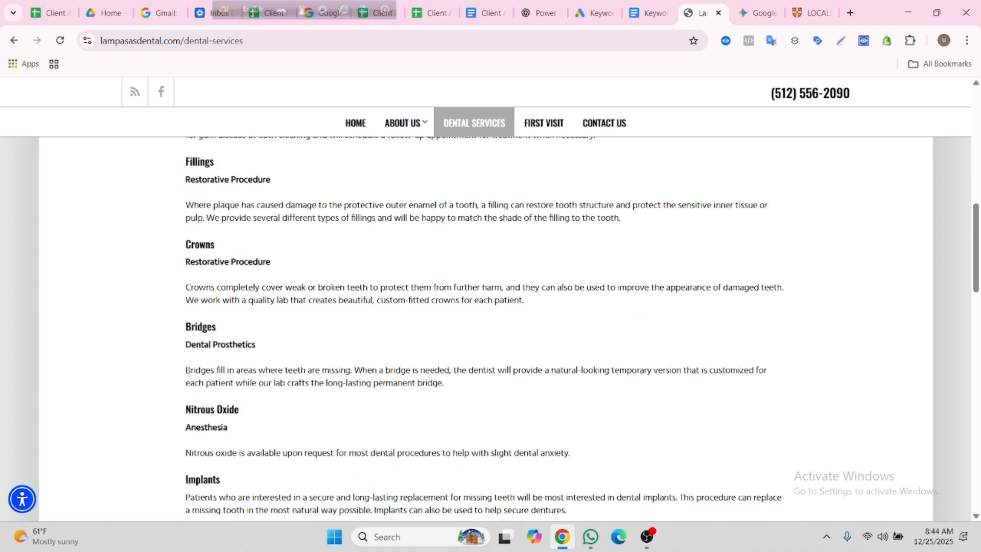
Read the remaining dental services from Nitrous Oxide and Implants through Orthodontics, then return to Cleanings & Checkups.
scroll(194, 424, down, 3)
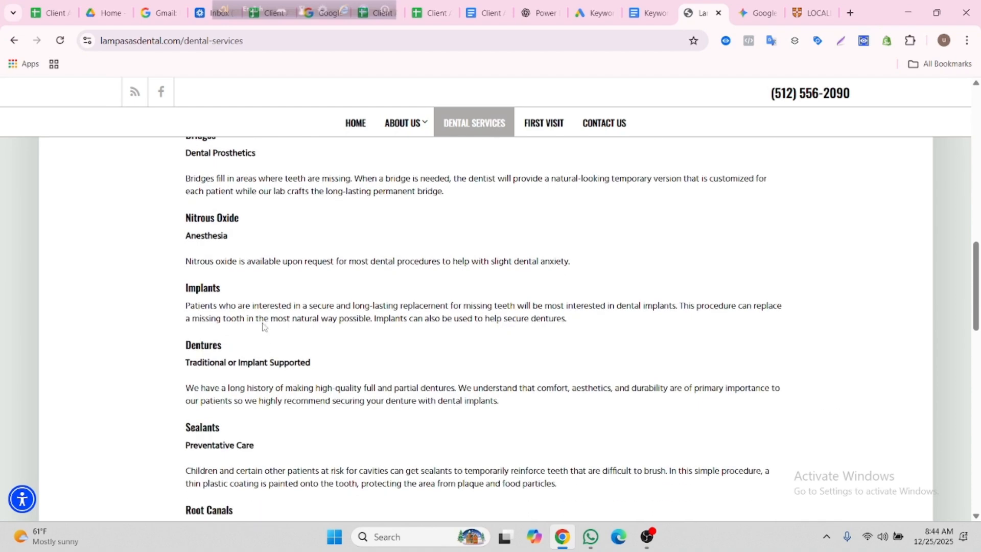
scroll(212, 303, down, 2)
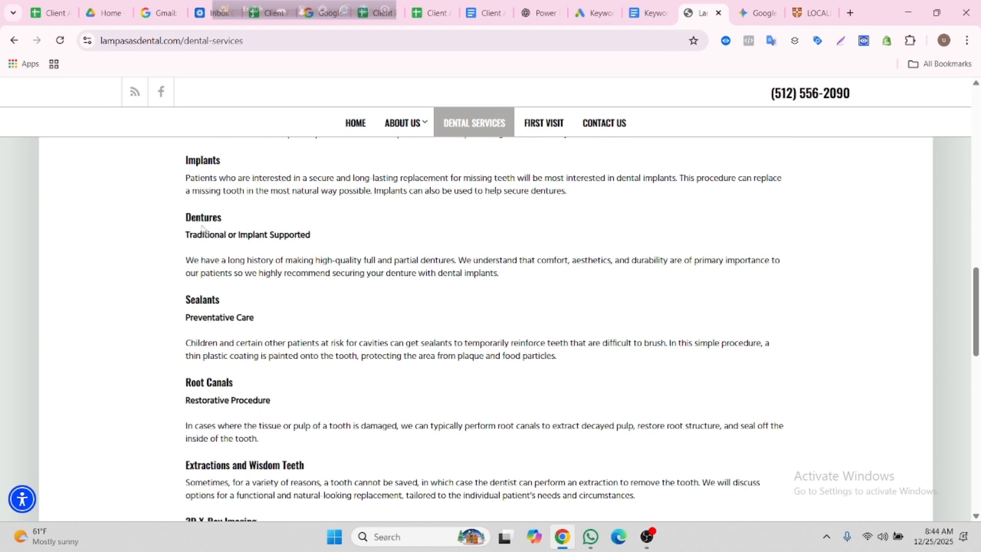
scroll(294, 300, down, 3)
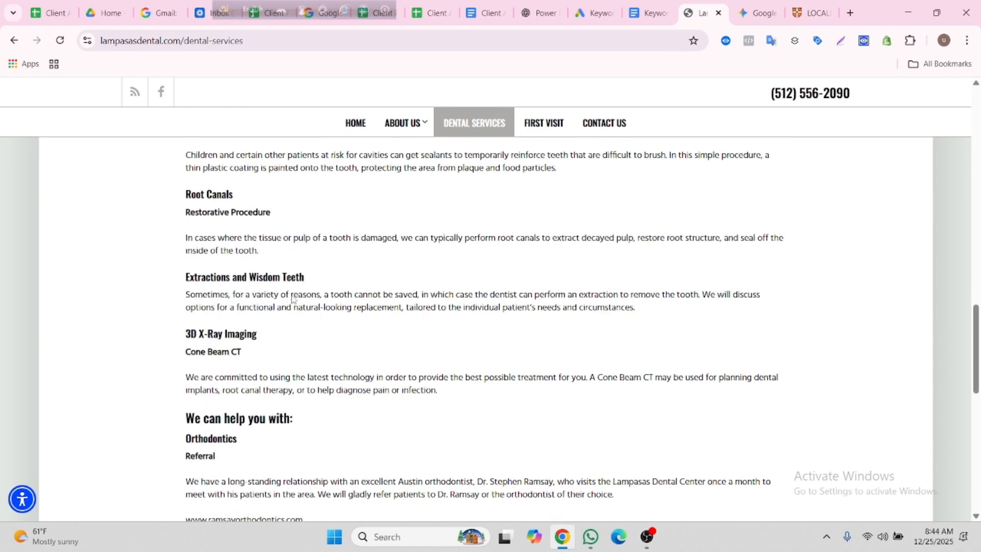
scroll(296, 291, down, 1)
scroll(269, 282, down, 2)
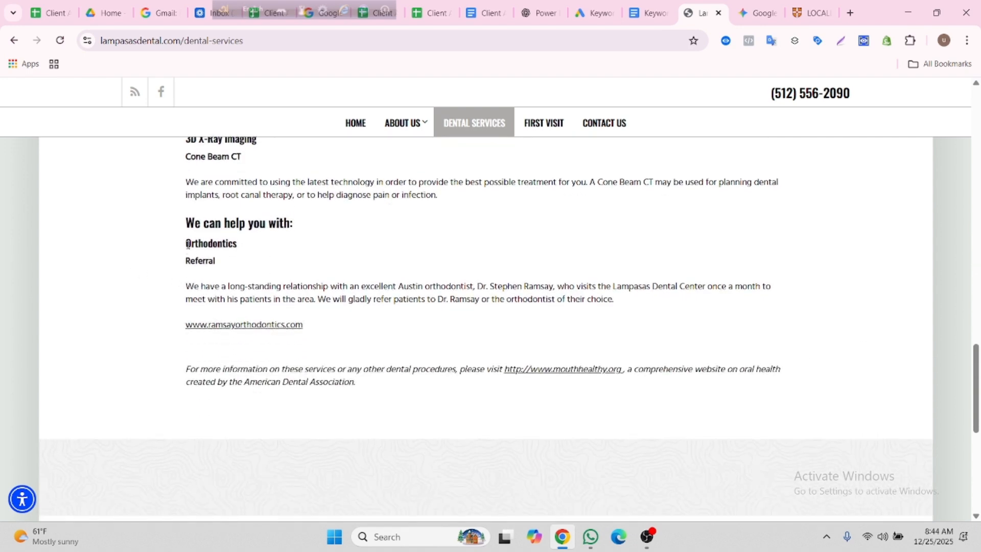
drag(185, 244, 235, 243)
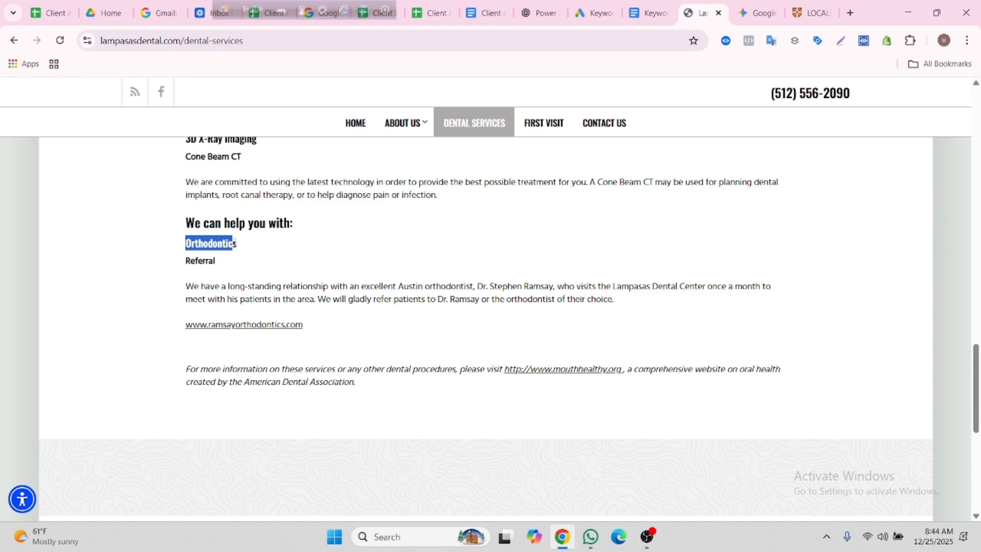
scroll(169, 270, down, 2)
scroll(170, 270, up, 8)
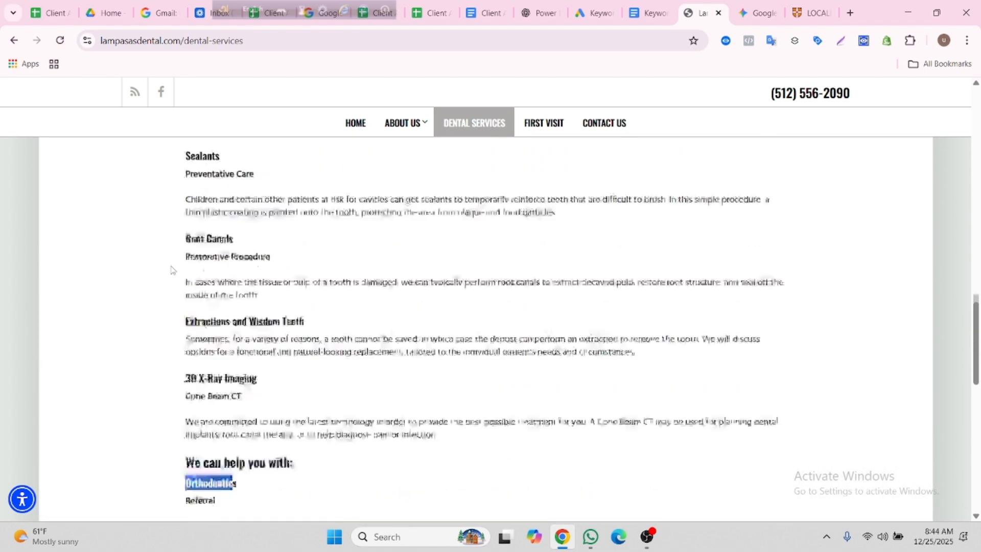
scroll(170, 269, up, 12)
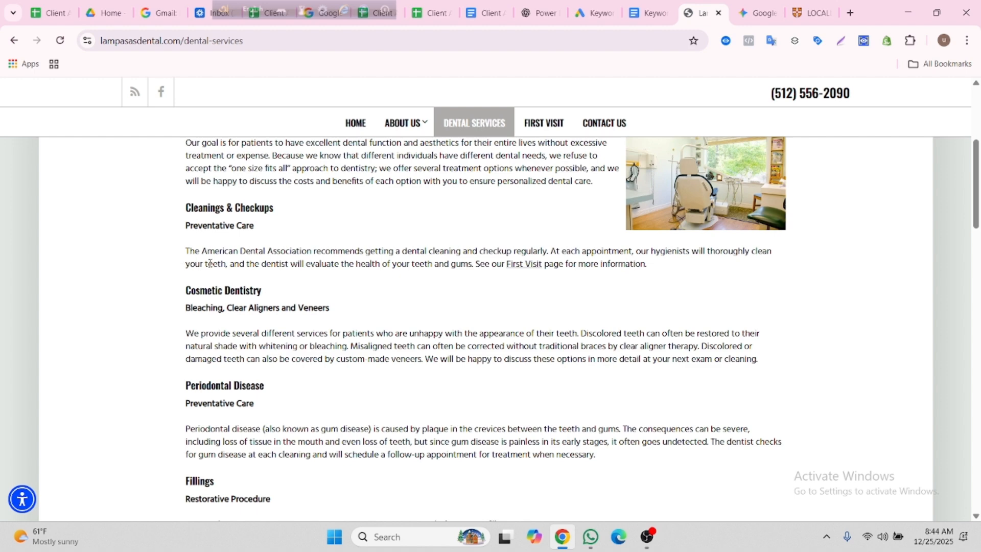
Switch to the Keyword Research document and review its list of mother keywords, from best dentist Lampasas Texas to dental services near me.
scroll(210, 263, up, 5)
click(646, 14)
scroll(473, 288, down, 3)
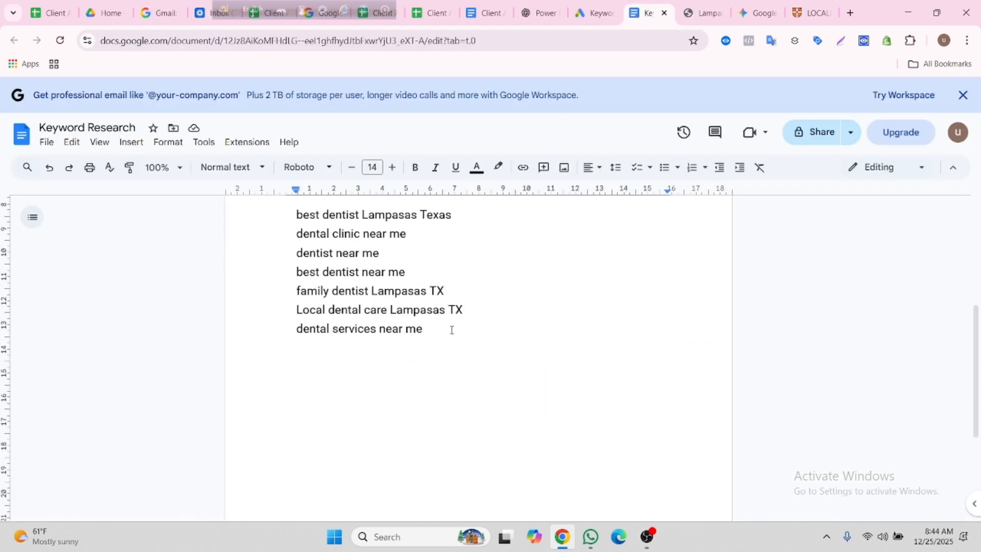
drag(451, 328, 297, 216)
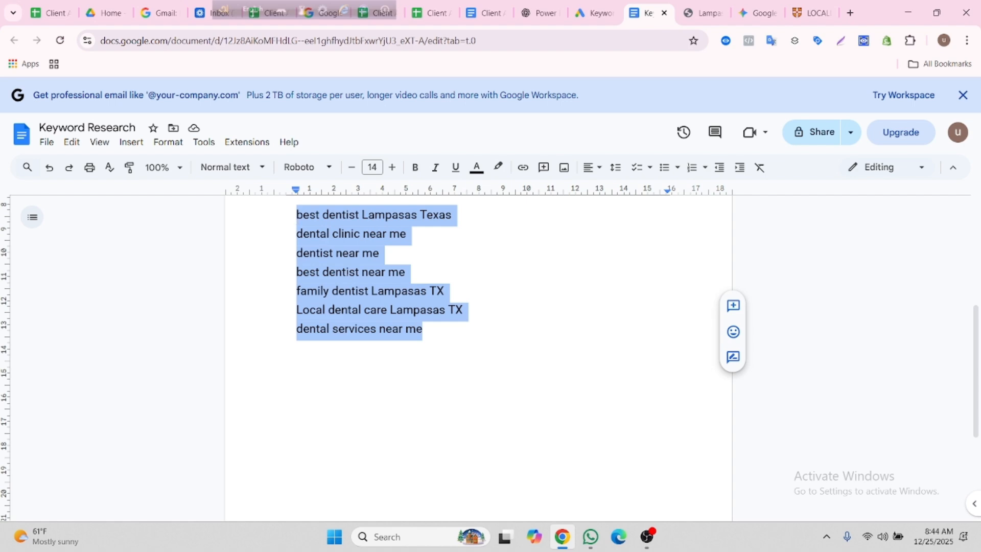
scroll(378, 306, up, 3)
Switch to the ChatGPT conversation and examine the prompt requesting mother keywords for the Lampasas dental business URL.
click(539, 12)
scroll(520, 323, down, 3)
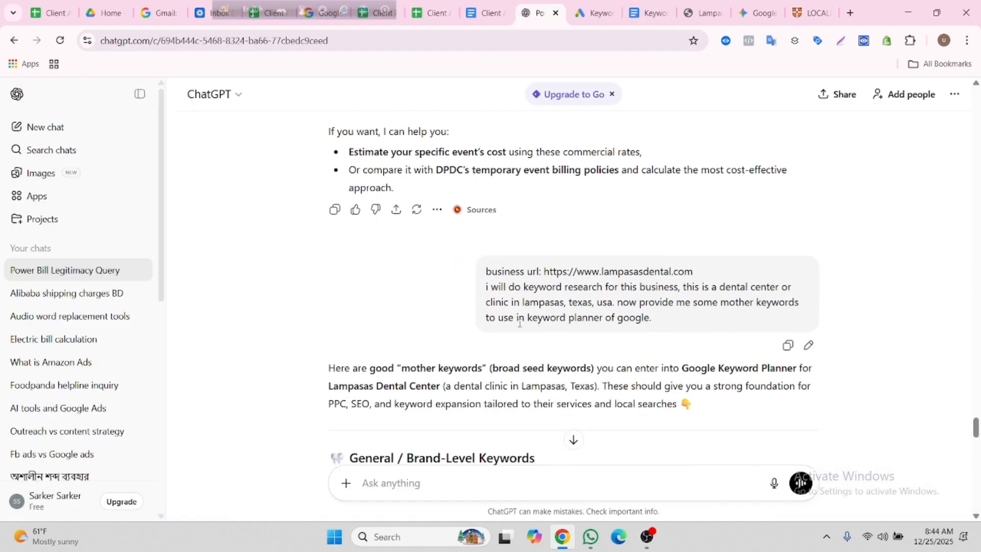
scroll(548, 303, down, 1)
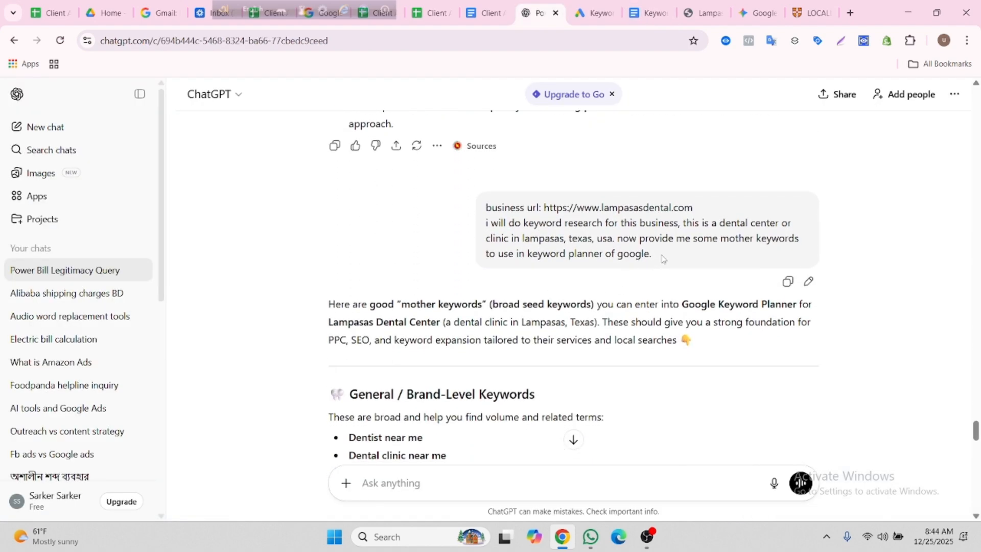
drag(659, 255, 538, 208)
click(508, 225)
click(564, 210)
drag(695, 209, 576, 208)
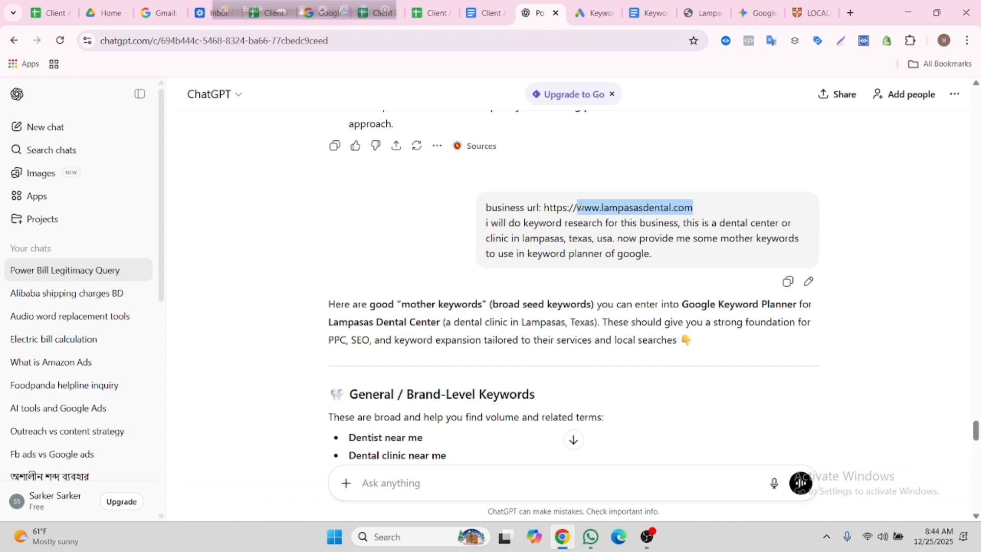
click(573, 234)
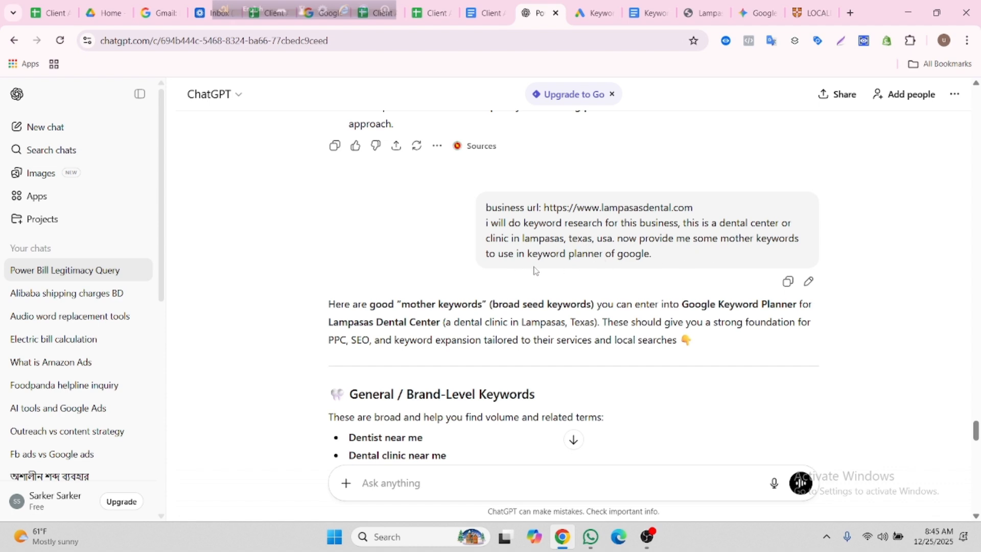
Read ChatGPT's suggested keyword groups, from General / Brand-Level through Service-Specific and Location-Targeted to Other Useful Seed Keywords.
scroll(620, 261, down, 3)
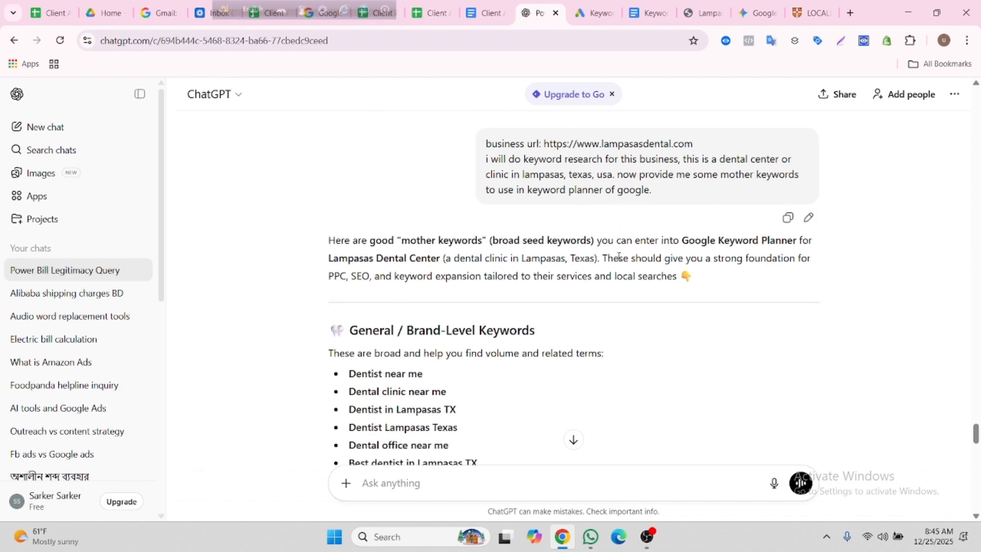
scroll(380, 255, down, 3)
scroll(382, 250, down, 5)
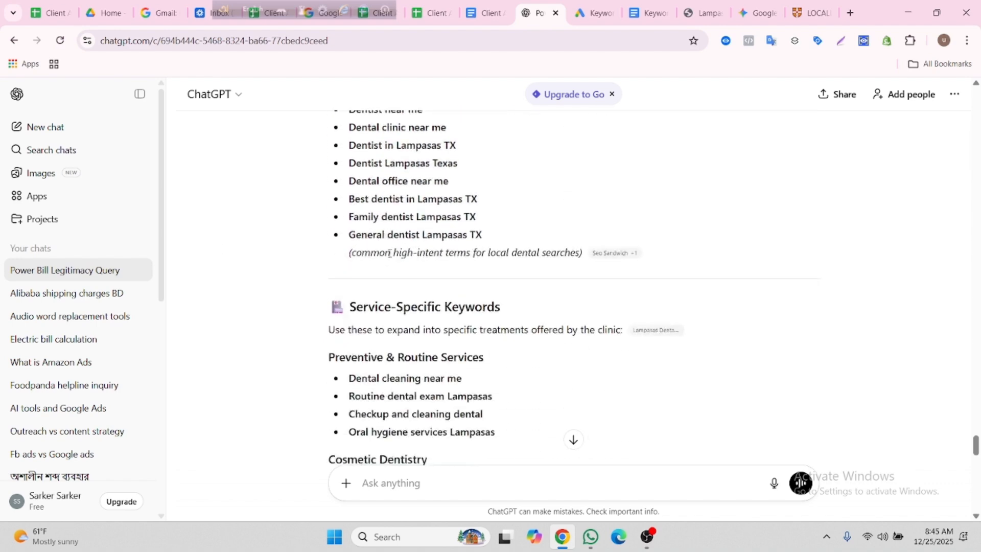
scroll(411, 263, down, 4)
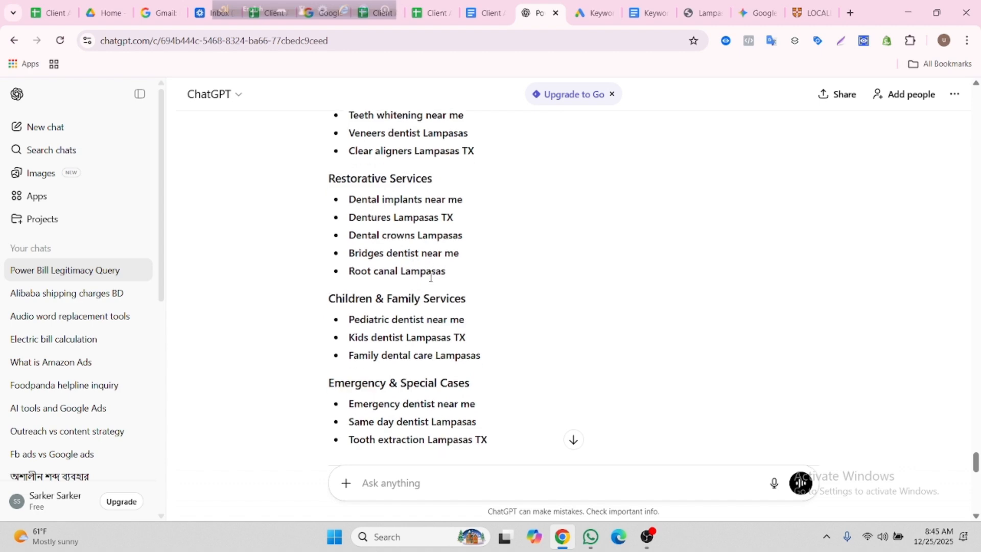
scroll(399, 262, down, 2)
scroll(390, 261, up, 3)
scroll(389, 261, up, 4)
scroll(396, 261, down, 10)
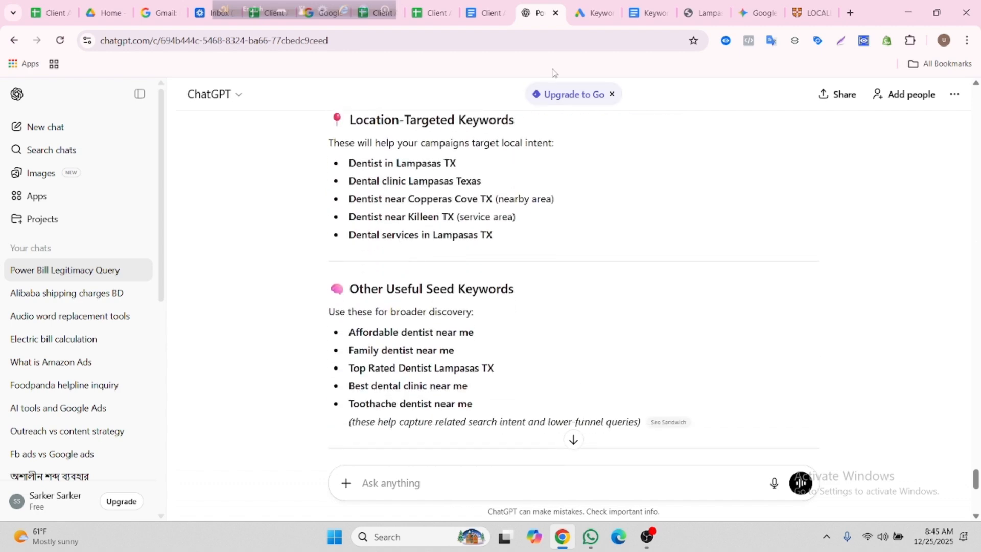
Copy the mother keyword list, best dentist Lampasas Texas through dental services near me, from the Keyword Research document.
click(655, 15)
scroll(424, 337, down, 4)
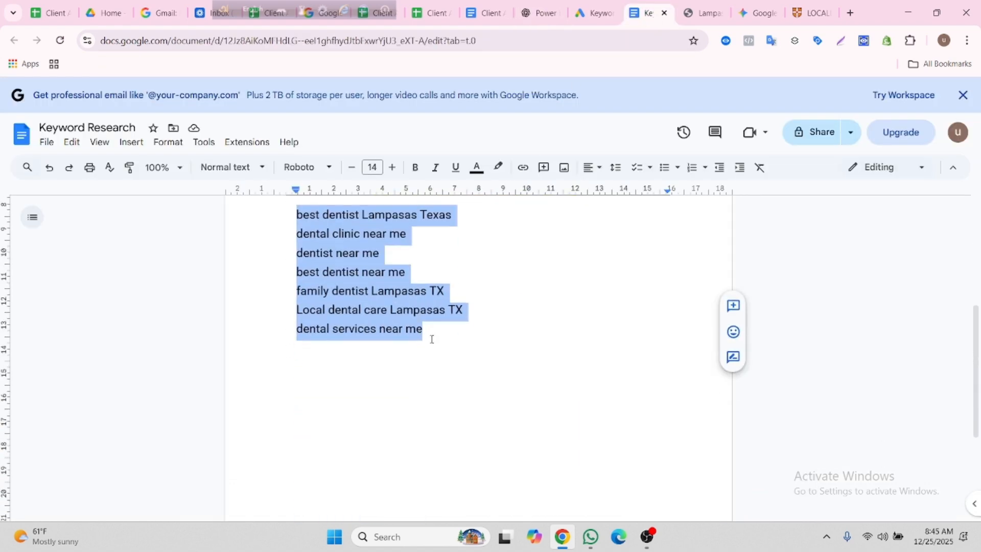
scroll(432, 339, up, 1)
drag(437, 394, 296, 278)
right_click(315, 298)
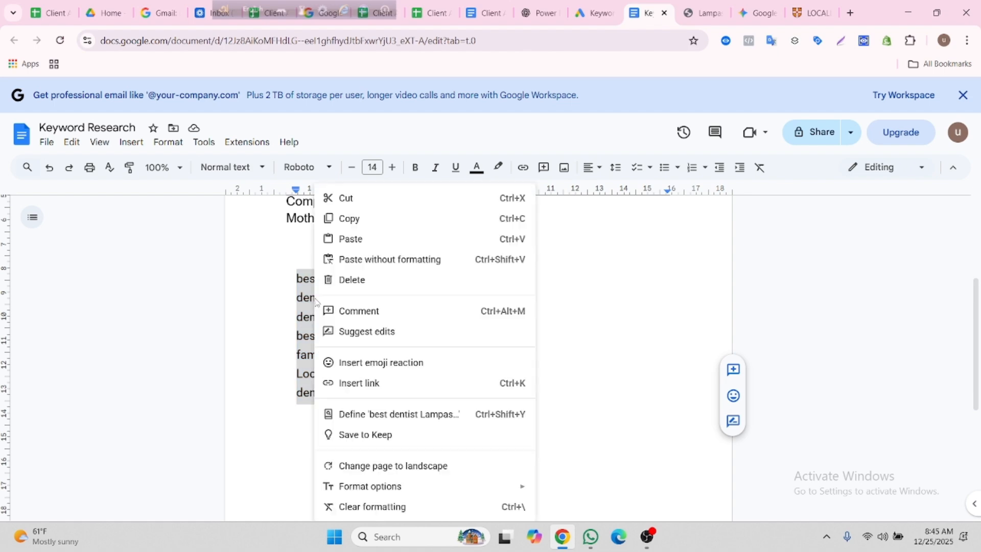
click(352, 217)
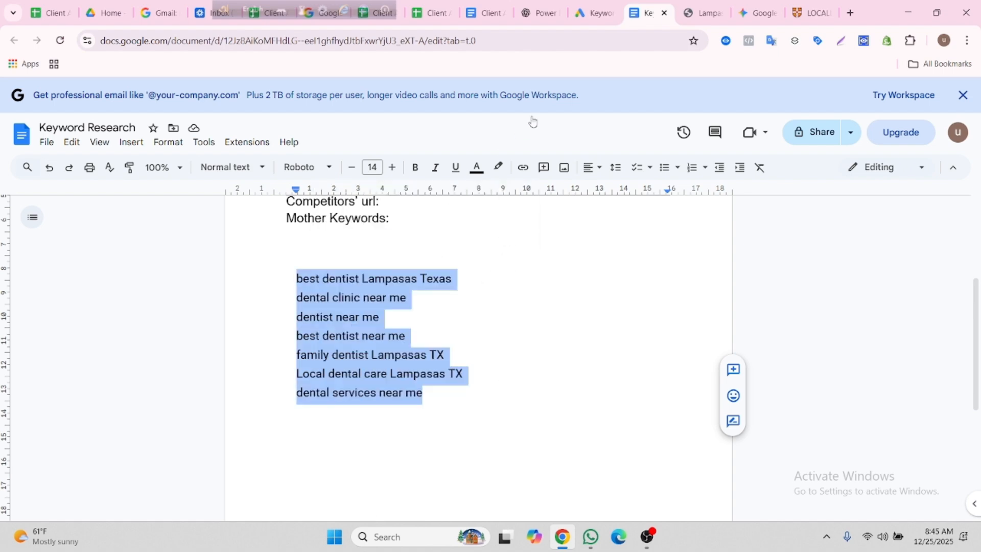
Switch to Google Ads Keyword Planner and paste the copied mother keywords as the starting keywords for discovering new ones.
click(593, 15)
click(378, 333)
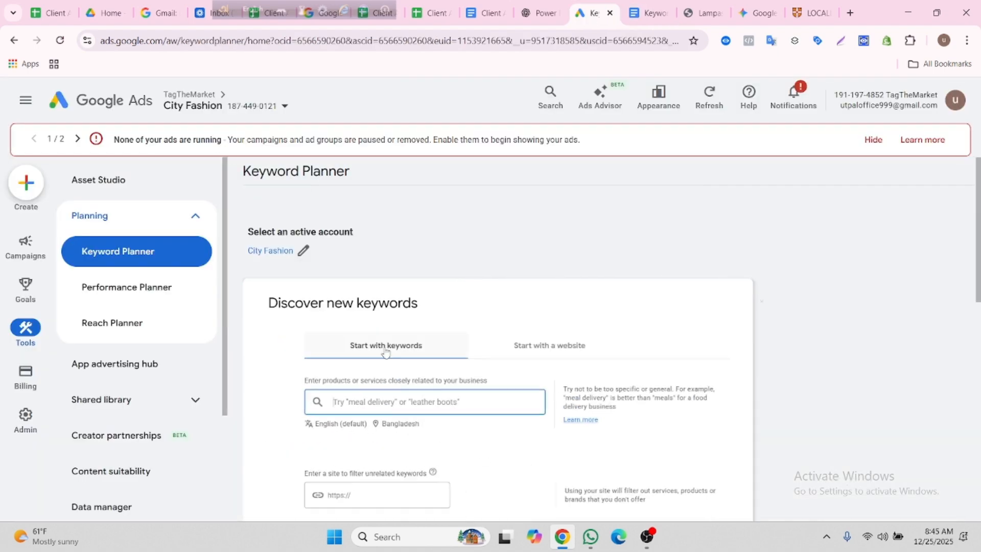
key(ctrl+v)
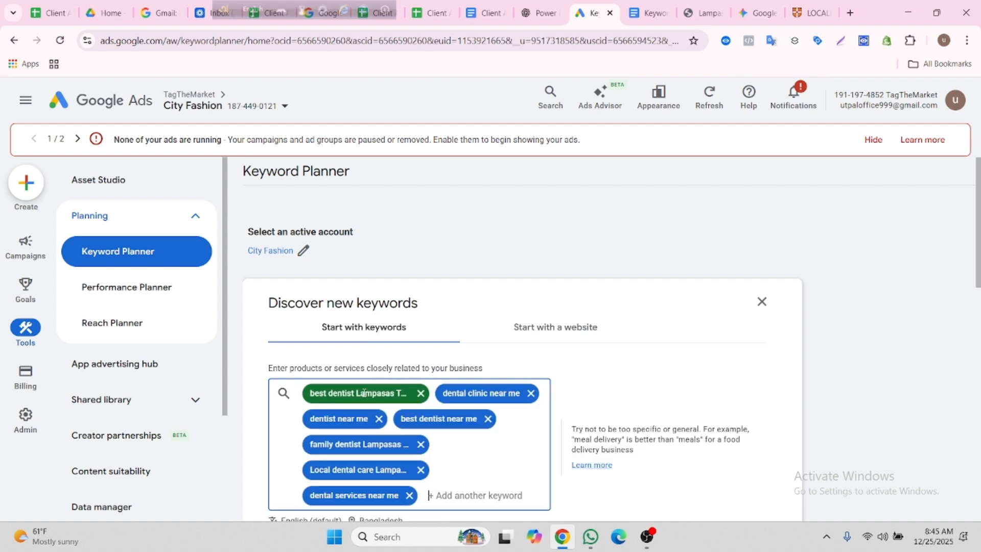
scroll(378, 398, down, 4)
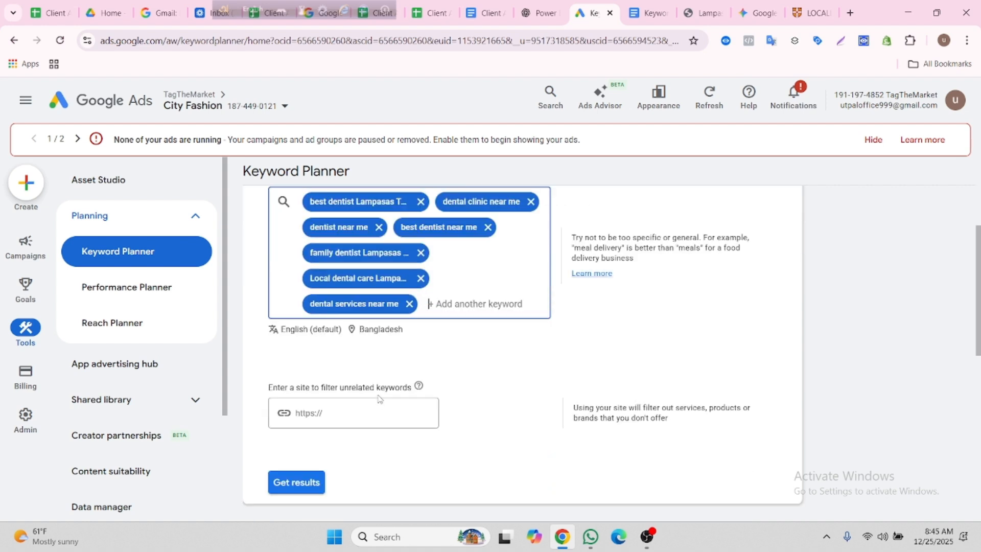
click(423, 353)
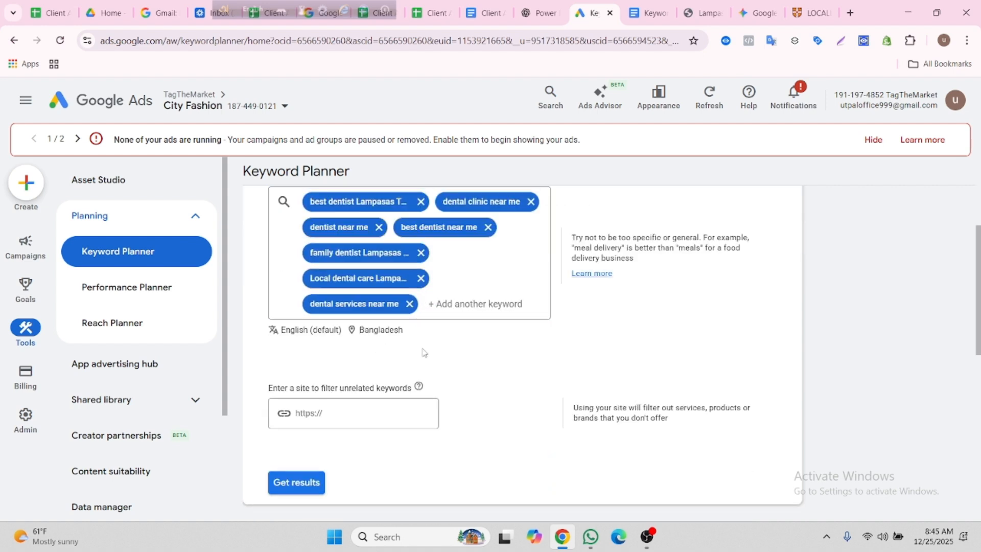
Replace the Bangladesh target location with the city of Lampasas, Texas, United States and save it.
click(378, 330)
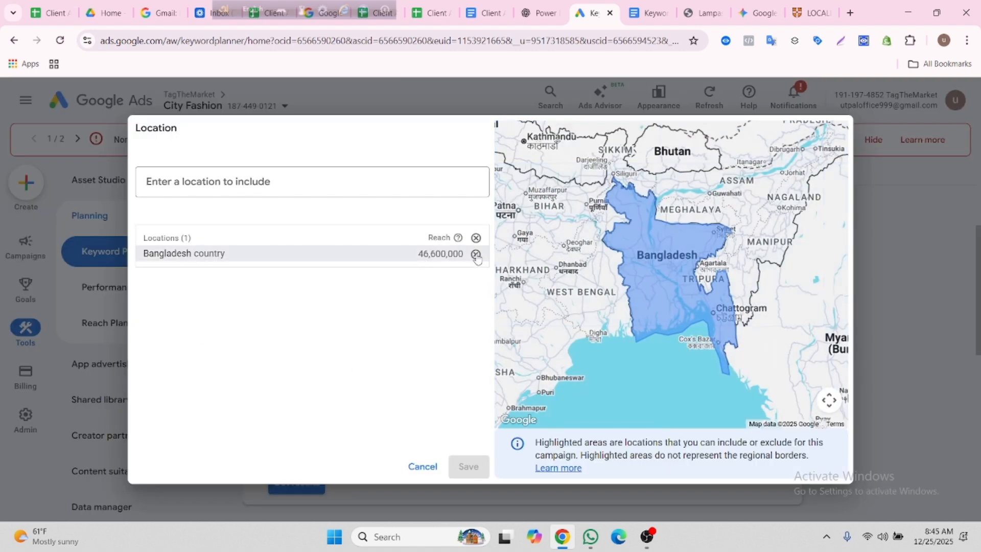
click(476, 254)
click(275, 183)
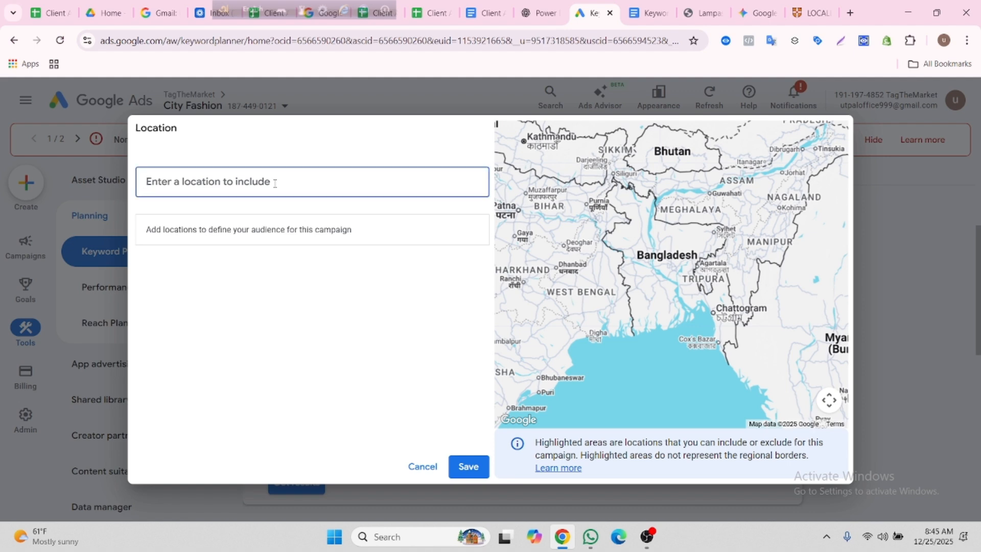
text(lampa)
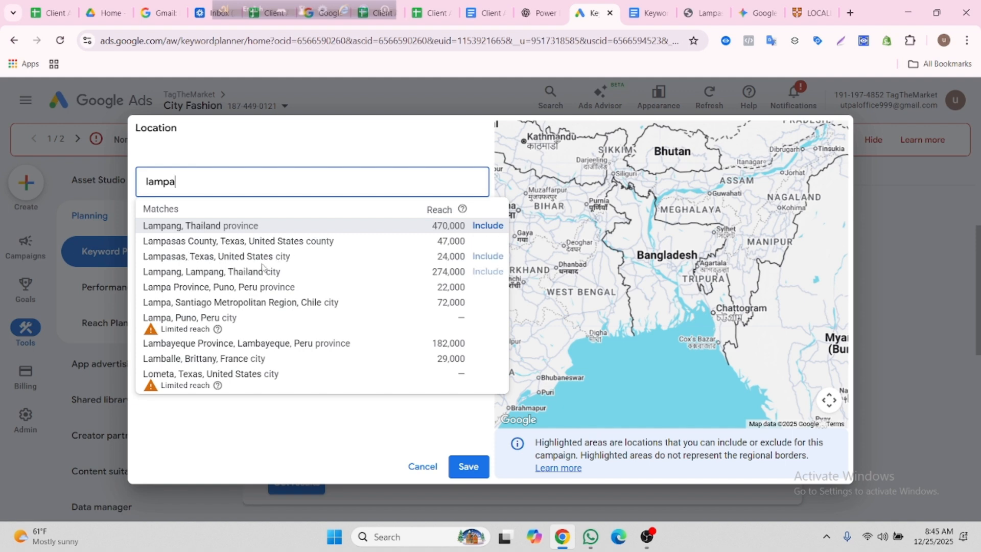
click(488, 256)
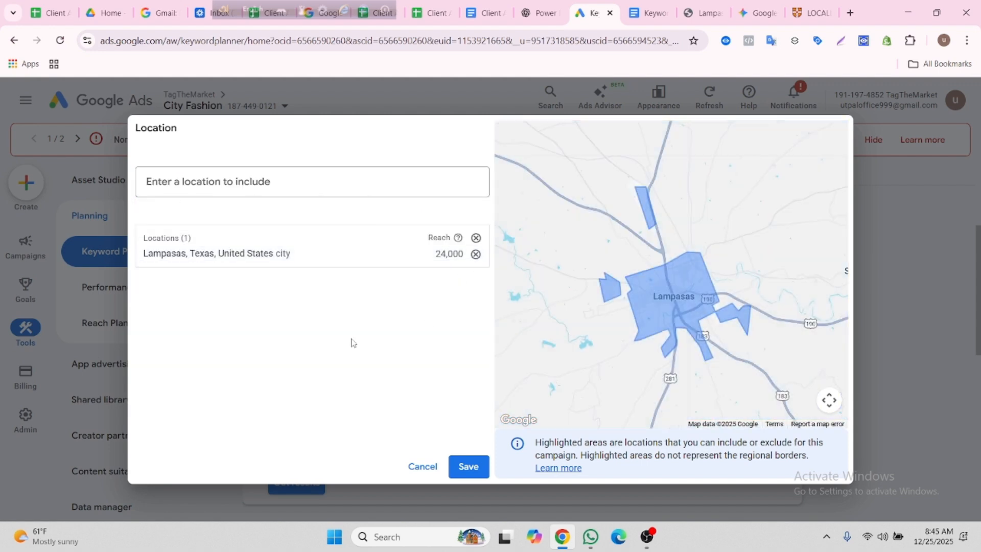
click(468, 466)
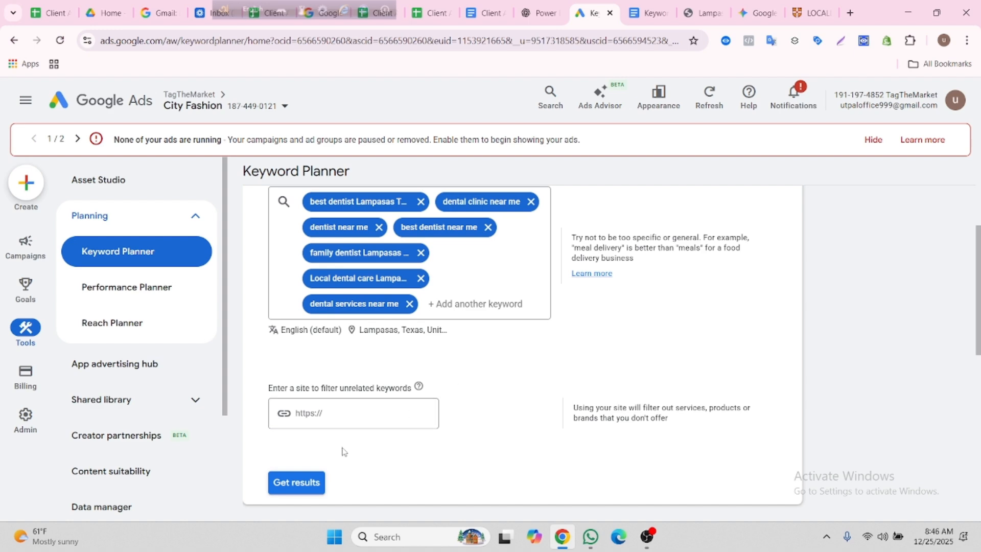
Get the keyword ideas, download them to Google Sheets in My drive under the default file name, and open the sheet.
click(305, 488)
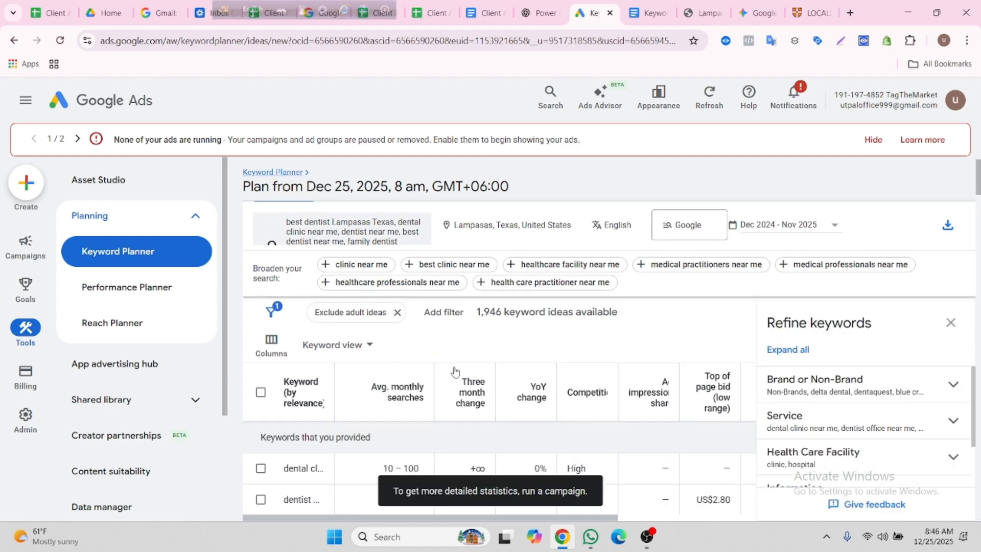
scroll(541, 358, up, 1)
click(948, 254)
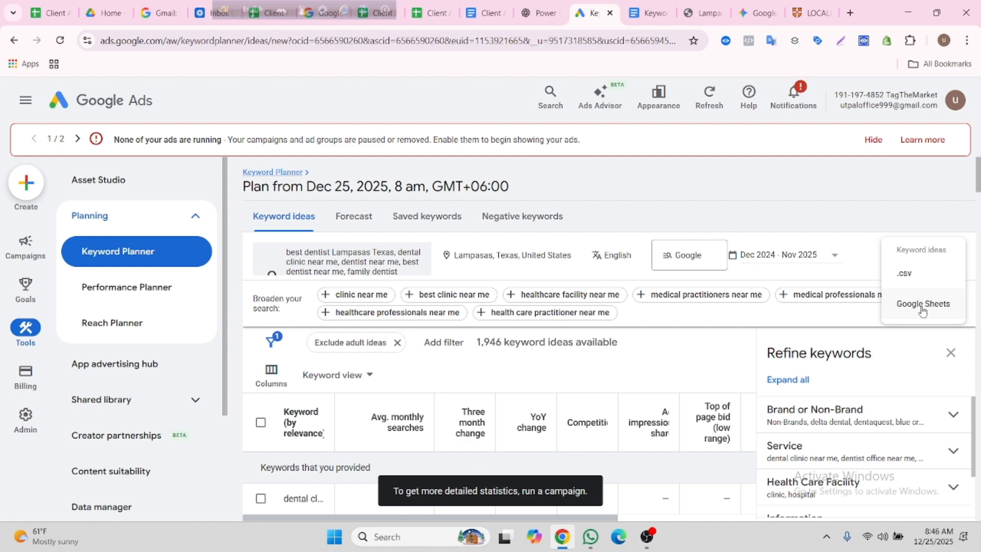
click(922, 307)
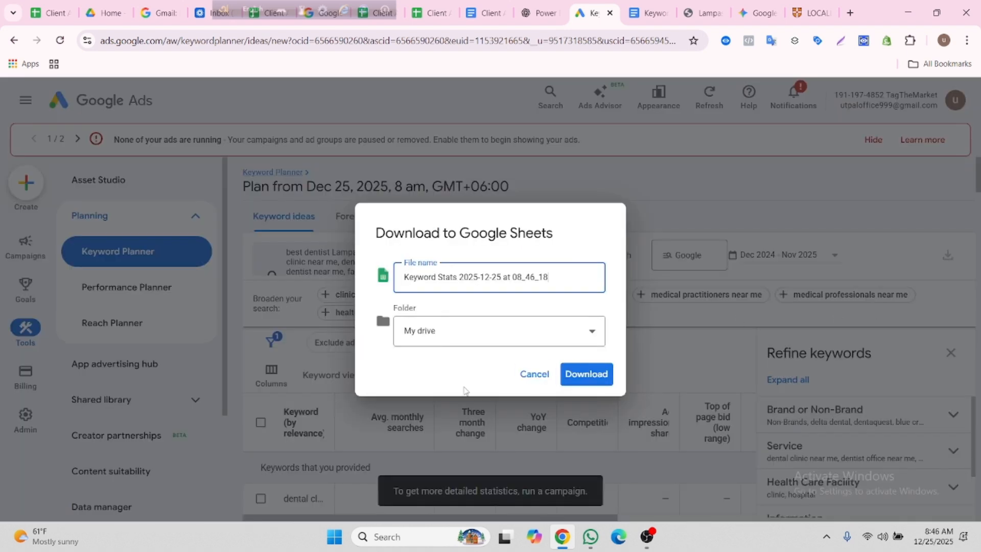
click(586, 374)
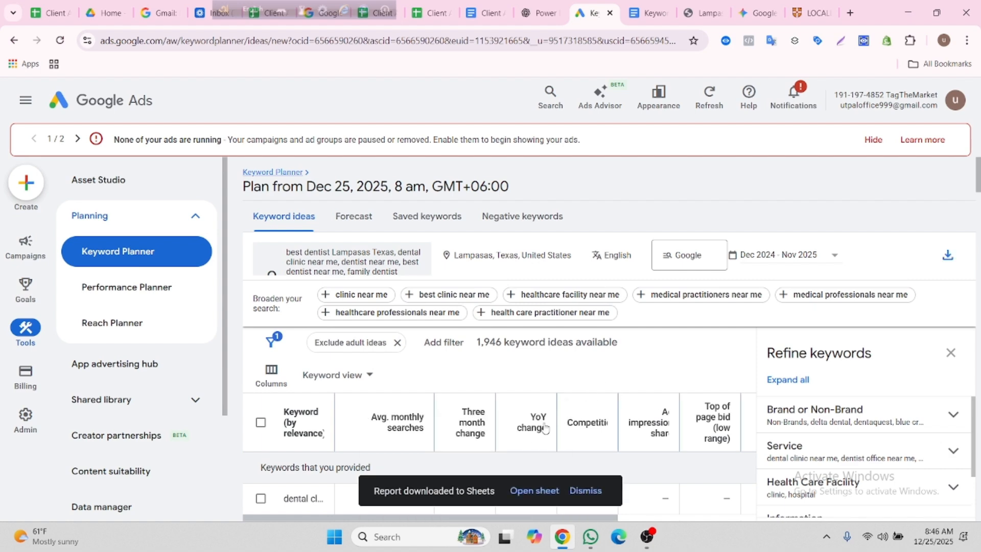
click(533, 493)
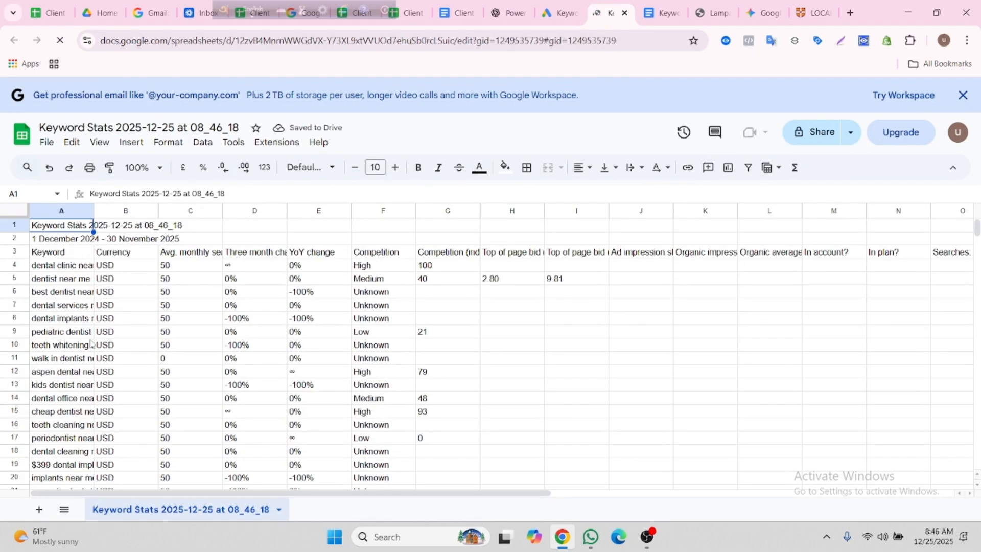
Widen column A so the full keywords are readable, and look through the exported keyword rows.
drag(94, 210, 159, 210)
scroll(105, 384, down, 5)
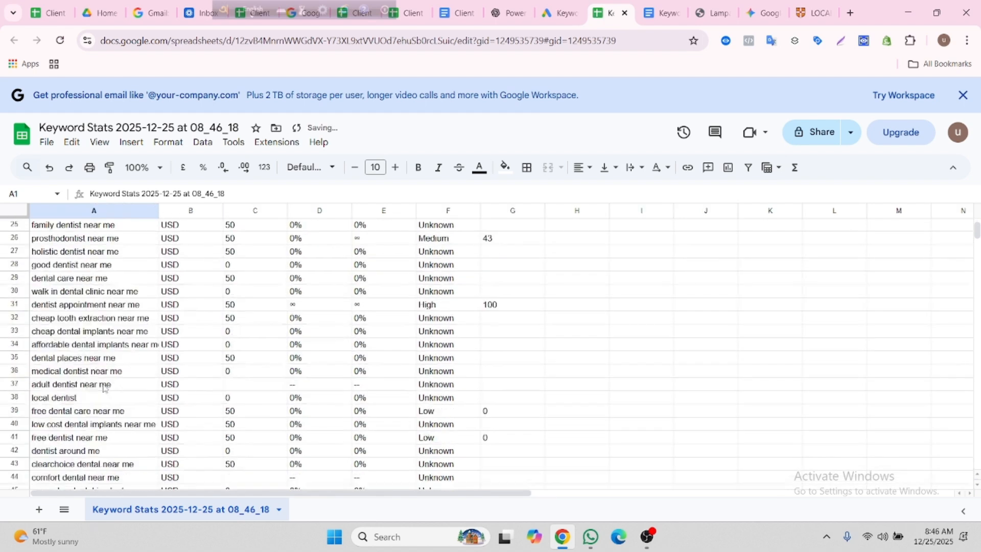
scroll(106, 385, up, 5)
click(704, 332)
scroll(577, 364, down, 3)
scroll(577, 364, up, 3)
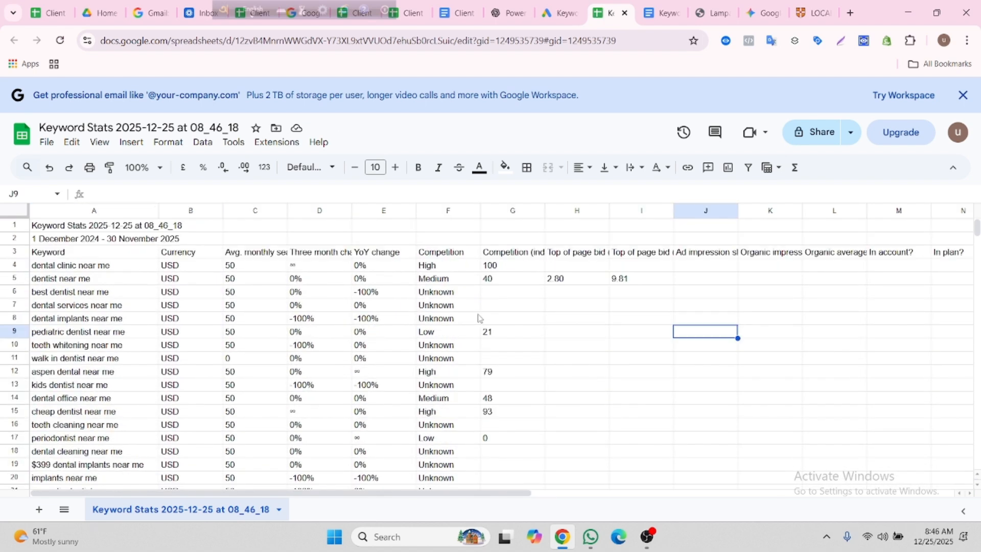
scroll(212, 332, down, 2)
scroll(212, 332, up, 2)
Delete the report title row and the date range row above the column headers.
click(15, 224)
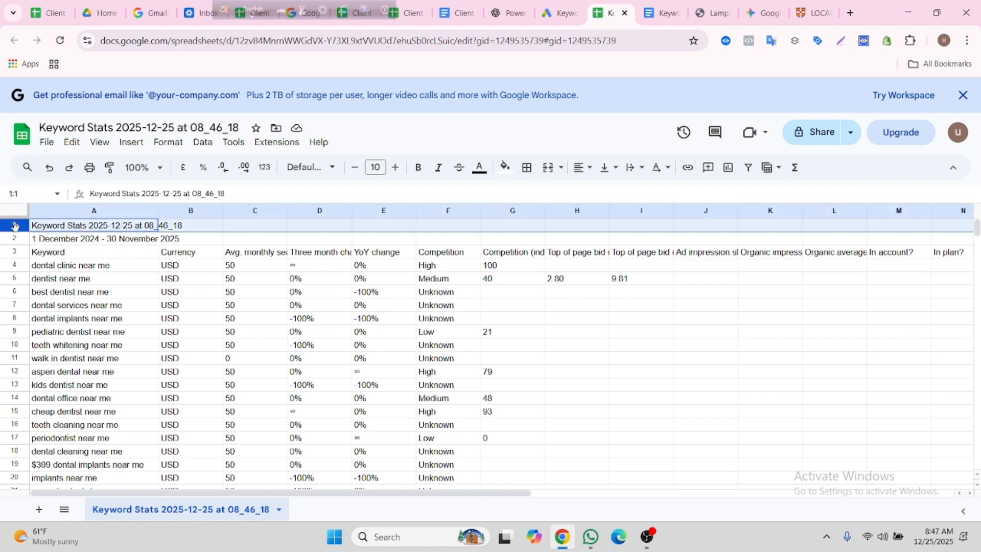
right_click(15, 225)
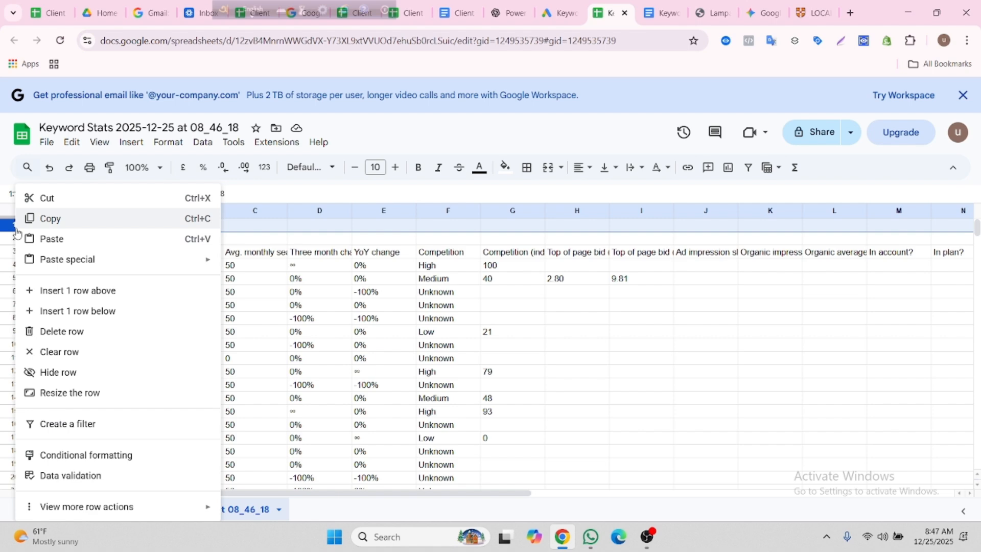
click(82, 332)
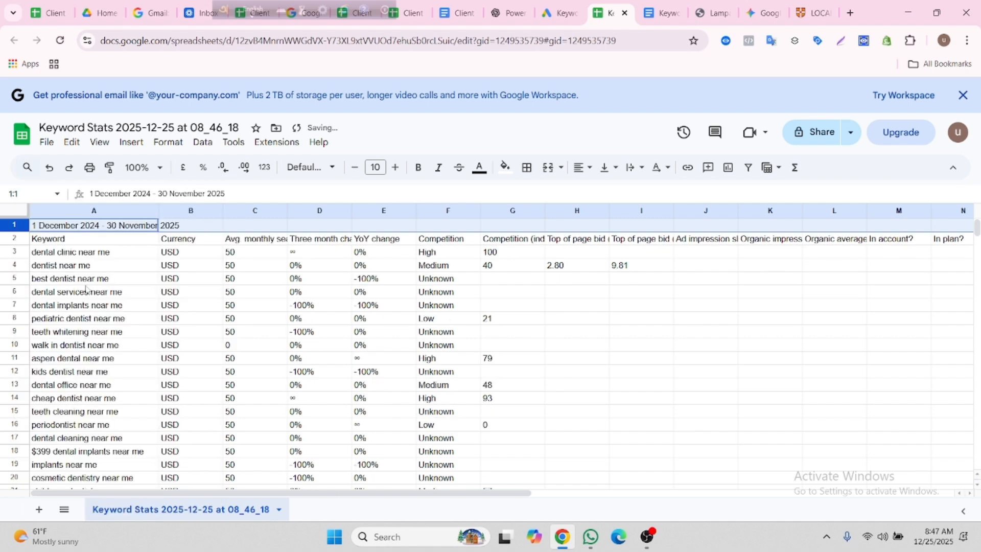
right_click(17, 231)
click(81, 334)
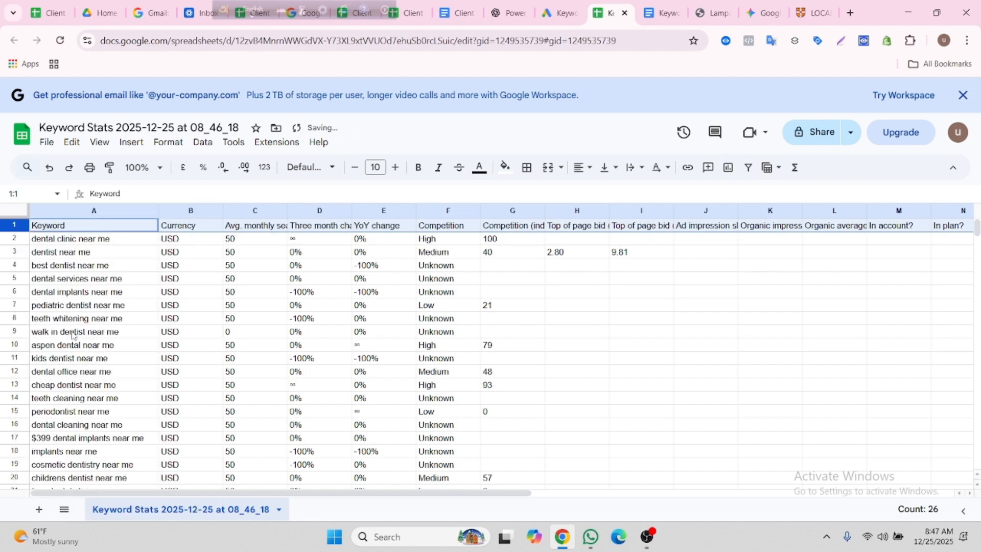
click(543, 336)
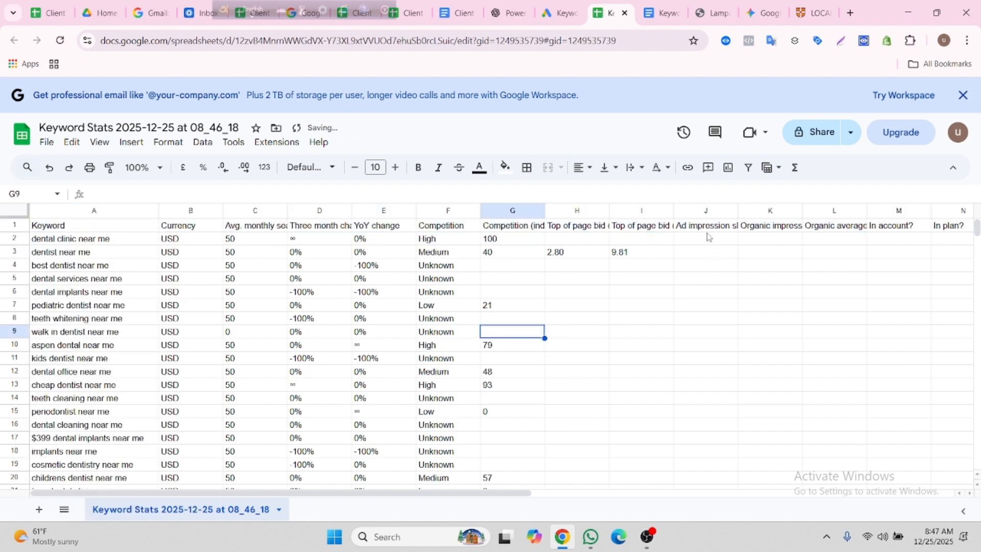
Delete columns J through Z, from Ad impression share to the last monthly Searches column.
click(706, 211)
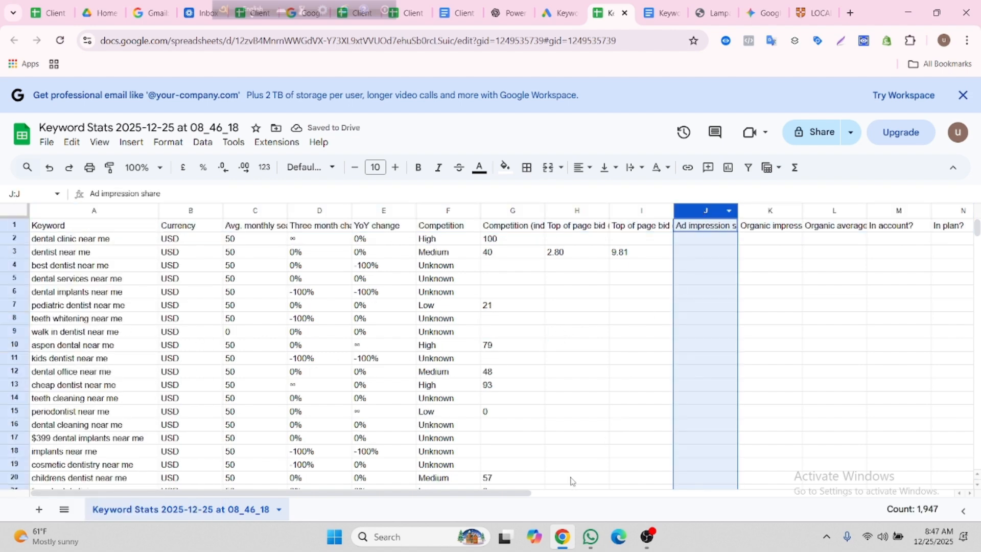
drag(514, 493, 946, 452)
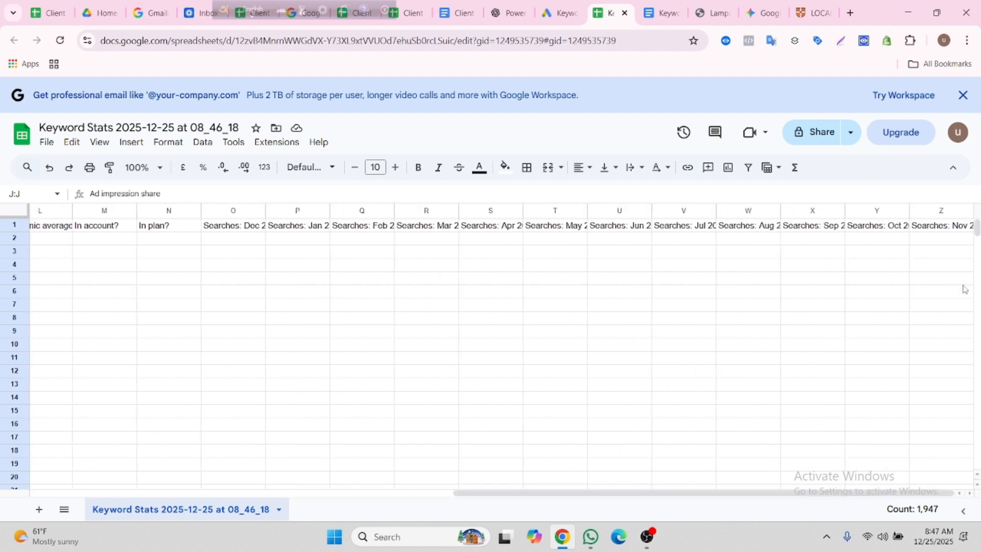
shift+click(927, 207)
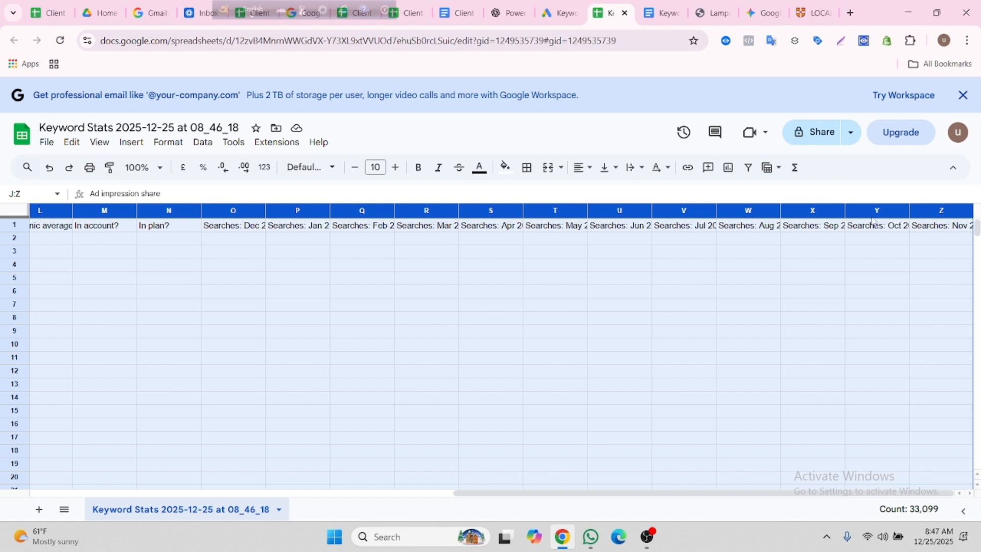
right_click(872, 222)
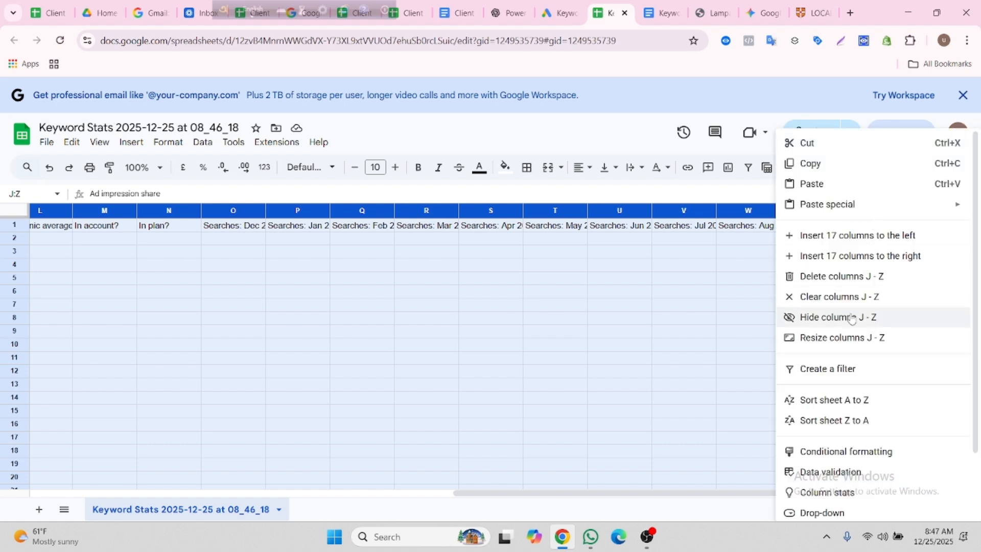
click(834, 277)
Delete the Currency column from the keyword sheet.
click(186, 210)
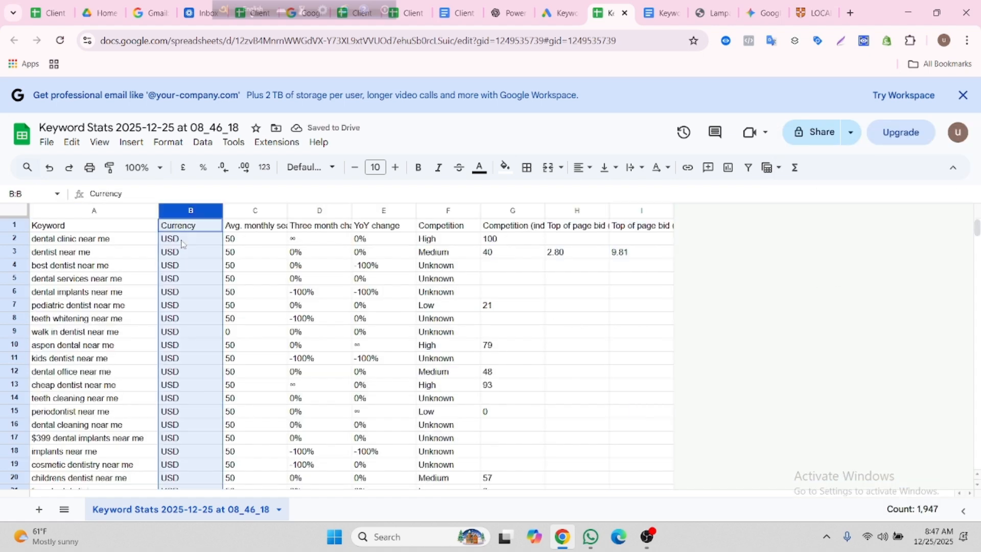
right_click(173, 211)
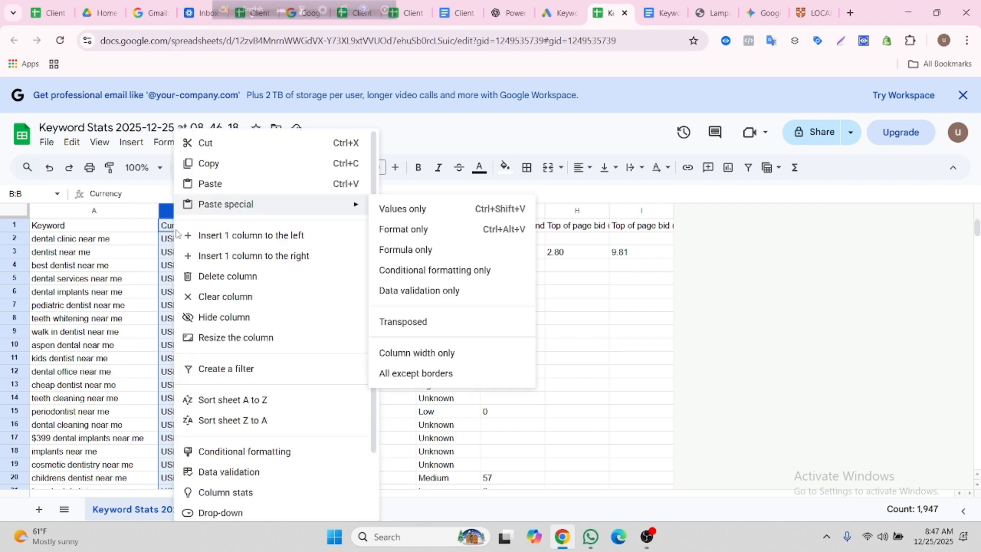
click(229, 278)
click(250, 294)
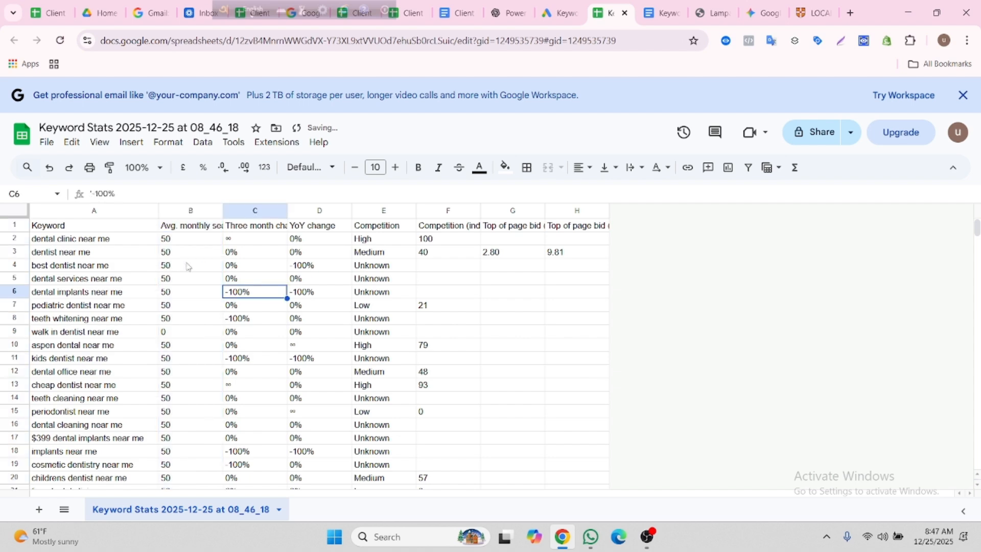
Delete the Three month change and YoY change columns together.
click(243, 212)
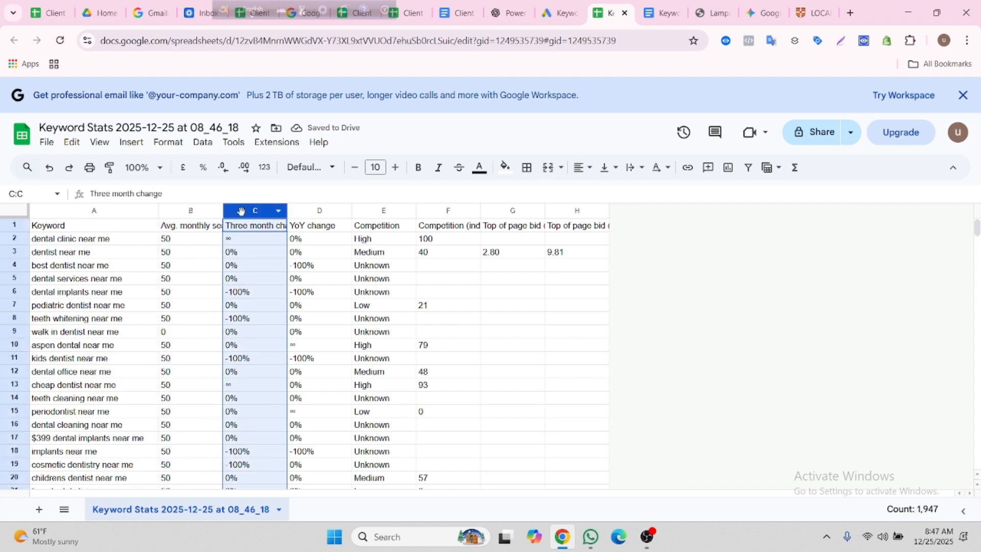
shift+click(309, 213)
right_click(307, 217)
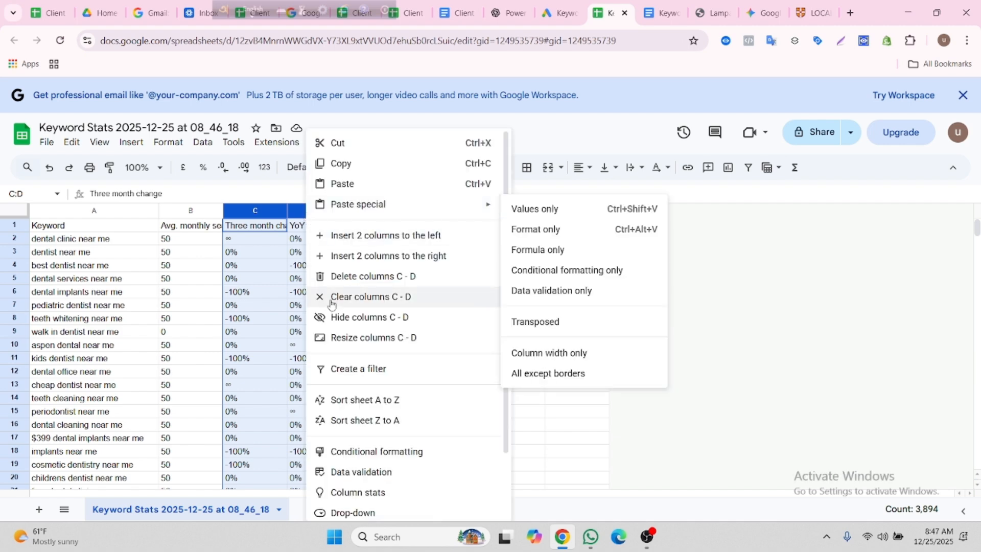
click(355, 278)
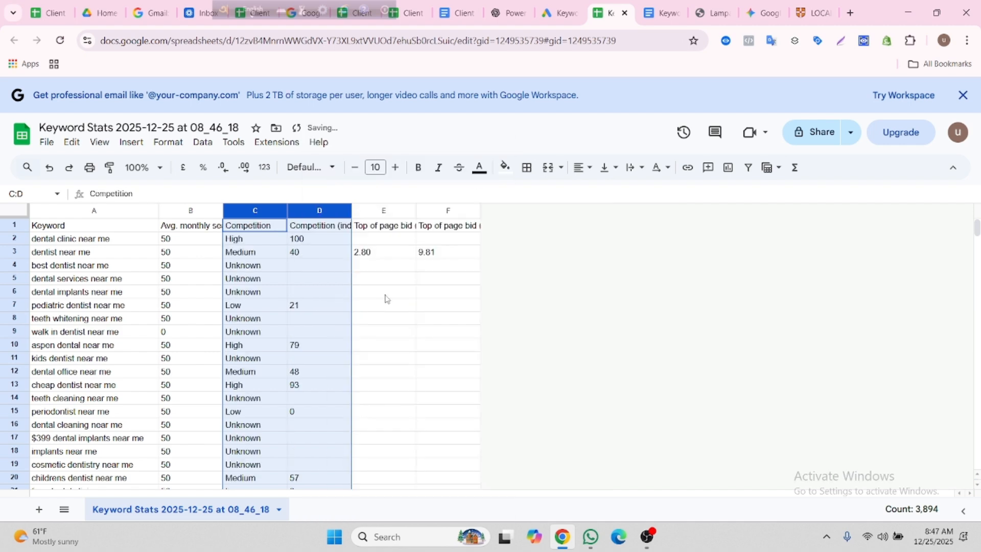
click(467, 319)
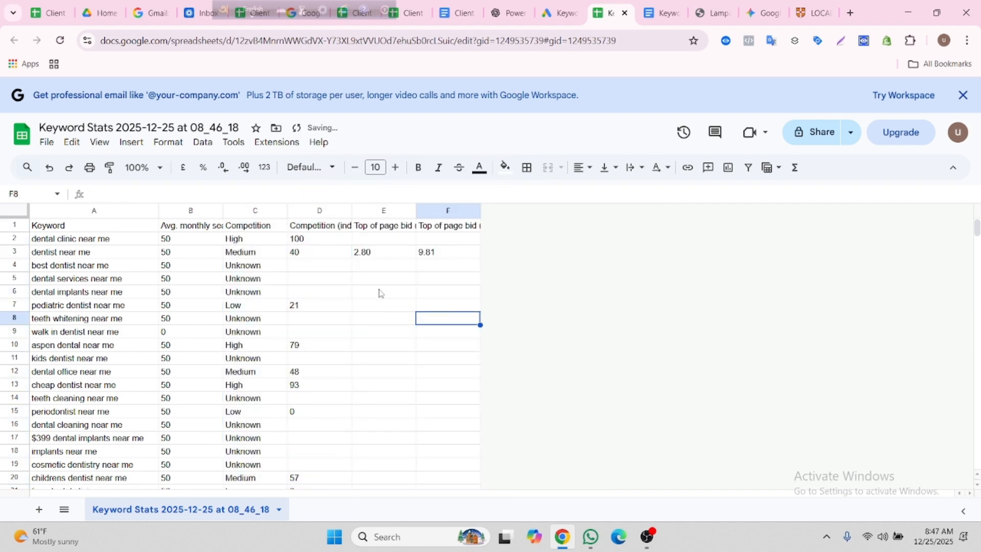
Delete the Competition (indexed value) column and look over the remaining keyword data.
click(304, 212)
right_click(305, 216)
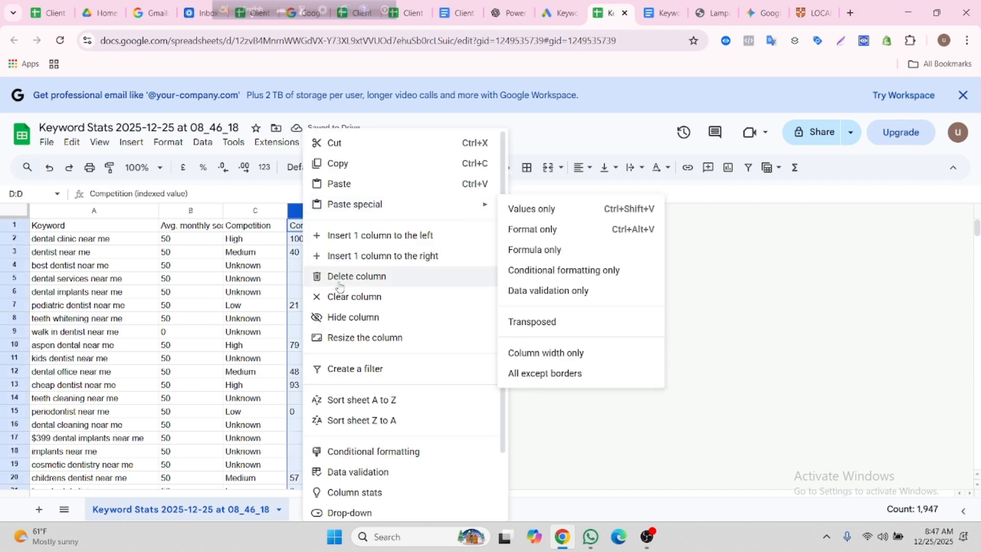
click(355, 279)
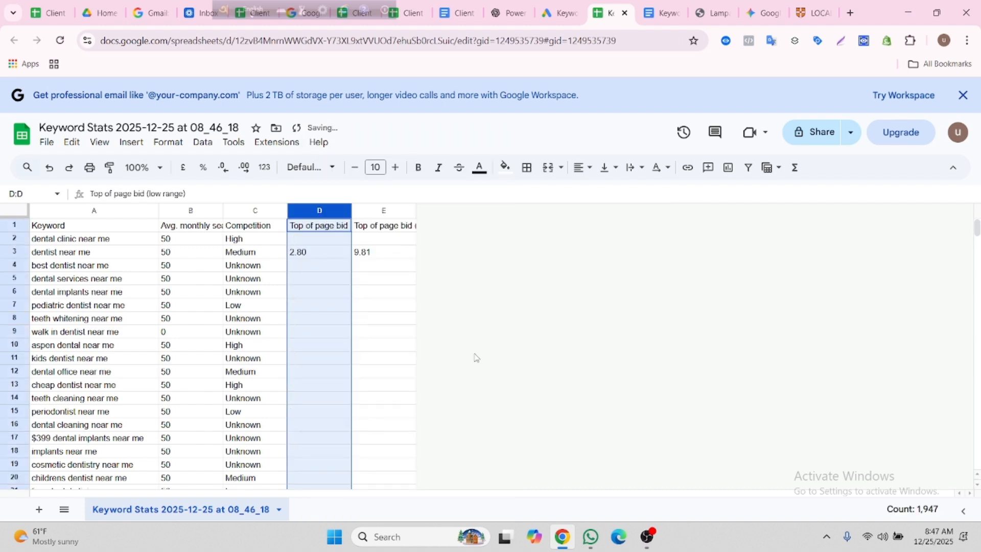
click(383, 317)
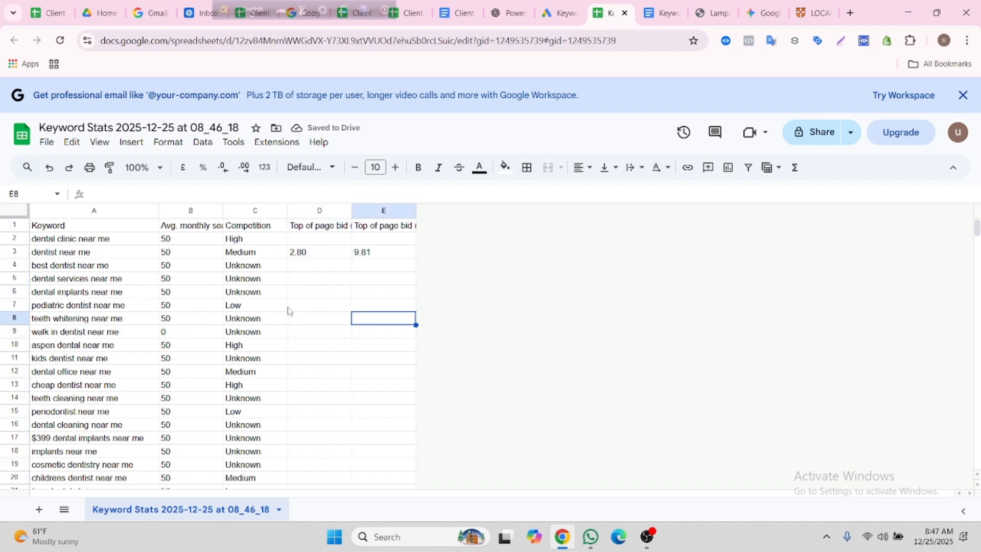
scroll(286, 314, down, 5)
scroll(285, 317, up, 5)
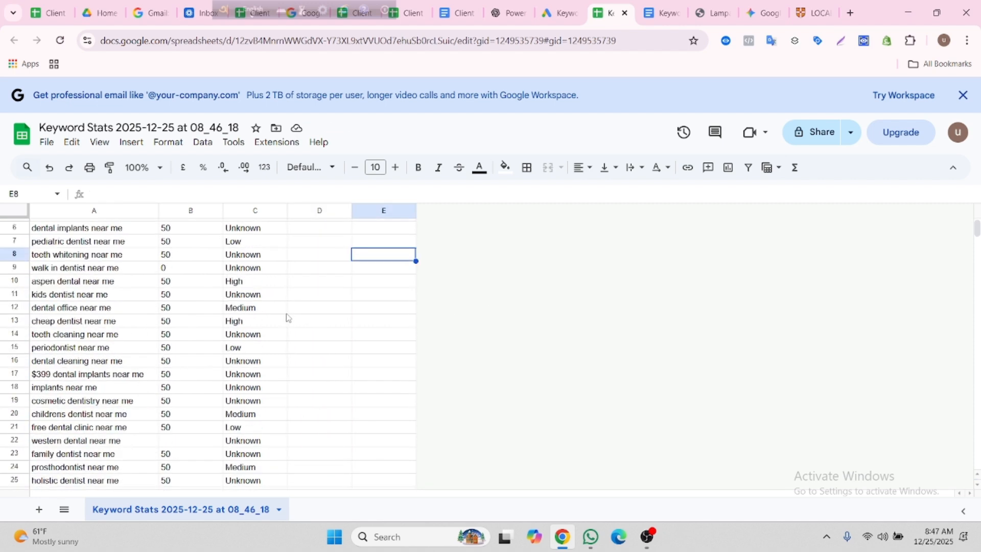
Create a pivot table on a new sheet from all the data in columns A to E.
click(68, 211)
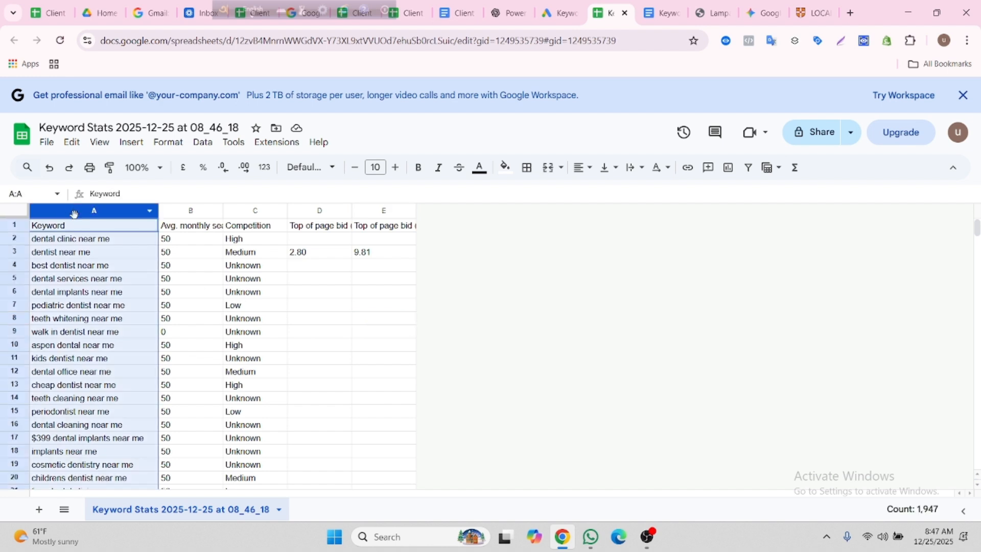
shift+click(371, 212)
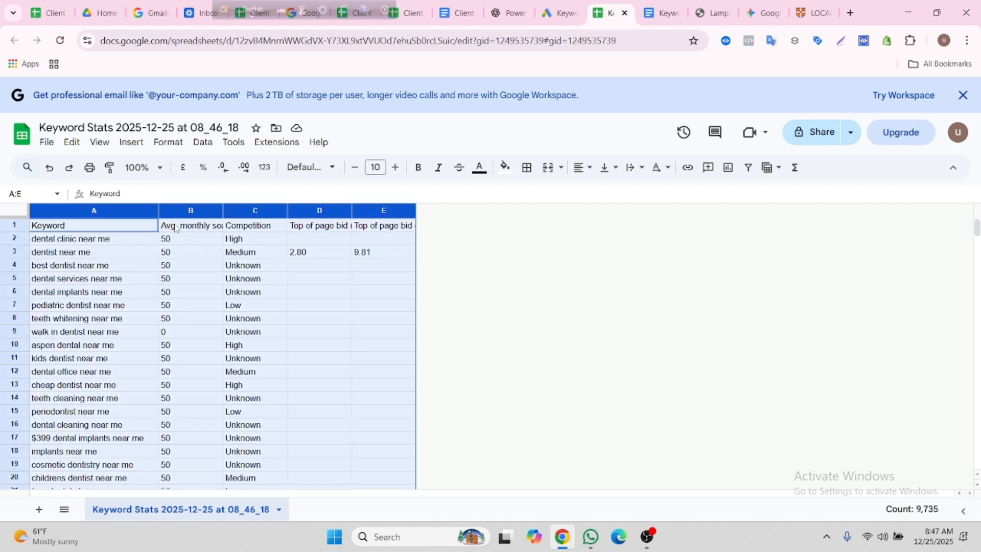
click(131, 142)
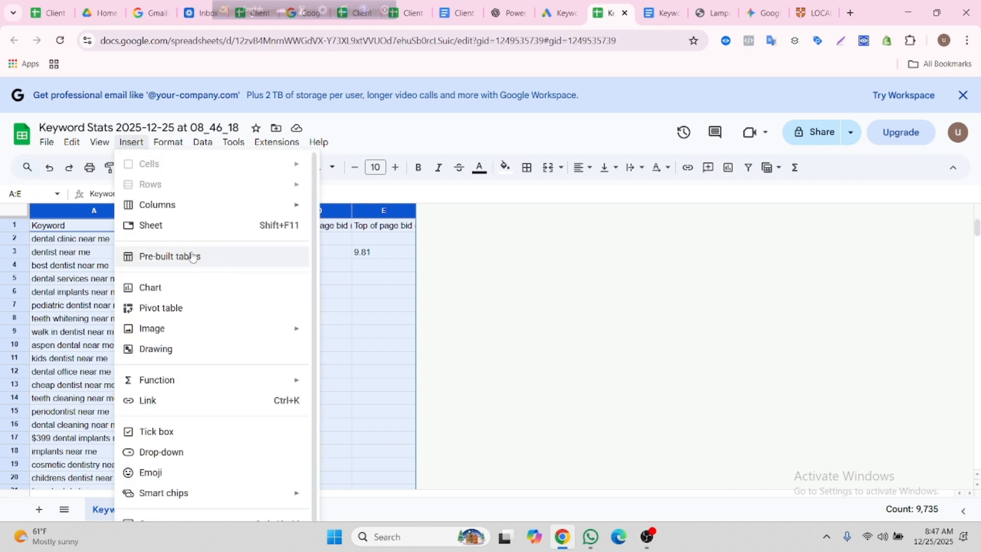
click(221, 307)
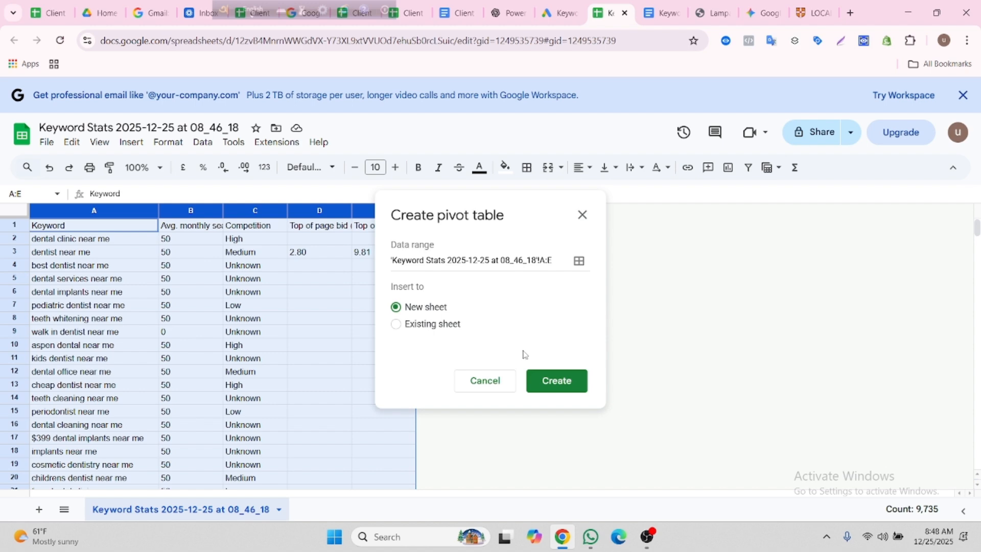
click(556, 380)
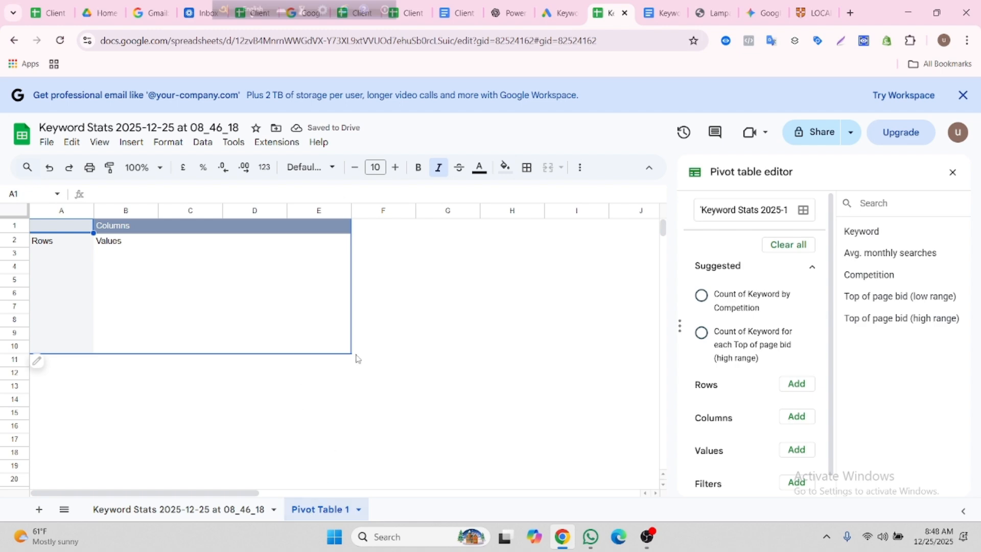
click(209, 510)
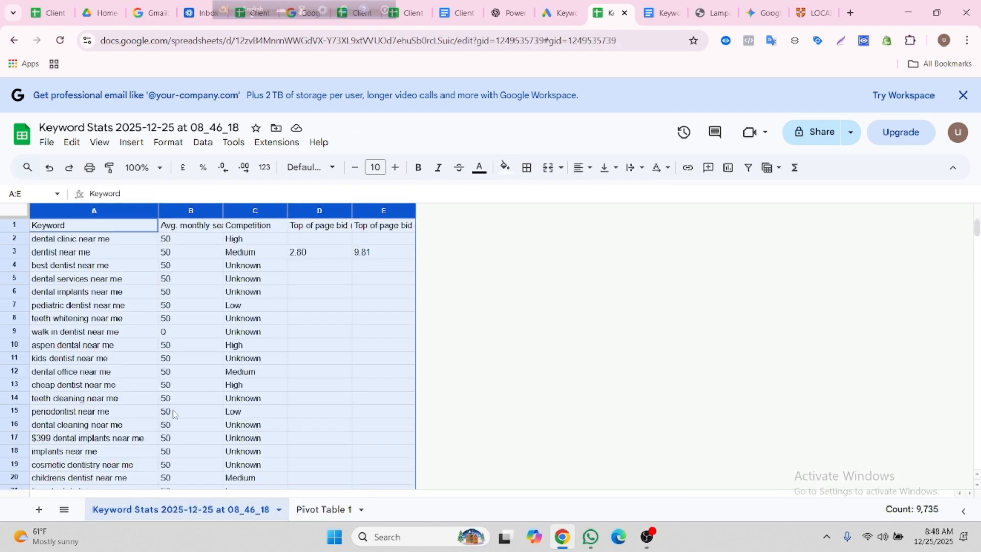
scroll(174, 414, down, 5)
scroll(228, 359, up, 5)
click(322, 510)
scroll(389, 373, down, 5)
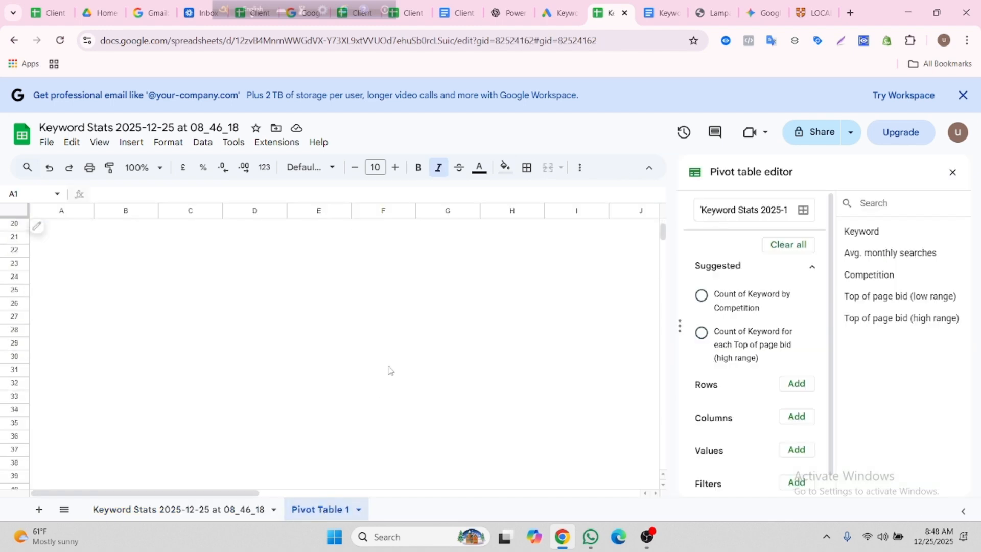
scroll(390, 369, up, 5)
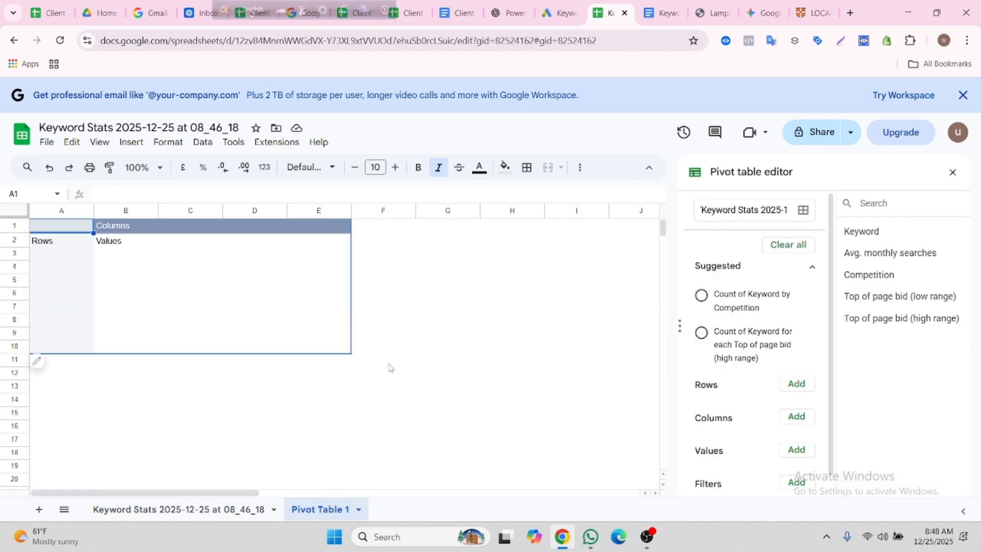
Add a blank sheet to the spreadsheet alongside the keyword data and pivot table sheets.
click(40, 510)
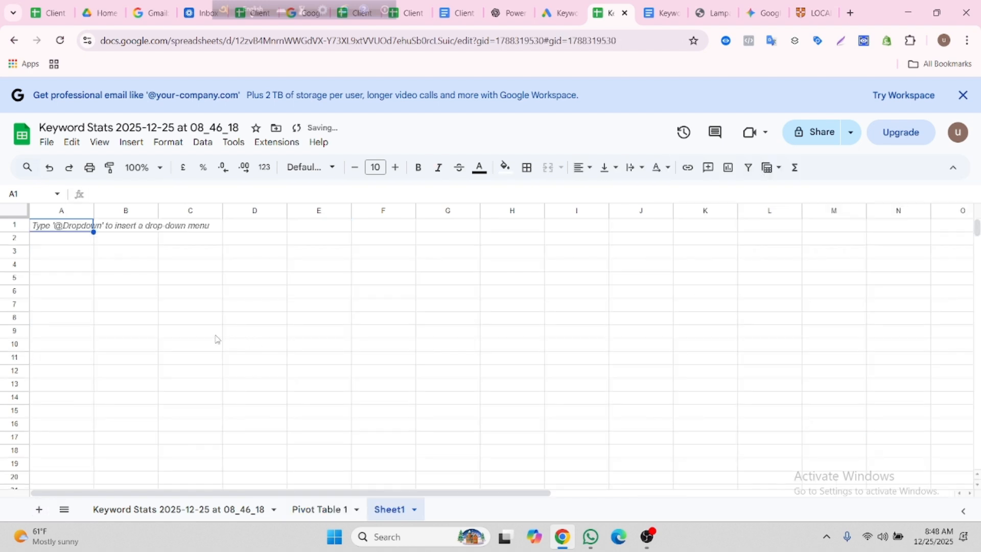
click(91, 292)
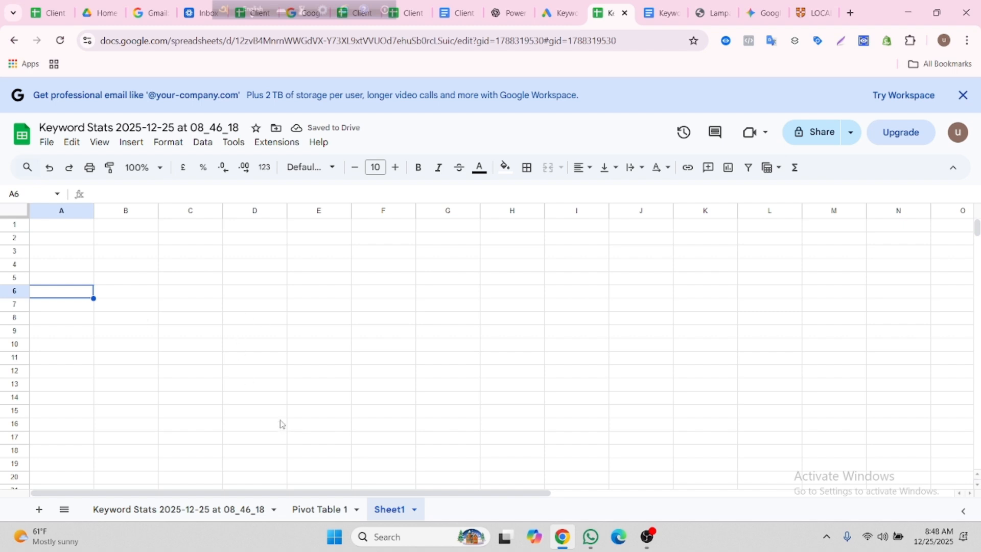
click(313, 510)
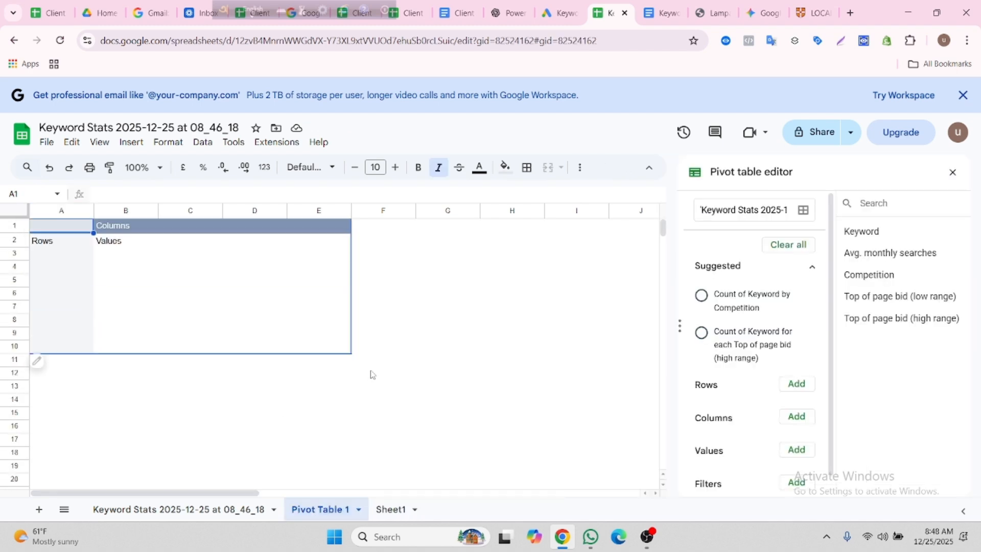
click(384, 511)
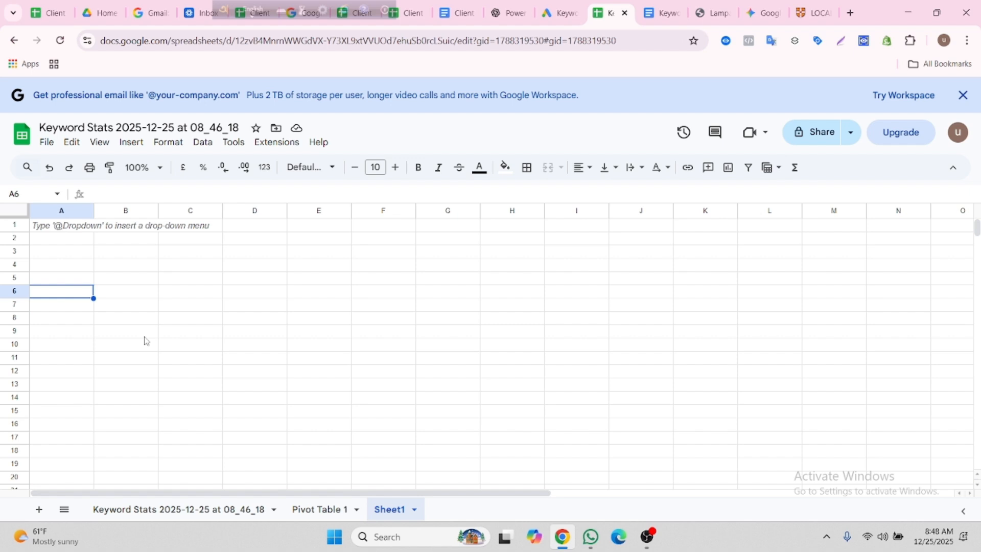
click(162, 306)
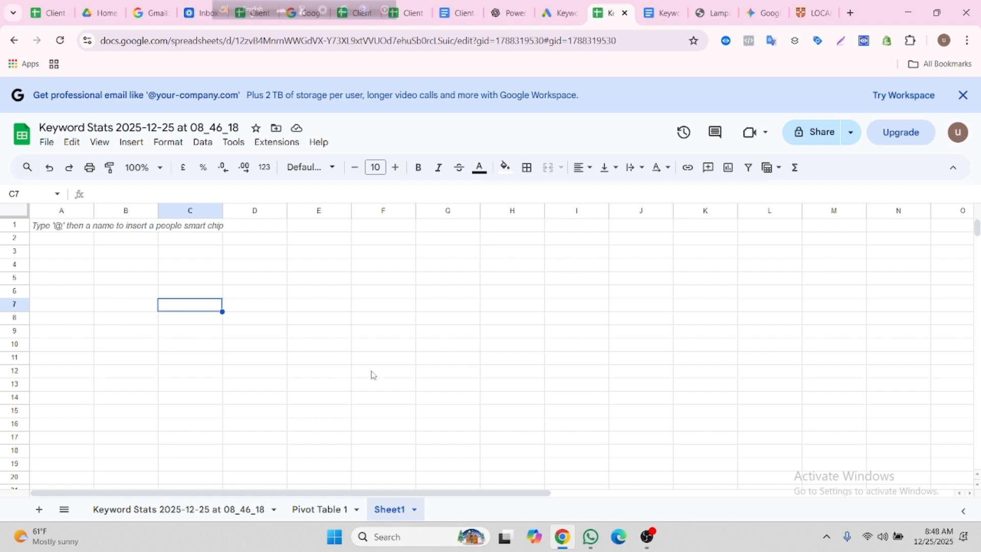
On the Pivot Table 1 sheet, add Keyword as a row field and turn off its totals.
click(319, 509)
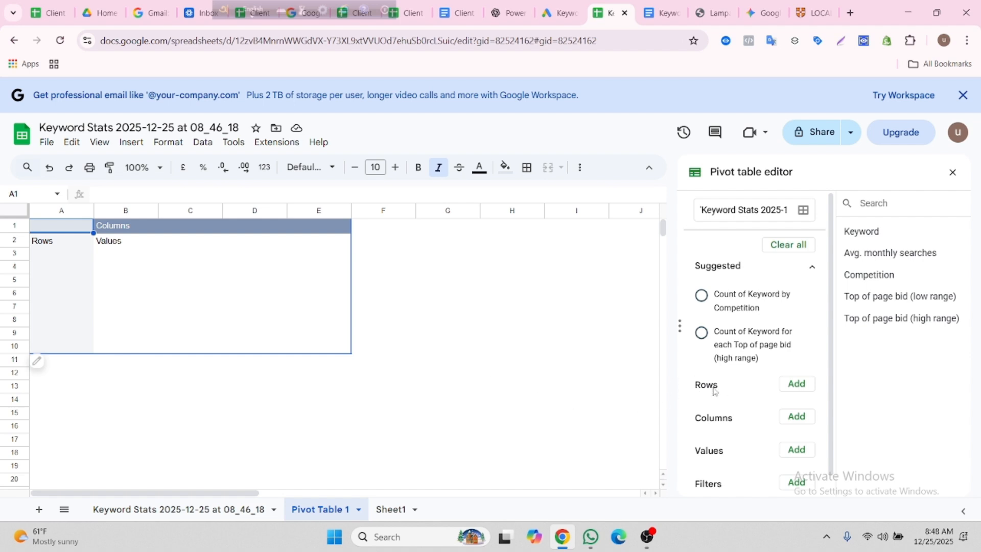
click(796, 383)
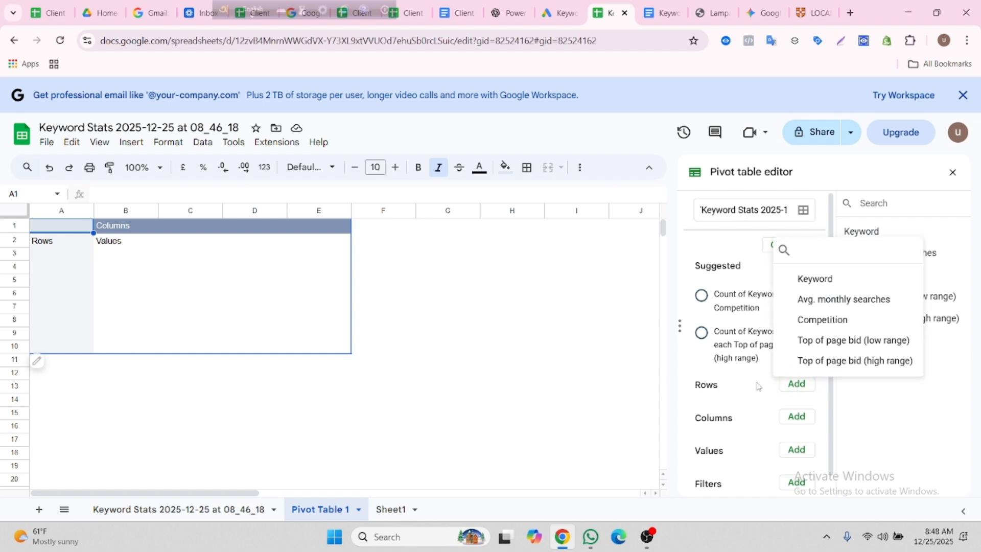
click(812, 281)
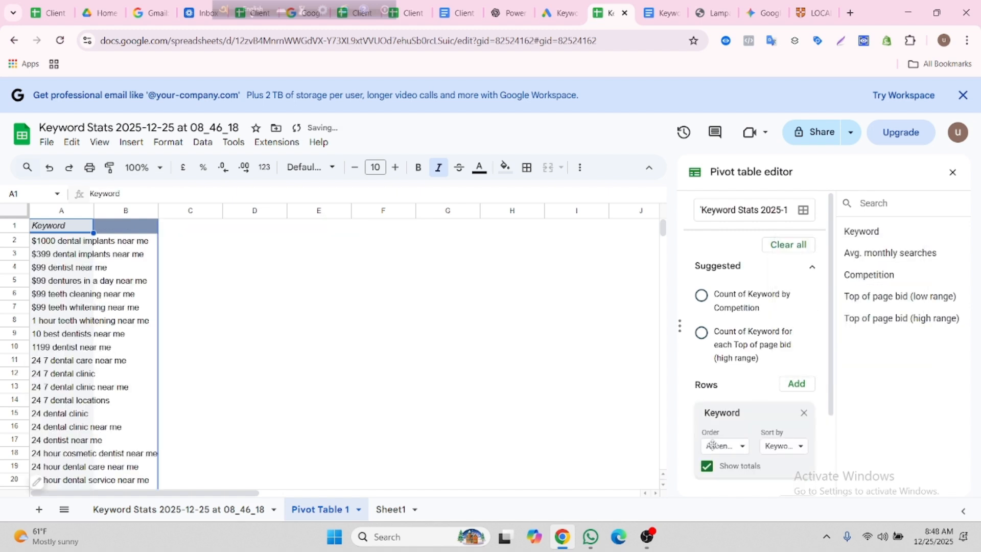
scroll(749, 405, down, 1)
scroll(748, 405, down, 1)
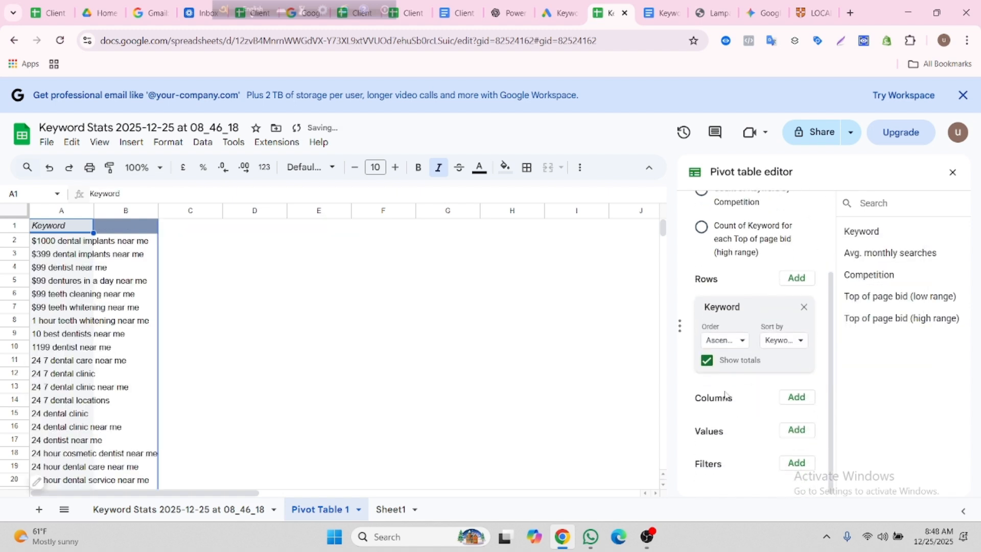
click(707, 362)
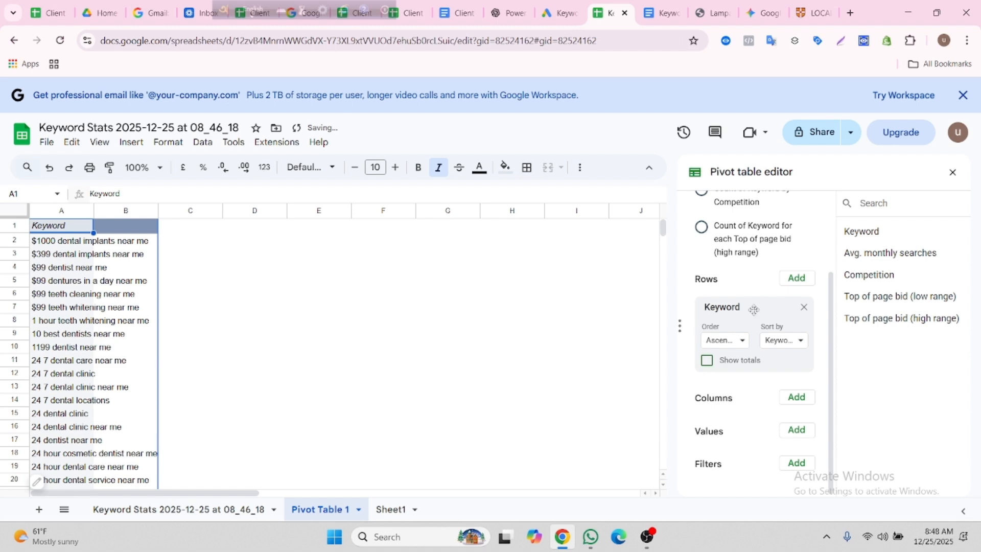
Add Avg. monthly searches and Competition as pivot table row fields, turning off totals for both.
click(798, 279)
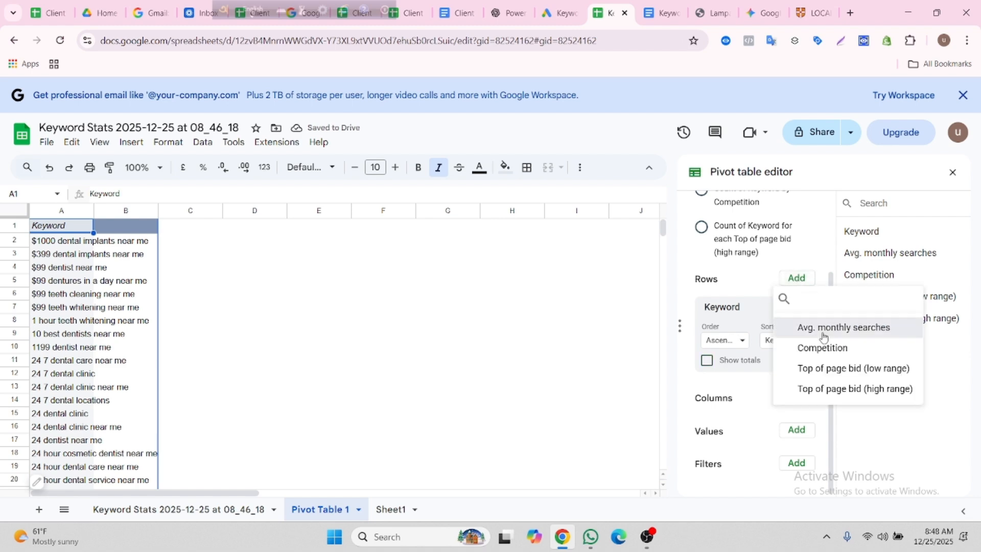
click(823, 329)
scroll(733, 393, down, 1)
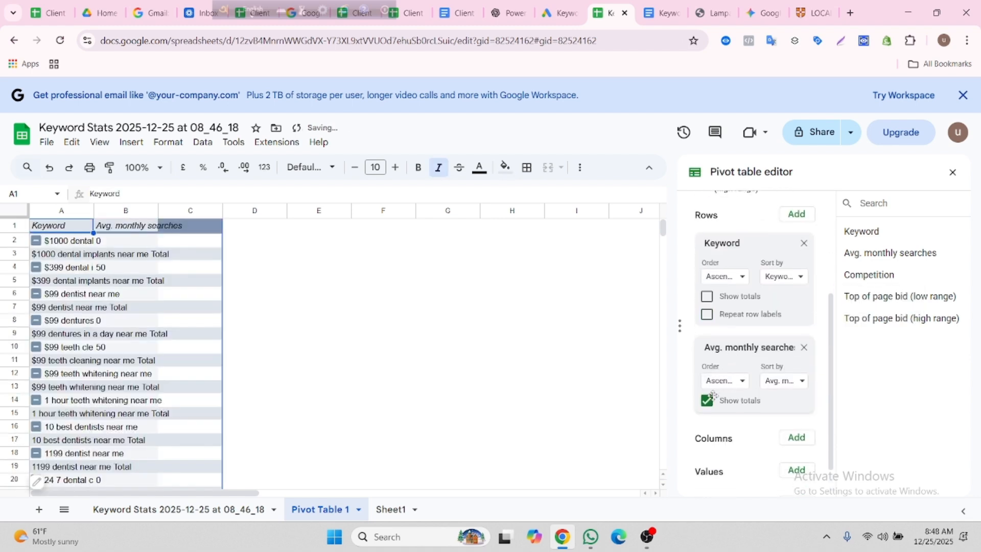
click(709, 401)
scroll(729, 389, up, 3)
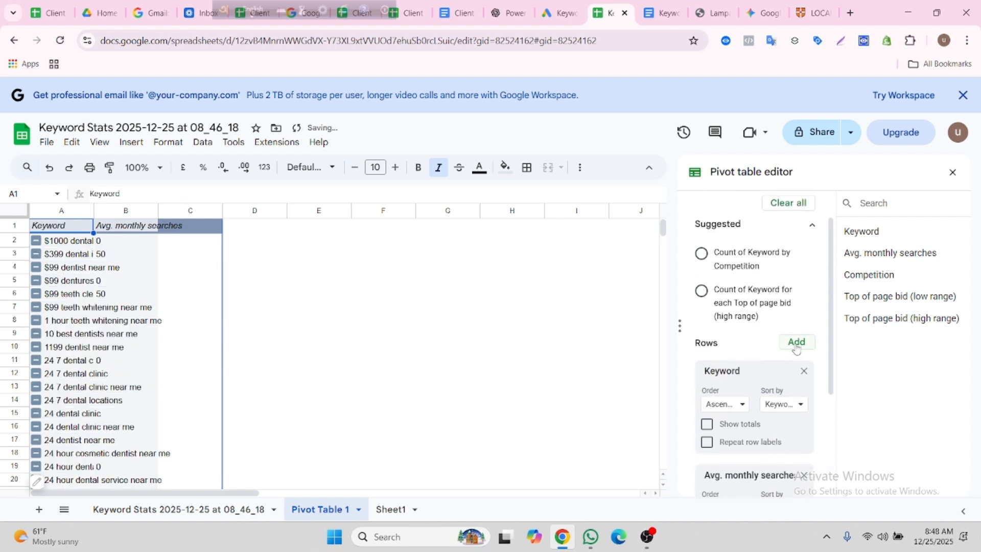
click(796, 342)
click(822, 391)
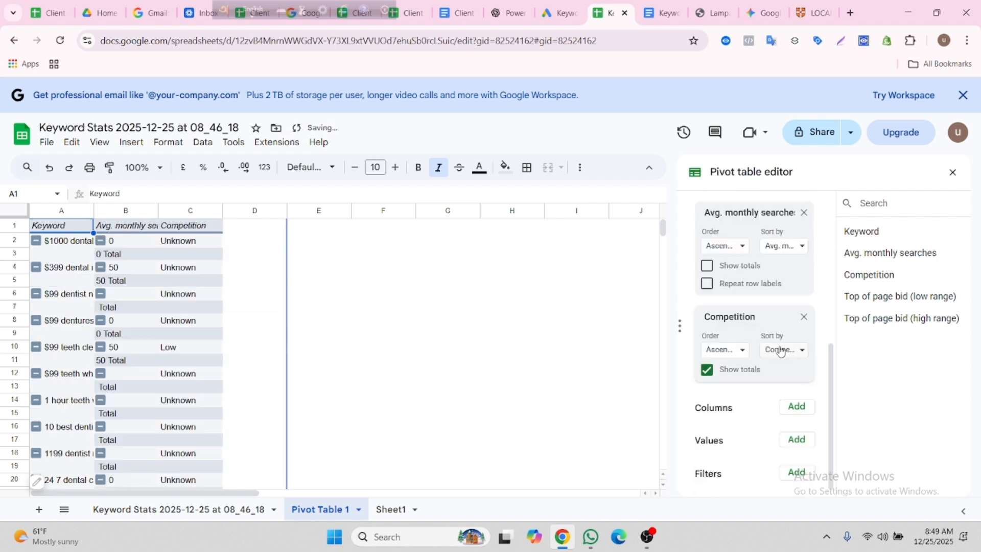
click(706, 369)
Add Top of page bid (low range) and Top of page bid (high range) as row fields, with totals turned off for both.
scroll(725, 378, up, 3)
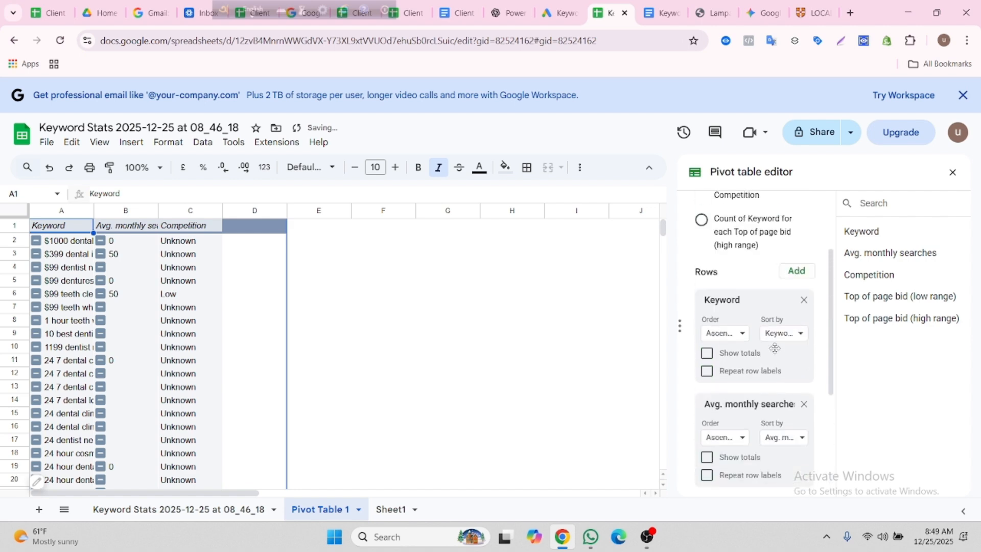
click(798, 273)
click(811, 320)
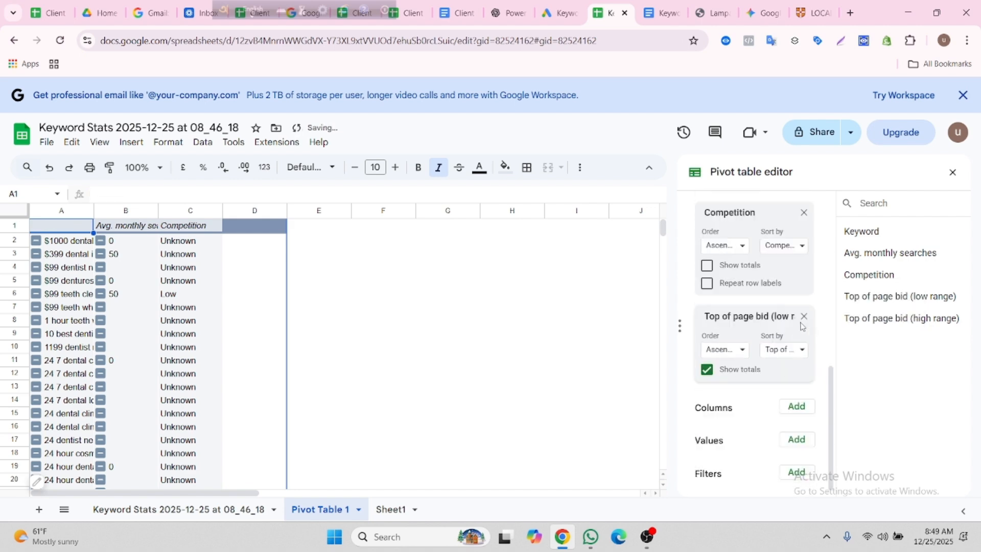
click(707, 361)
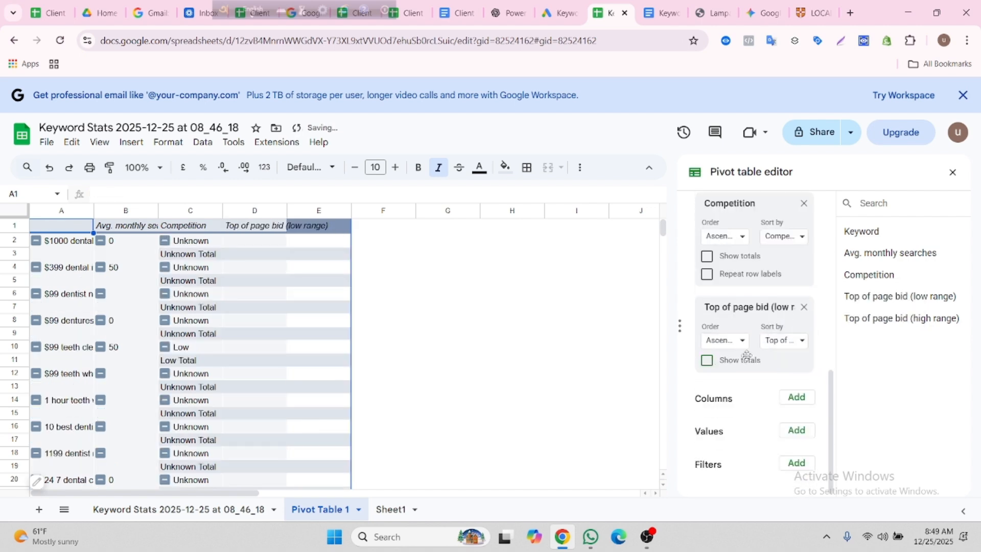
scroll(800, 281, up, 4)
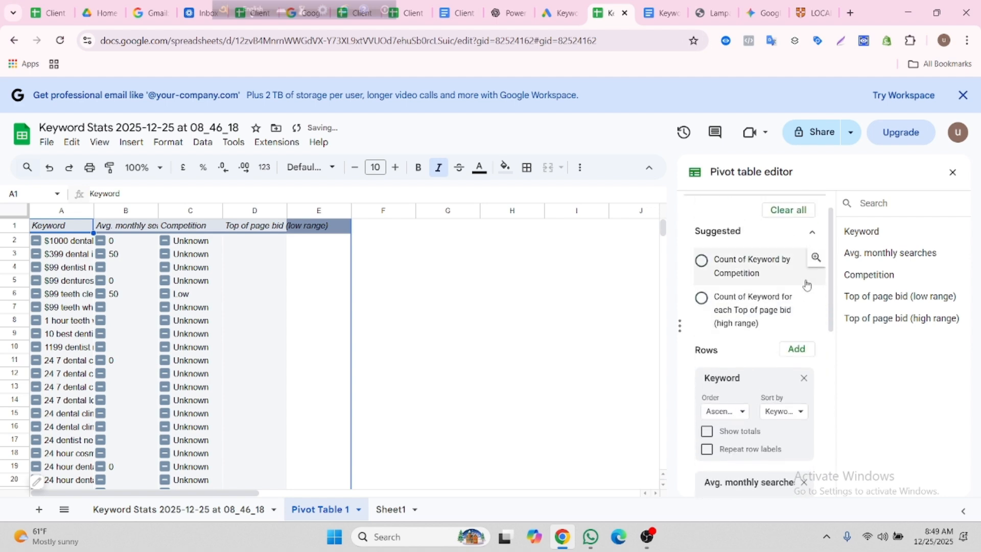
click(797, 349)
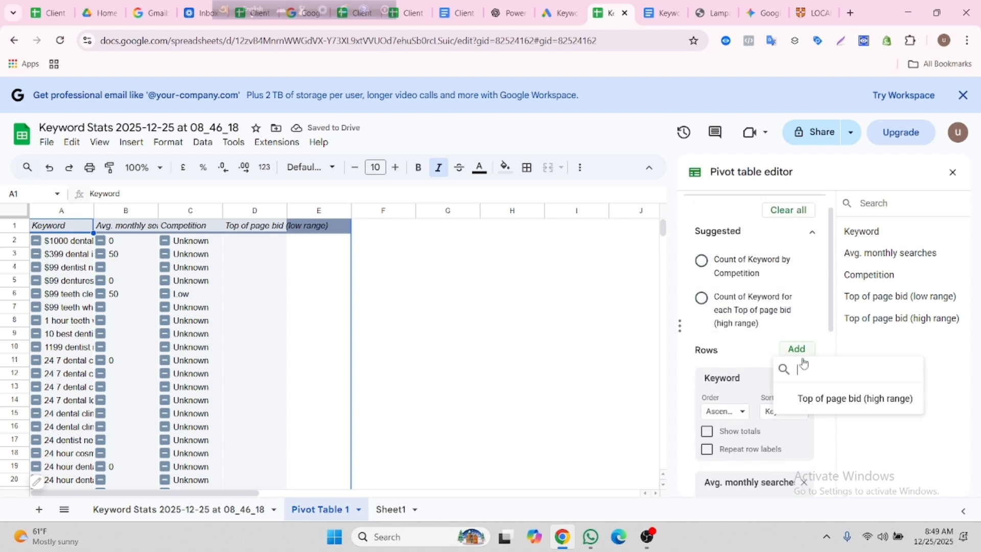
click(830, 398)
click(707, 373)
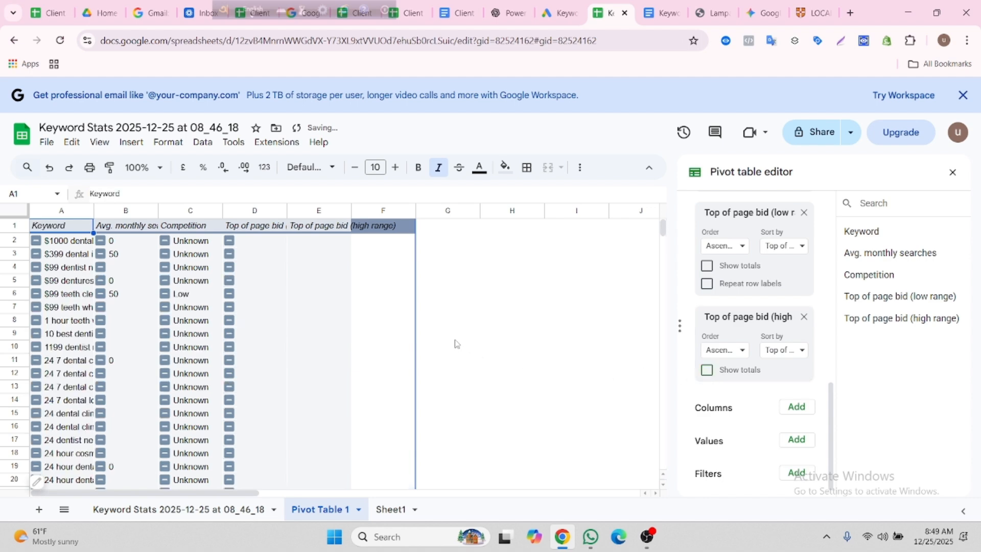
Widen the Keyword column of the pivot table so the keyword phrases fit.
click(475, 322)
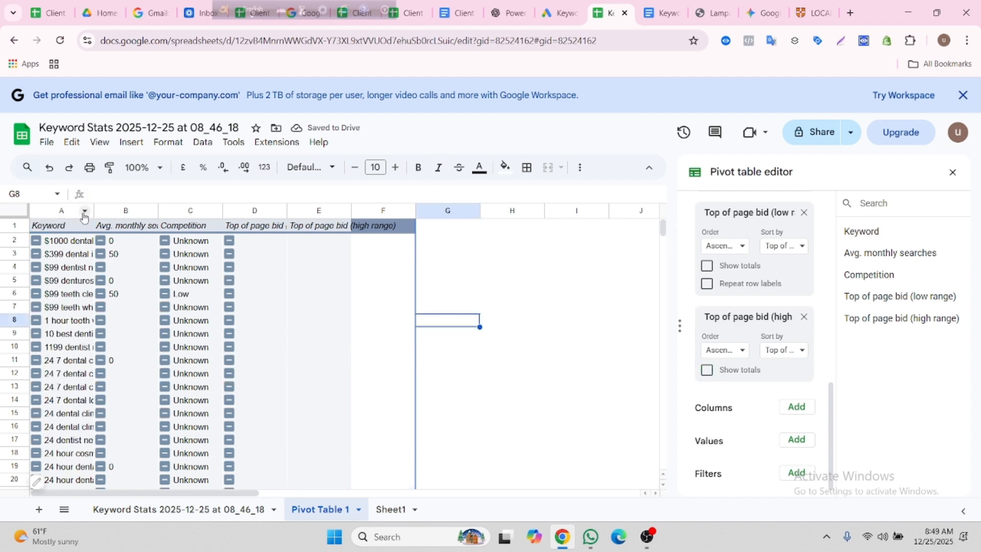
drag(95, 210, 145, 210)
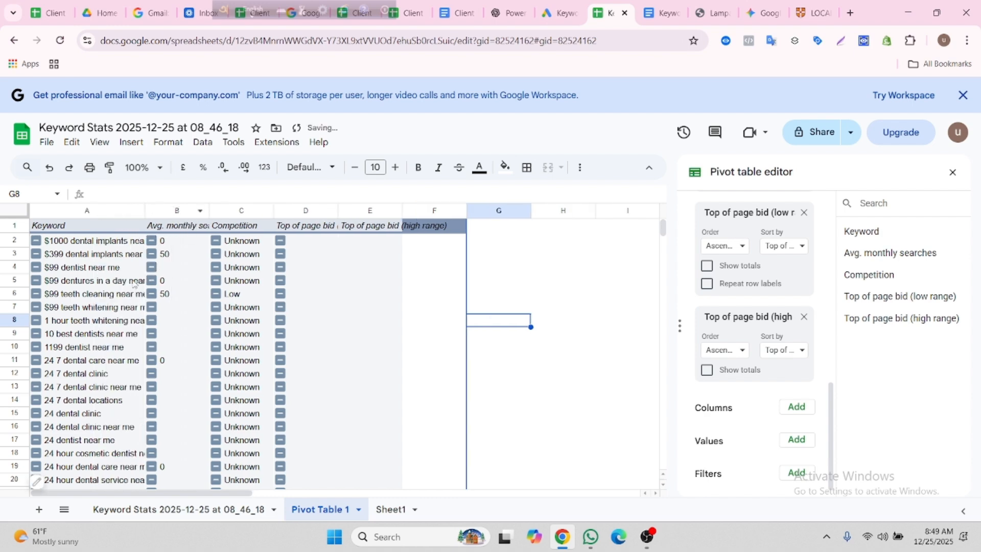
drag(146, 210, 176, 210)
Look through the pivot table's keyword list together with its monthly searches and competition levels.
scroll(267, 347, down, 10)
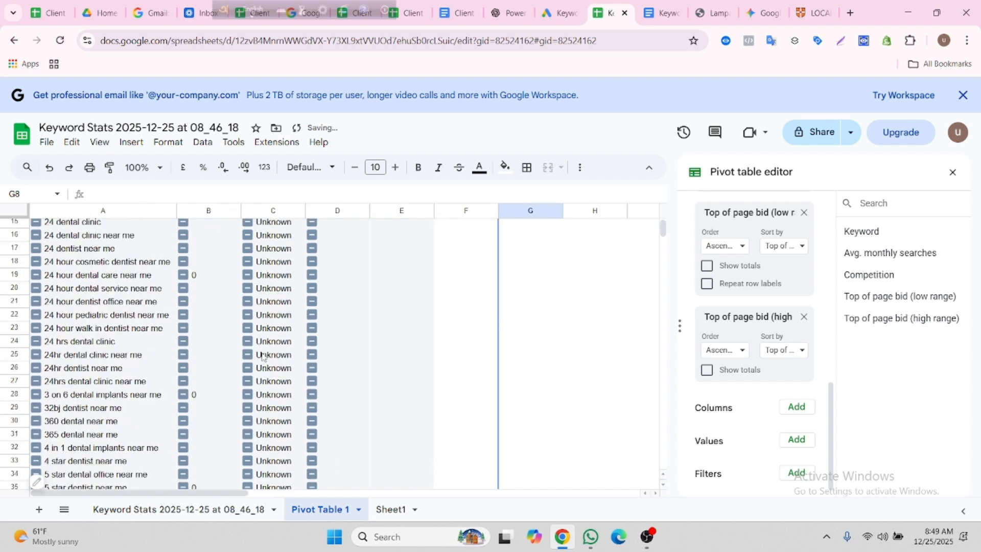
scroll(203, 352, up, 10)
click(128, 337)
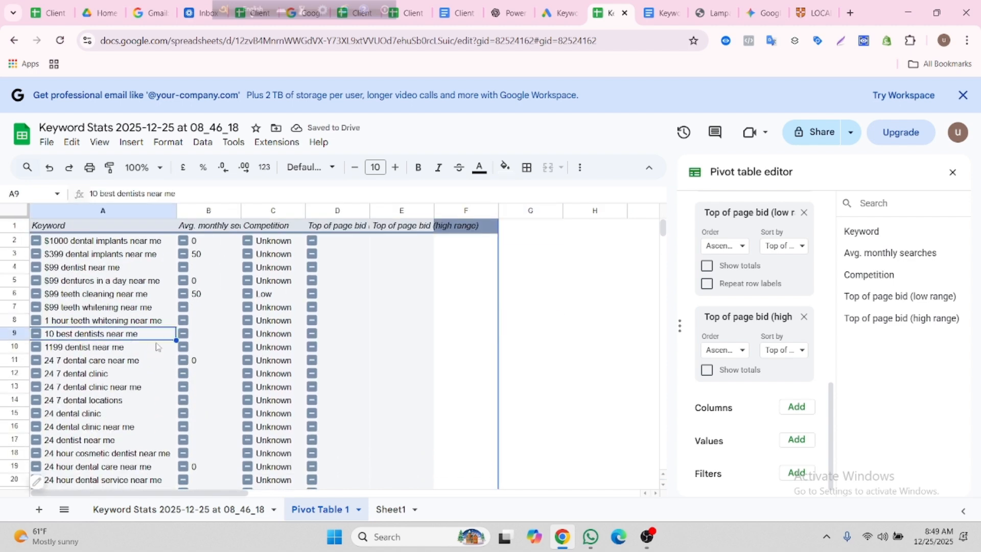
scroll(156, 347, down, 6)
scroll(176, 344, up, 6)
scroll(114, 310, down, 5)
scroll(120, 306, down, 8)
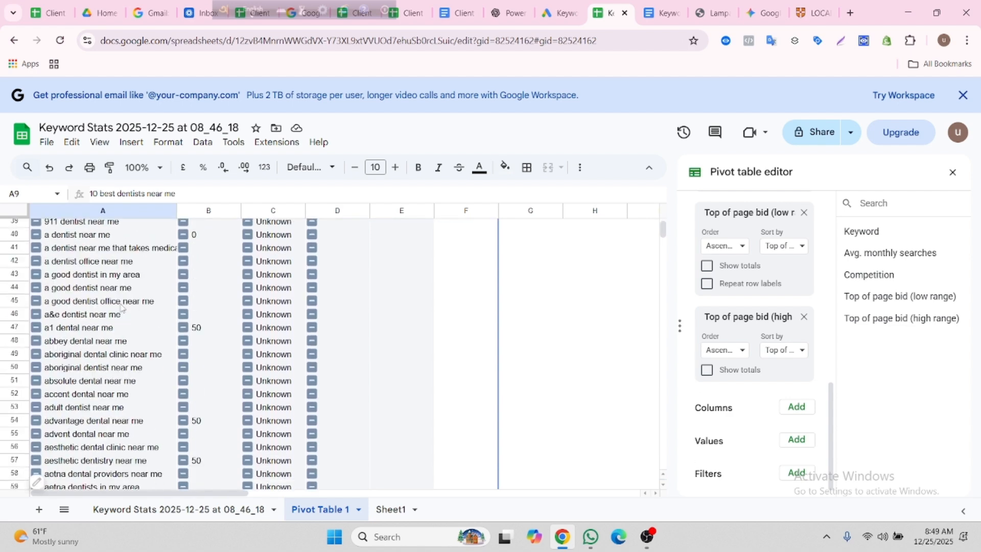
scroll(126, 312, down, 7)
scroll(128, 315, up, 10)
scroll(129, 314, up, 10)
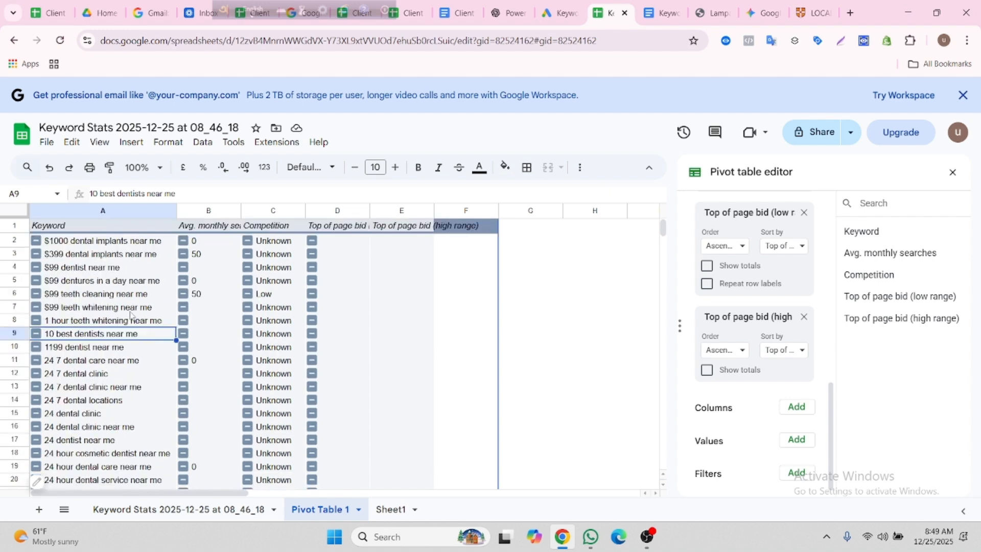
click(115, 283)
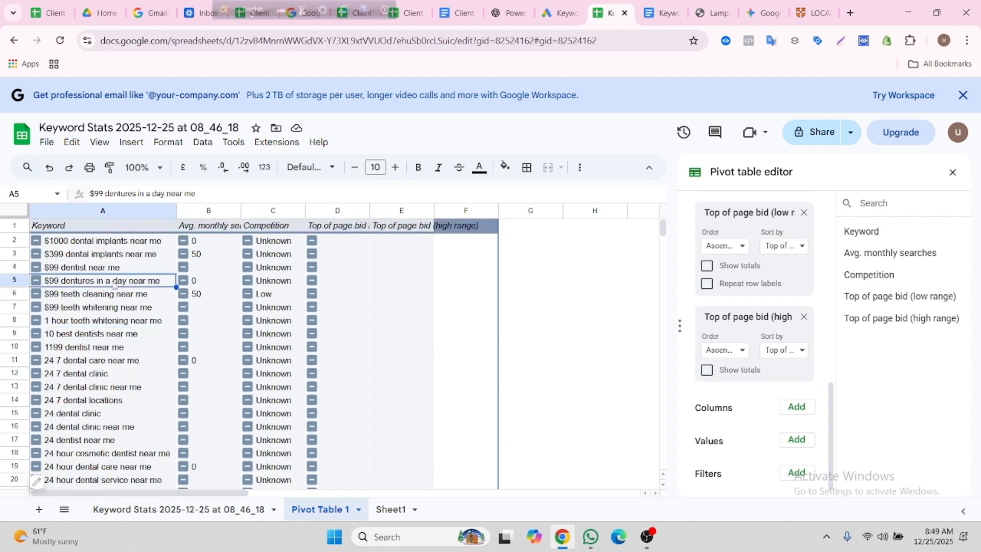
scroll(98, 298, down, 6)
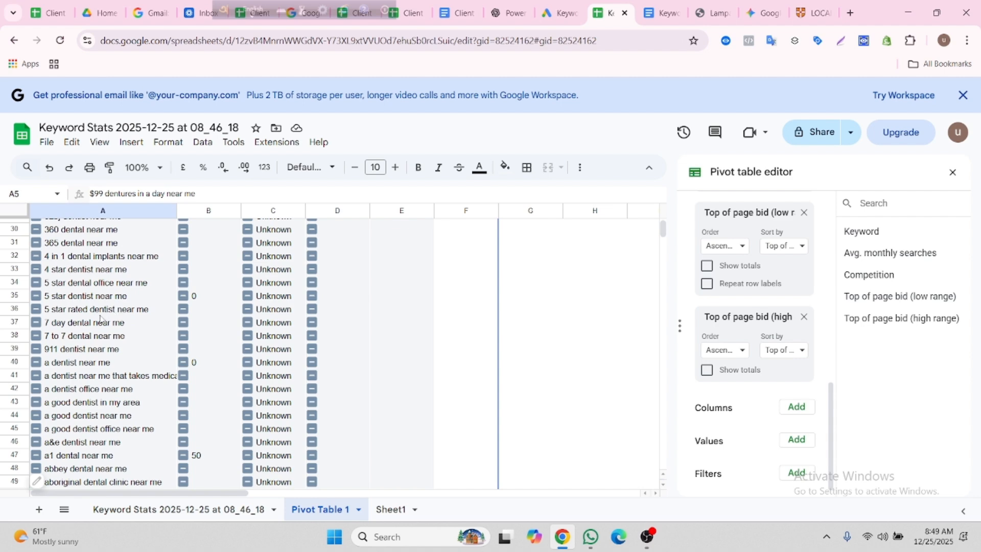
scroll(99, 306, down, 5)
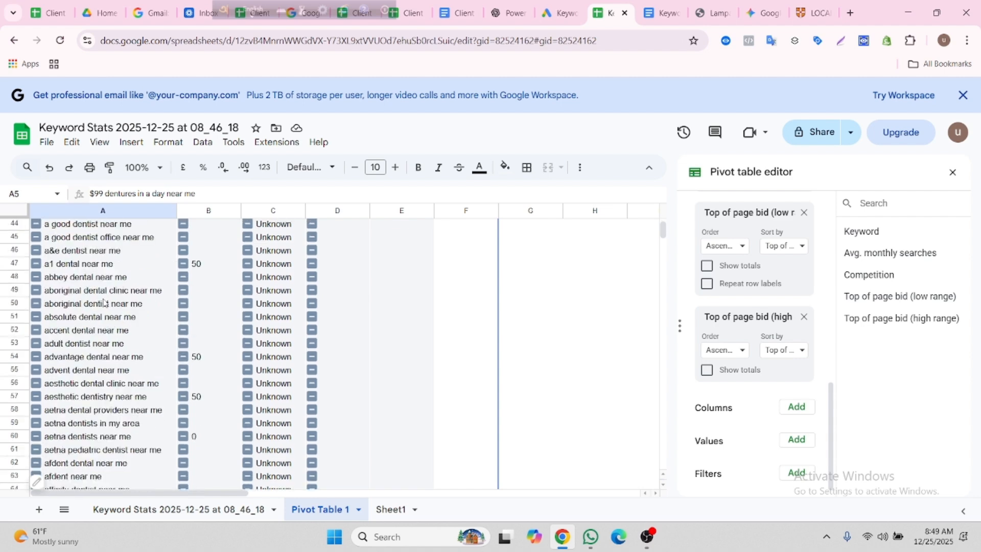
scroll(112, 299, up, 6)
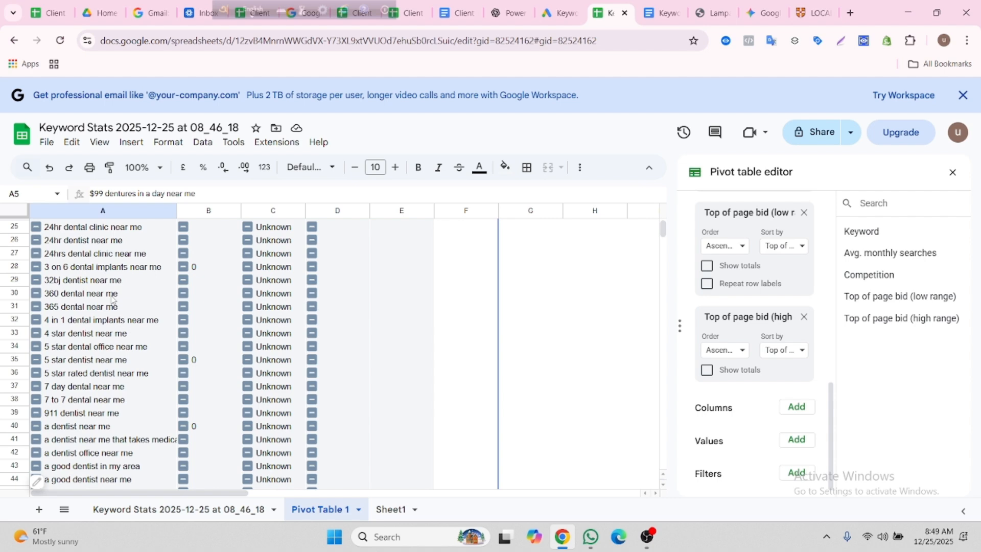
scroll(110, 294, up, 8)
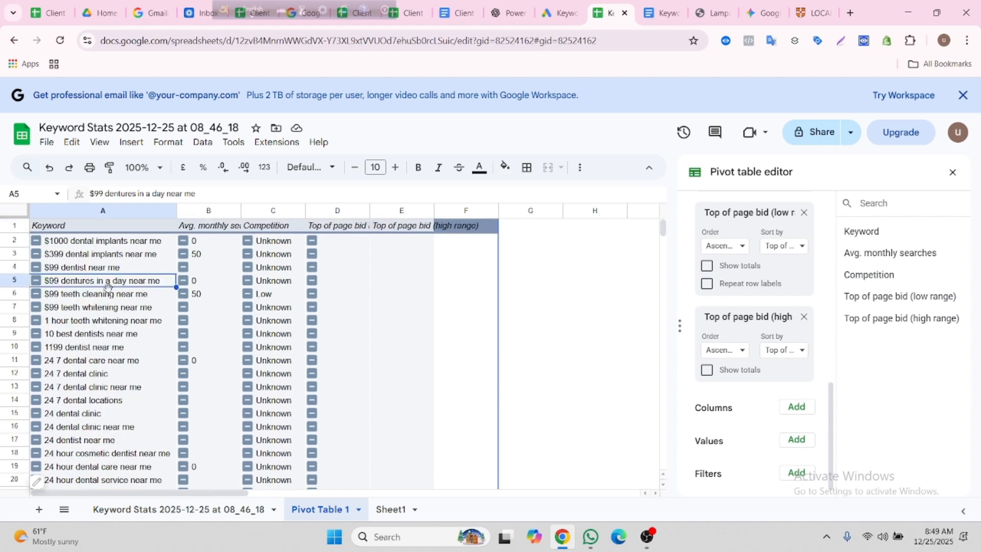
click(113, 294)
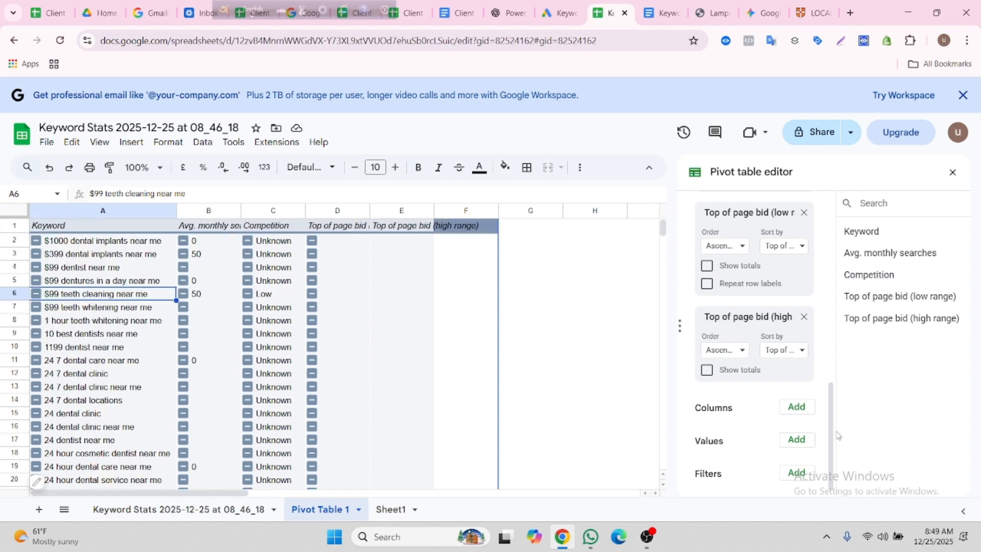
Add a Competition filter to the pivot table that keeps High, Low and Medium and excludes Unknown.
scroll(759, 453, down, 1)
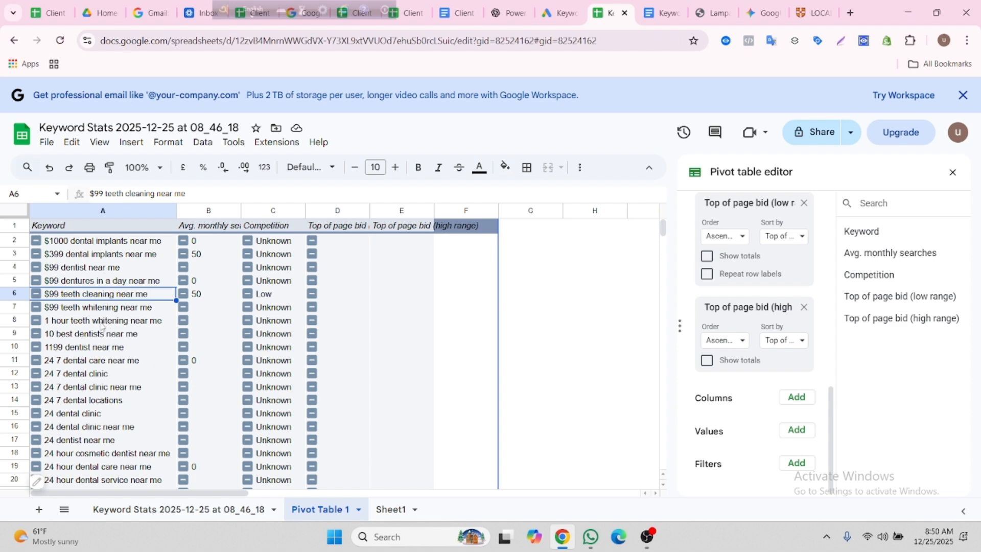
click(795, 463)
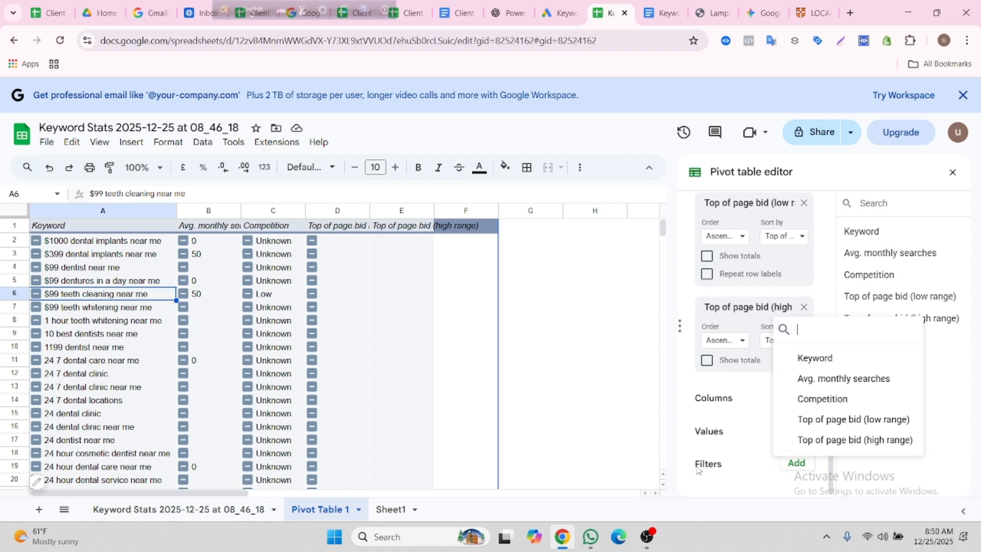
click(812, 403)
scroll(786, 437, down, 1)
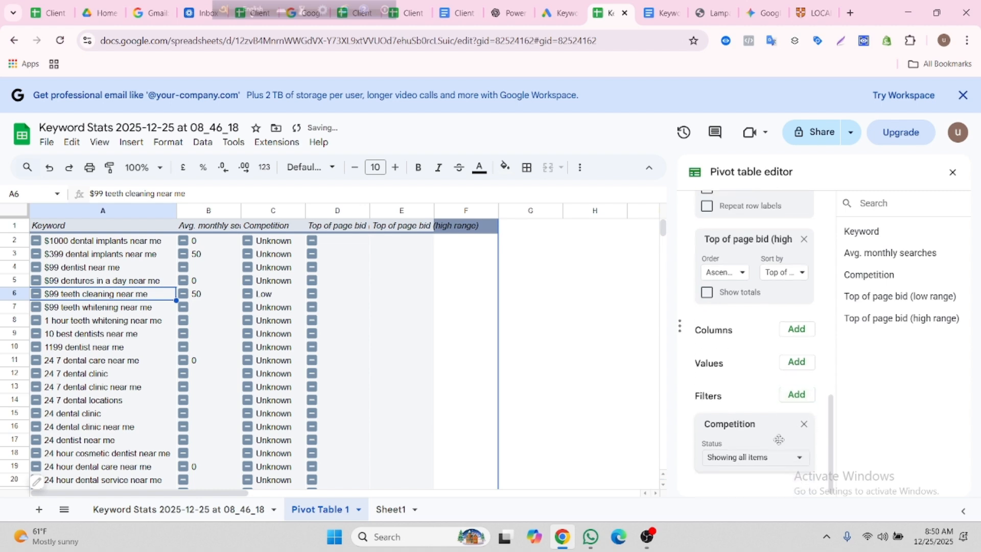
click(756, 459)
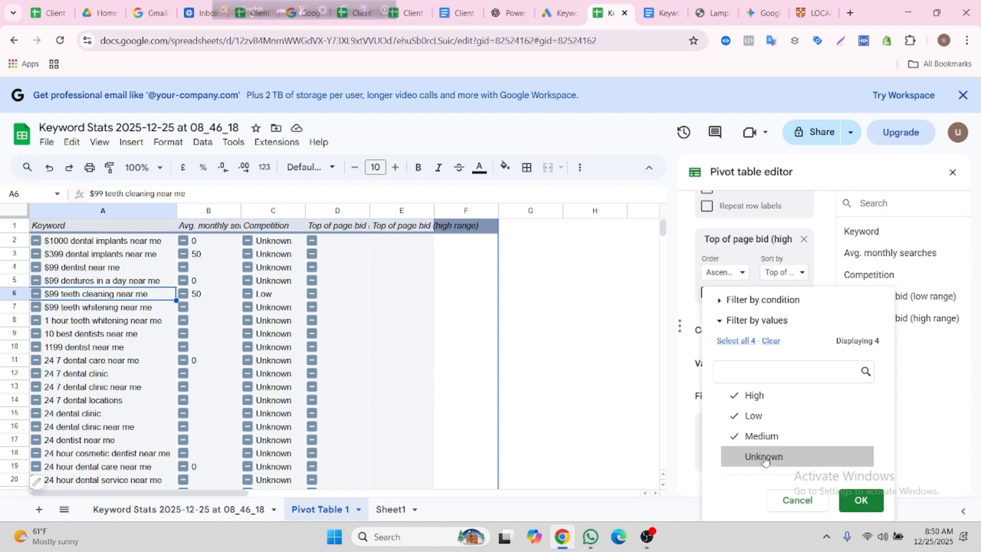
click(850, 506)
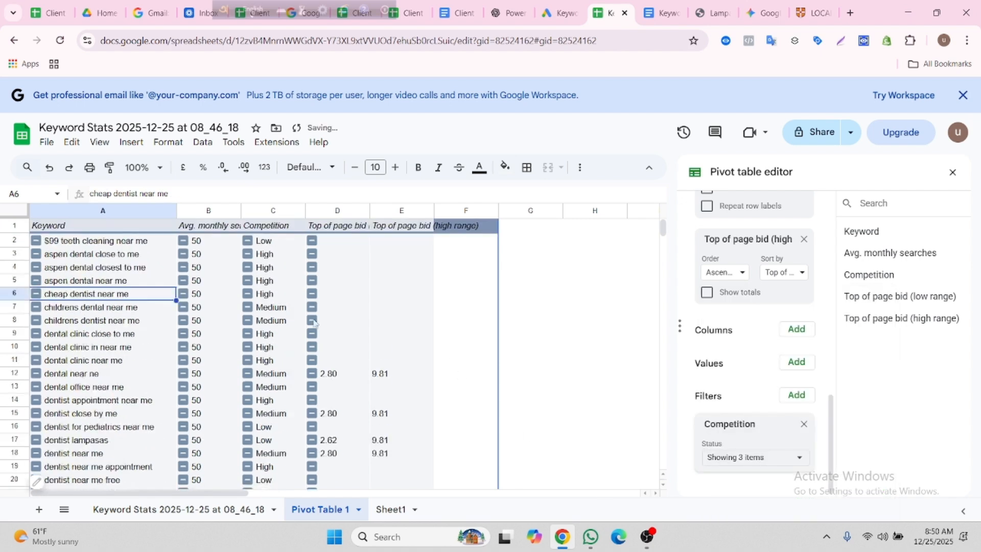
Review the filtered keywords down to the end of the pivot table and check the values selected in the Competition filter.
scroll(240, 304, down, 10)
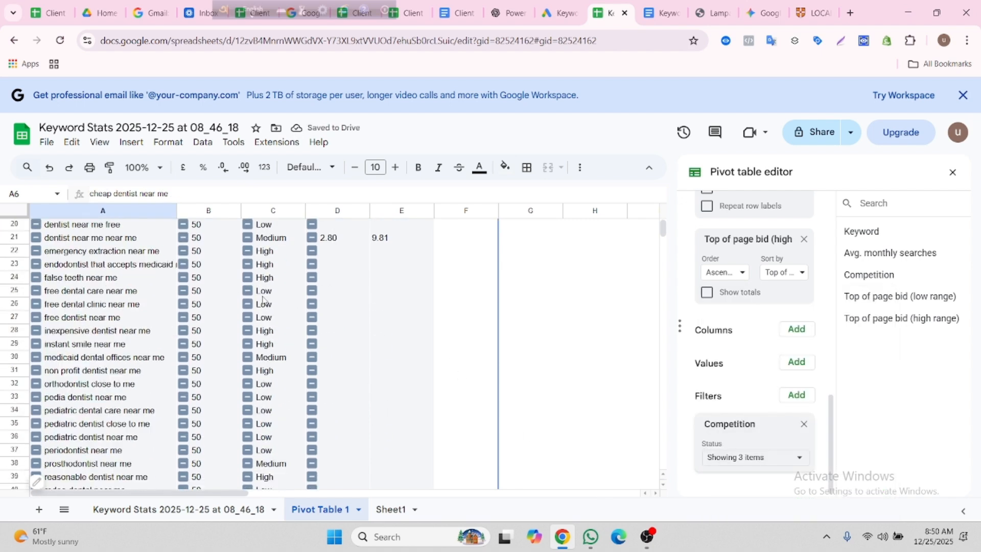
click(272, 299)
key(ctrl+Up)
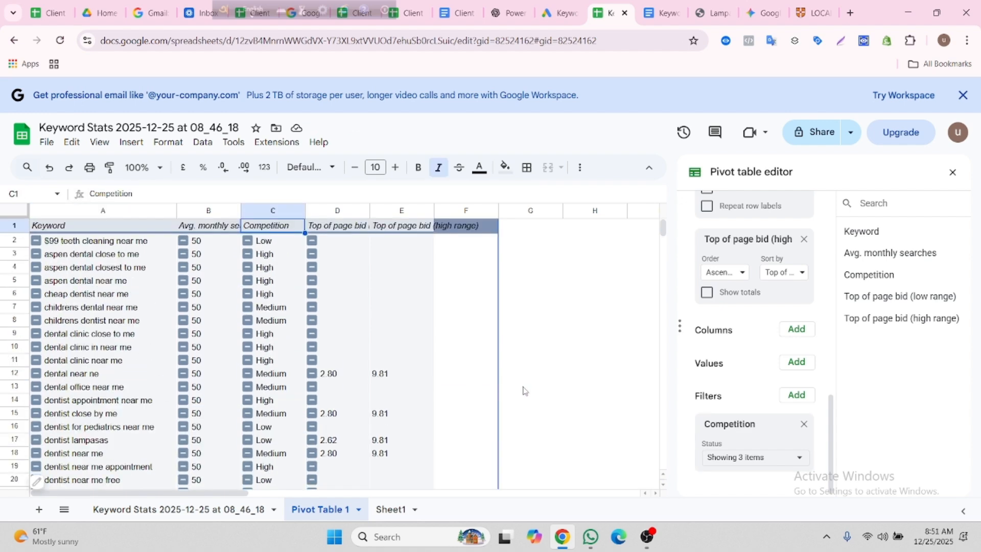
click(743, 458)
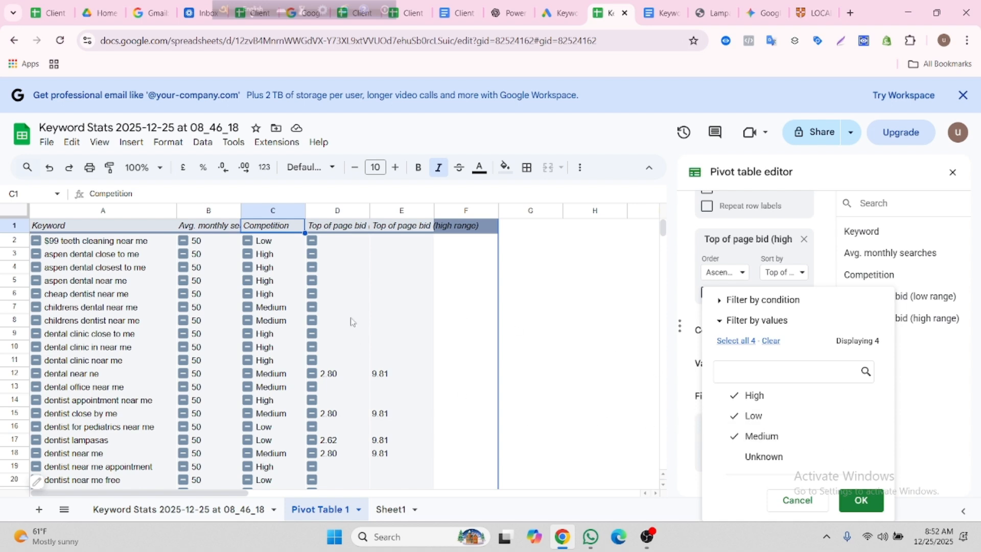
click(278, 305)
scroll(286, 347, down, 10)
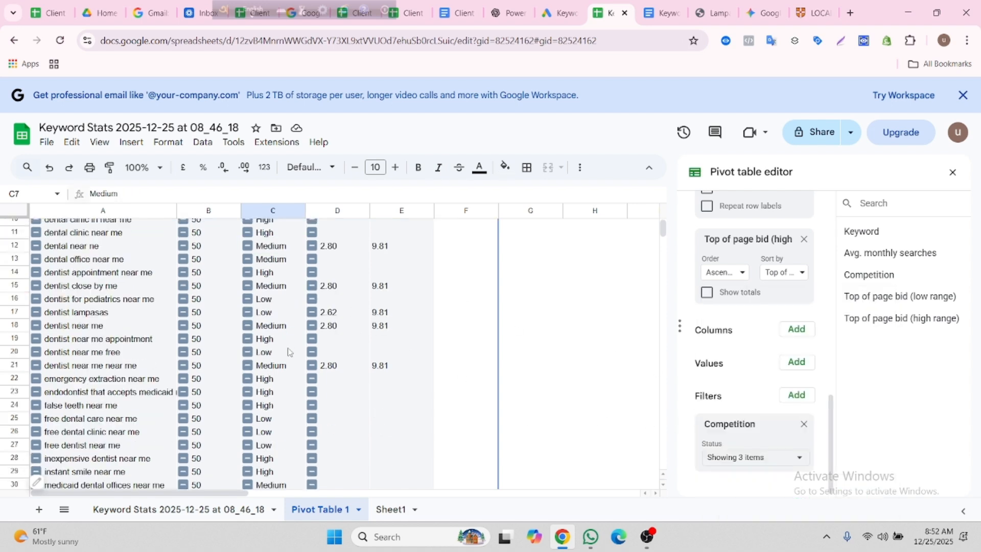
scroll(285, 366, up, 10)
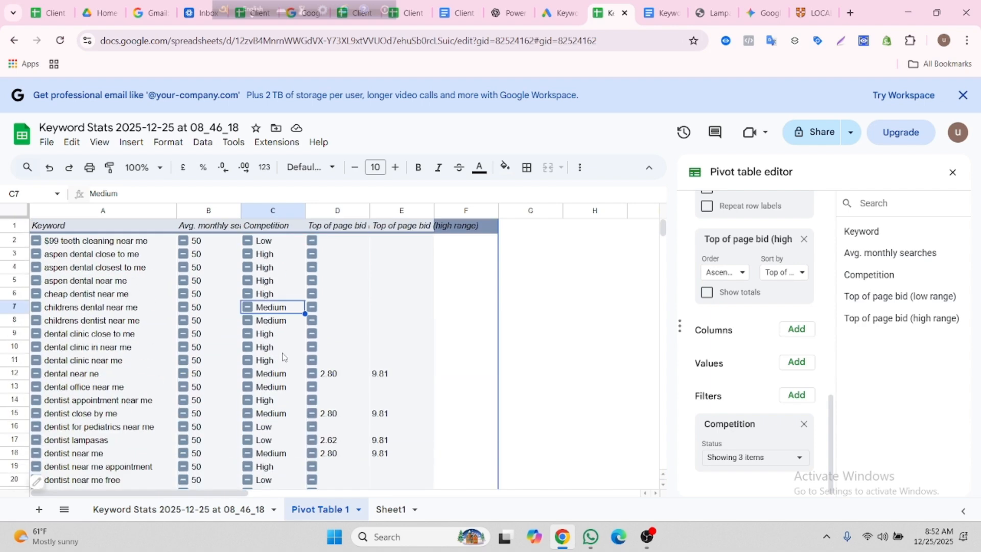
scroll(282, 356, down, 7)
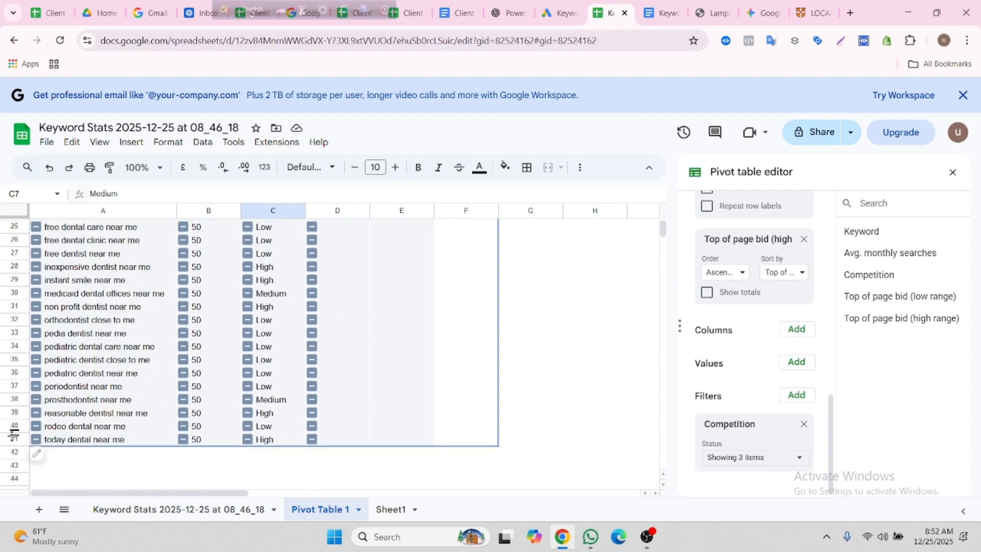
scroll(128, 423, up, 7)
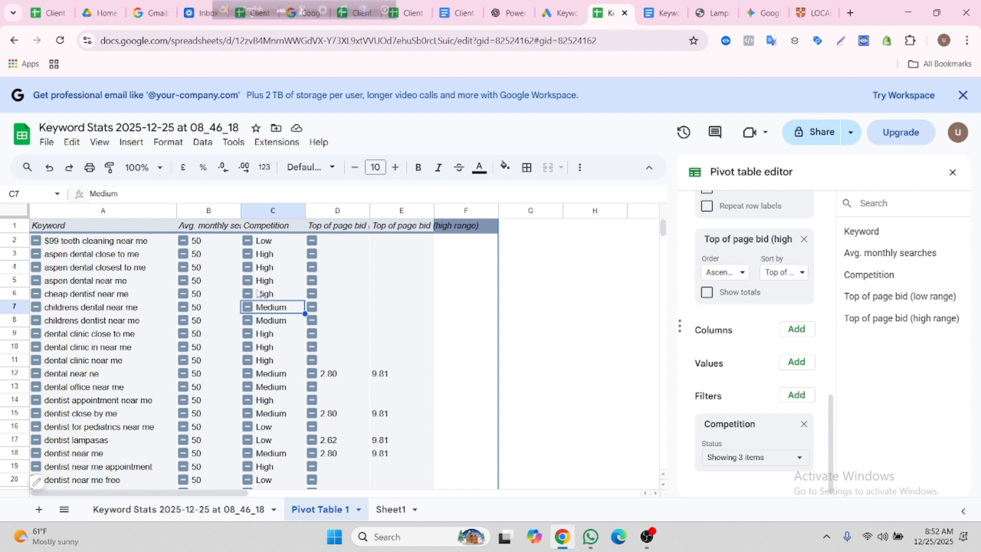
click(531, 440)
scroll(541, 429, down, 10)
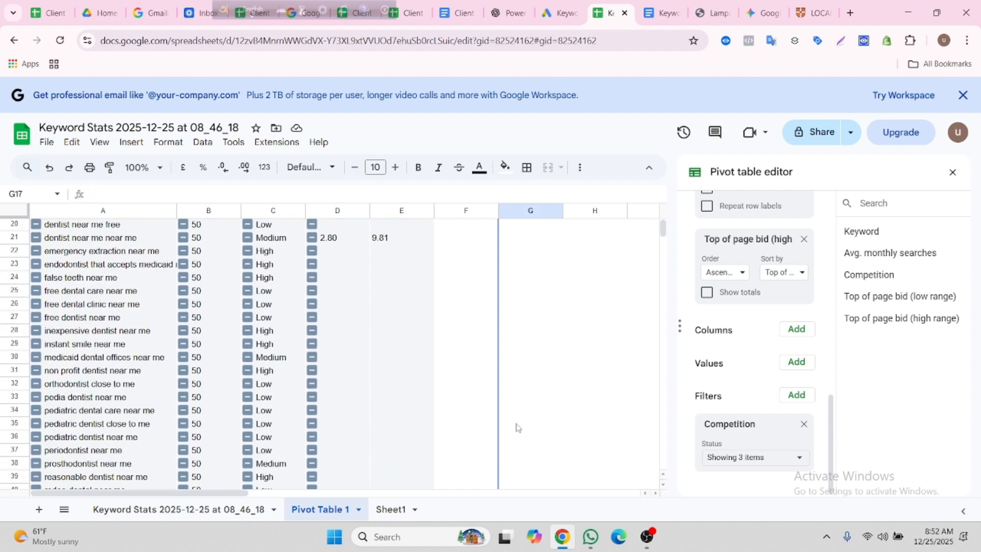
Restrict the pivot table's Competition filter to High only by excluding Low and Medium.
scroll(519, 427, up, 9)
scroll(519, 427, up, 2)
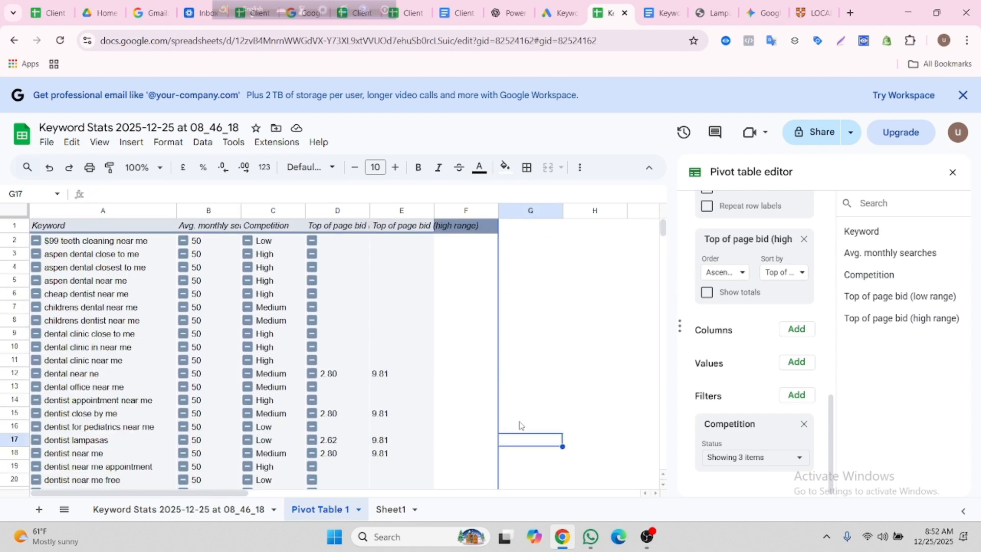
click(734, 460)
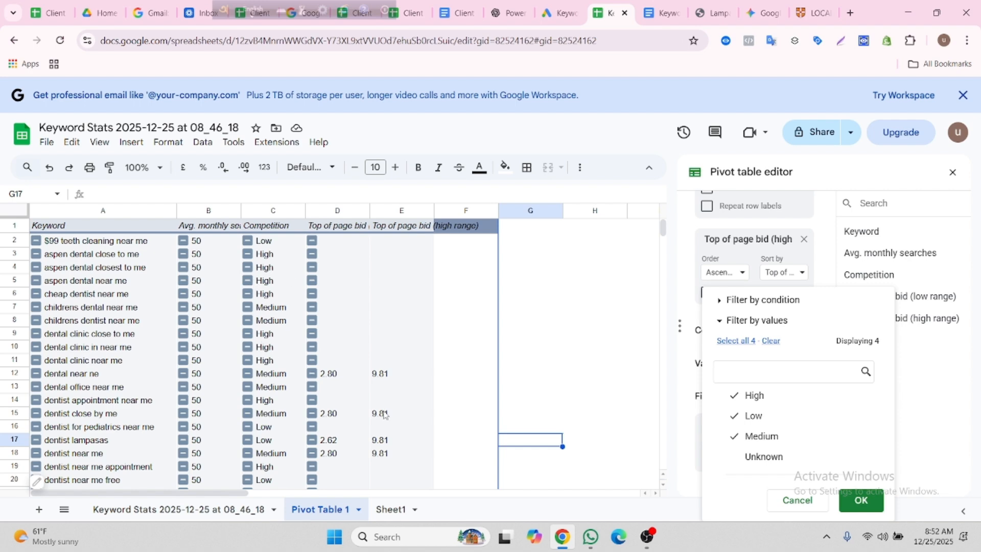
click(758, 437)
click(759, 416)
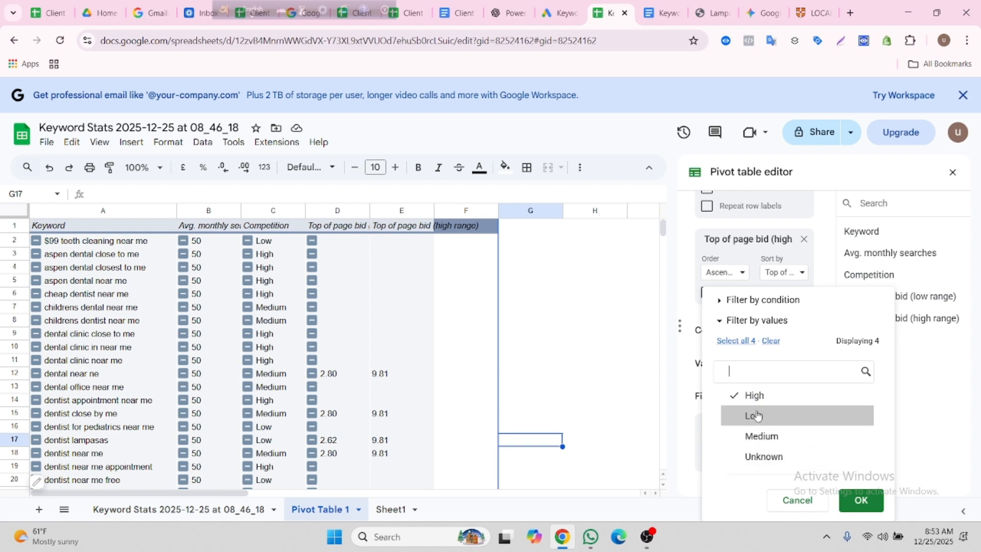
click(861, 501)
scroll(278, 377, down, 1)
scroll(273, 376, up, 1)
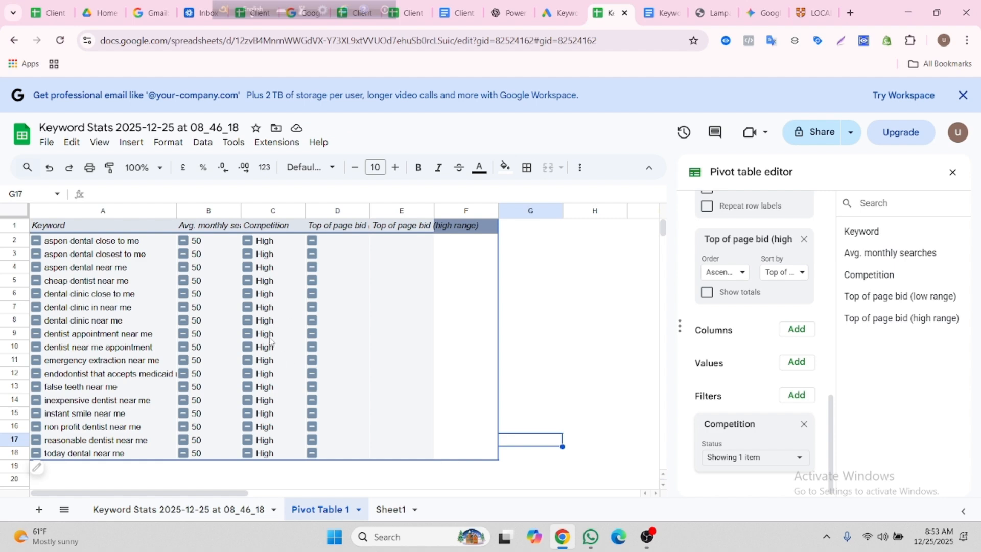
Switch the Competition filter to Medium only and look over the matching keywords with their page bids.
click(734, 458)
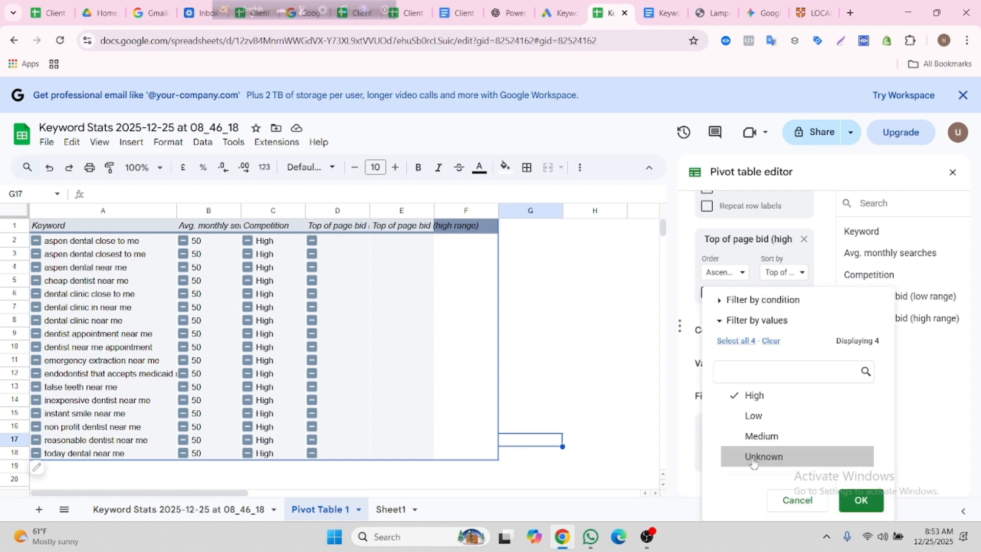
click(761, 438)
click(754, 396)
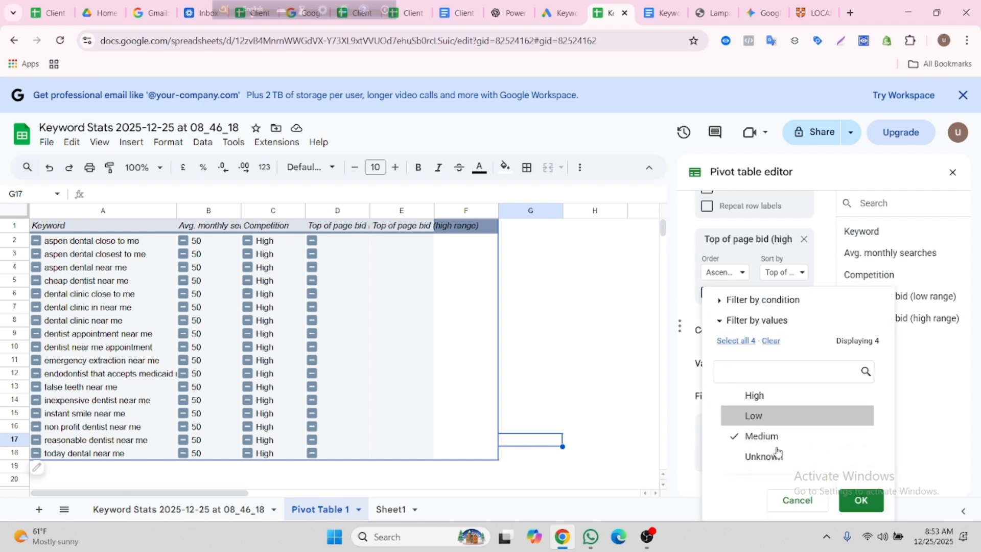
click(851, 503)
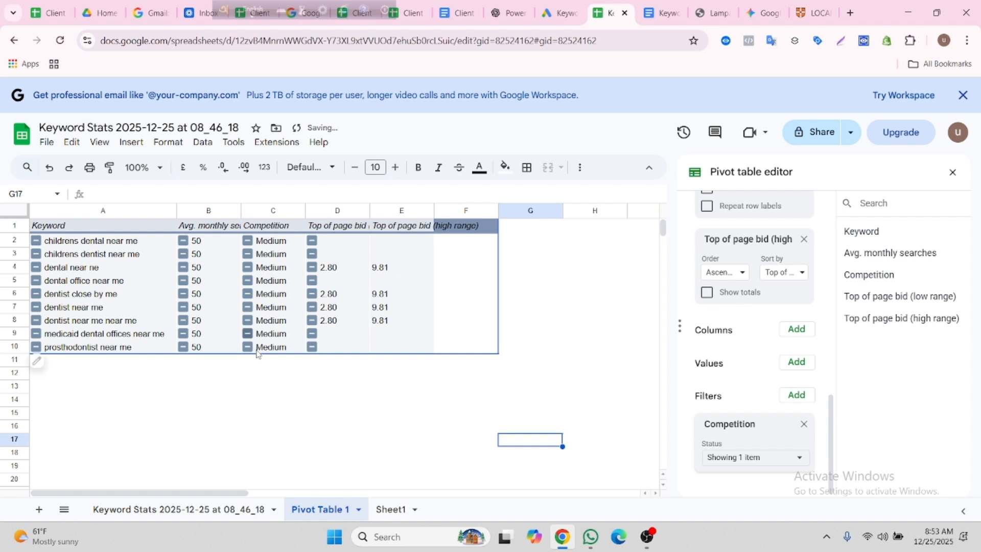
click(273, 389)
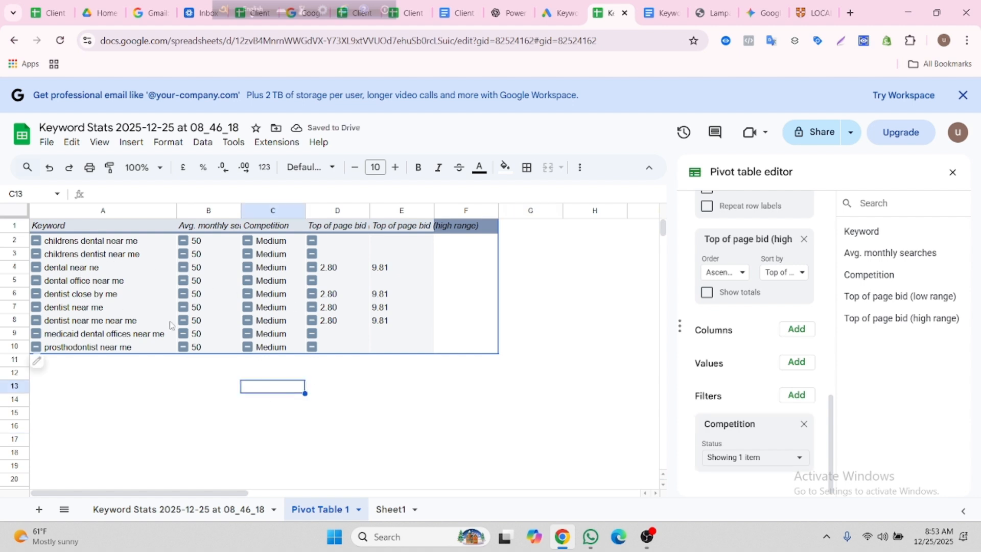
click(273, 257)
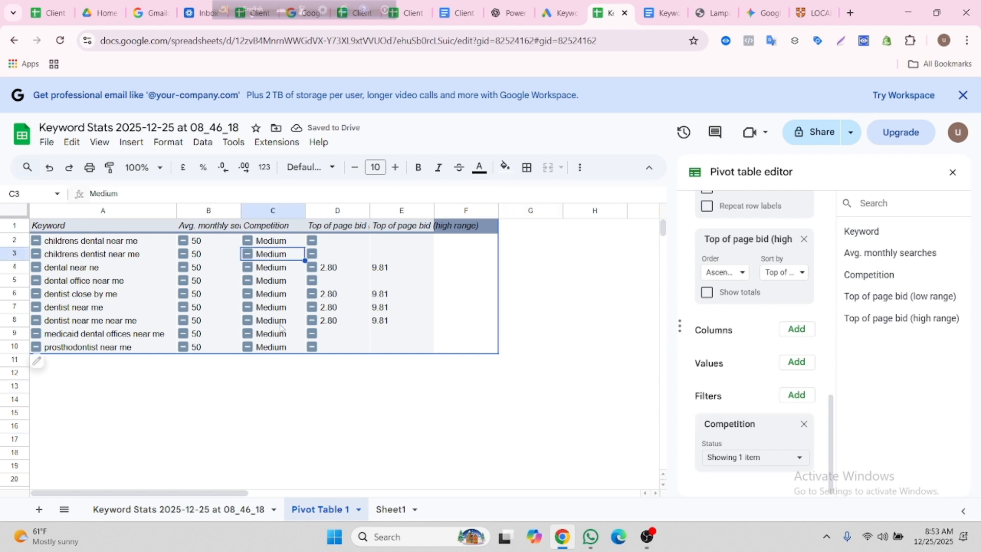
click(291, 390)
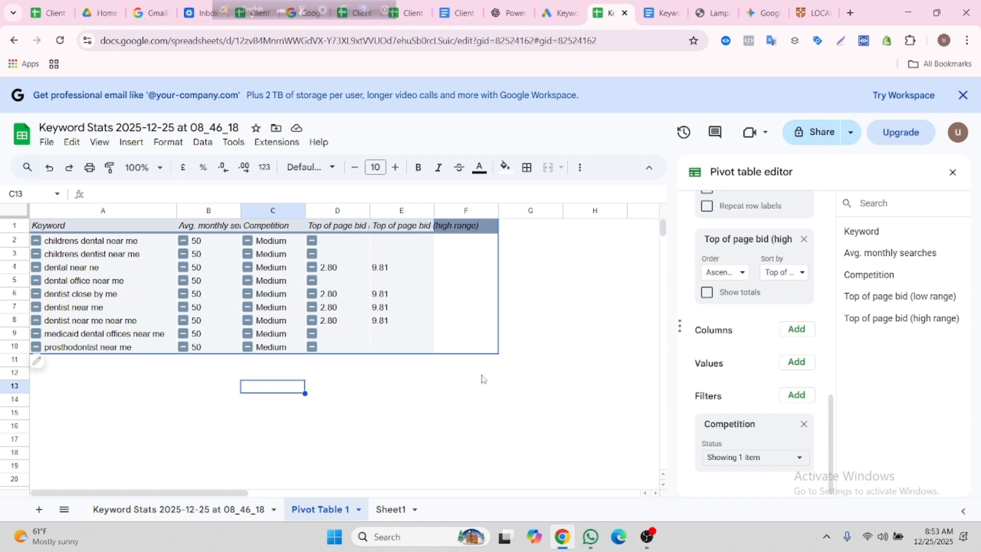
click(137, 390)
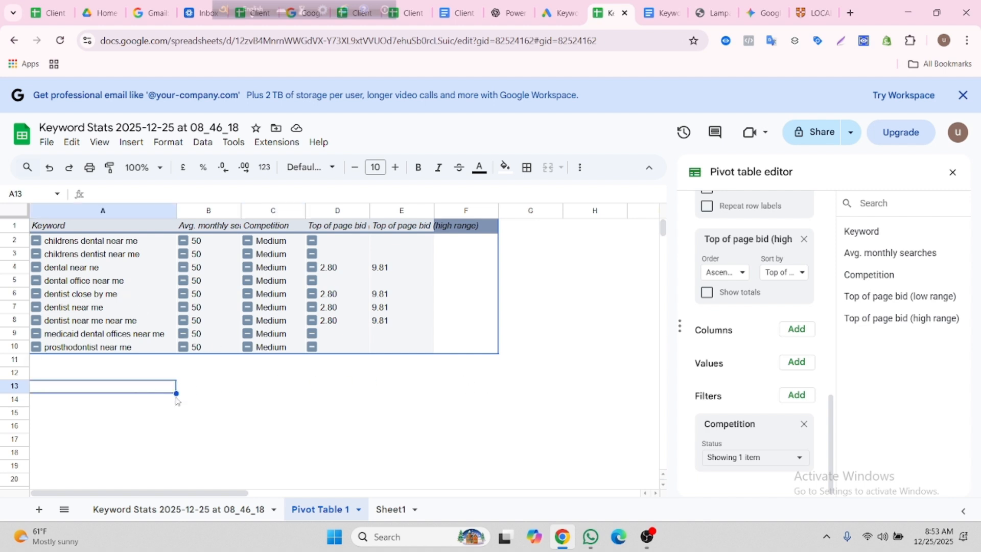
click(248, 400)
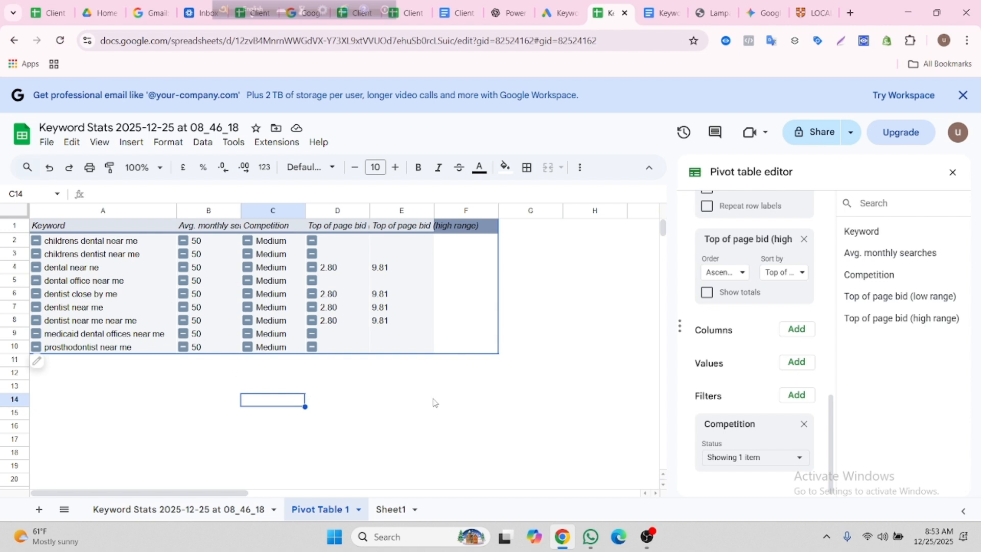
click(521, 390)
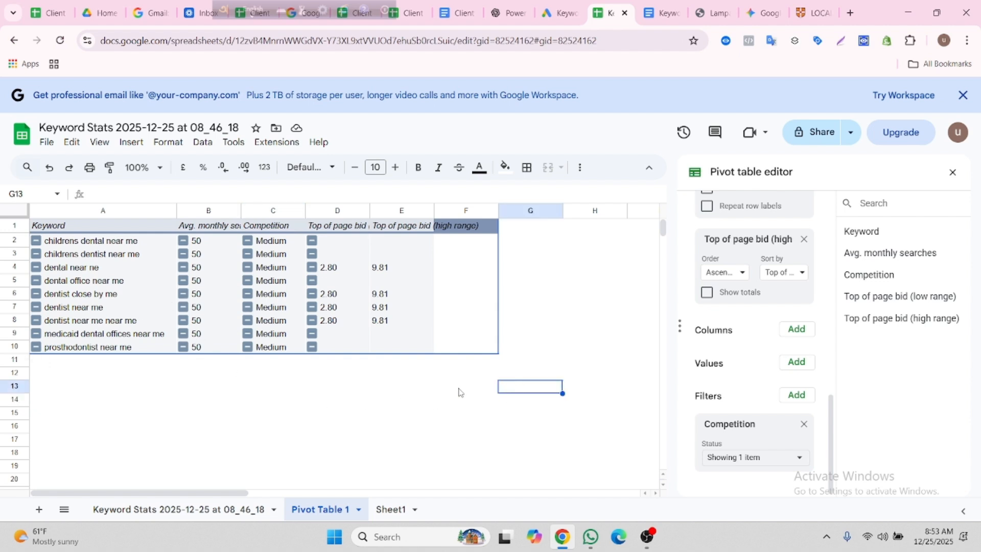
Switch the Competition filter to Low only and look over the matching keywords.
click(745, 459)
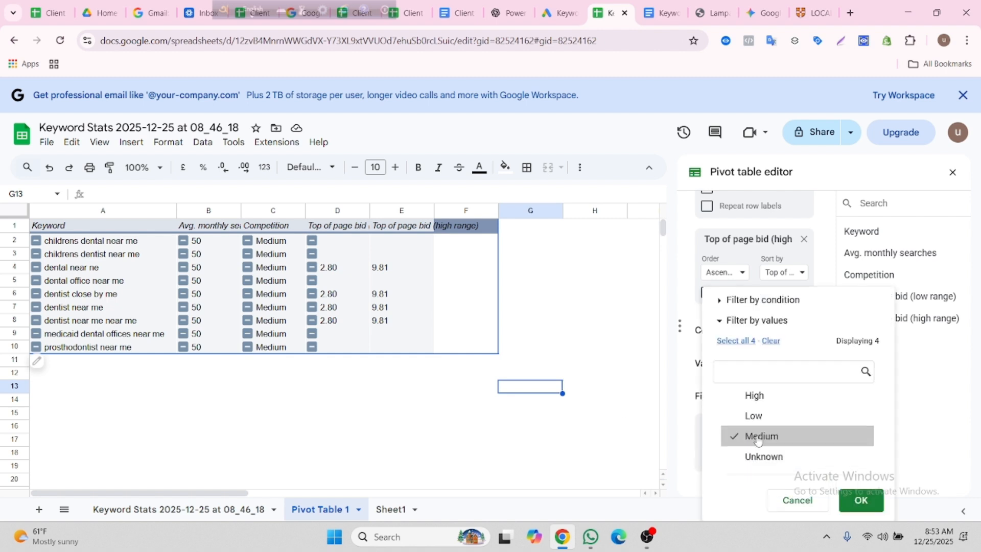
click(753, 415)
click(750, 436)
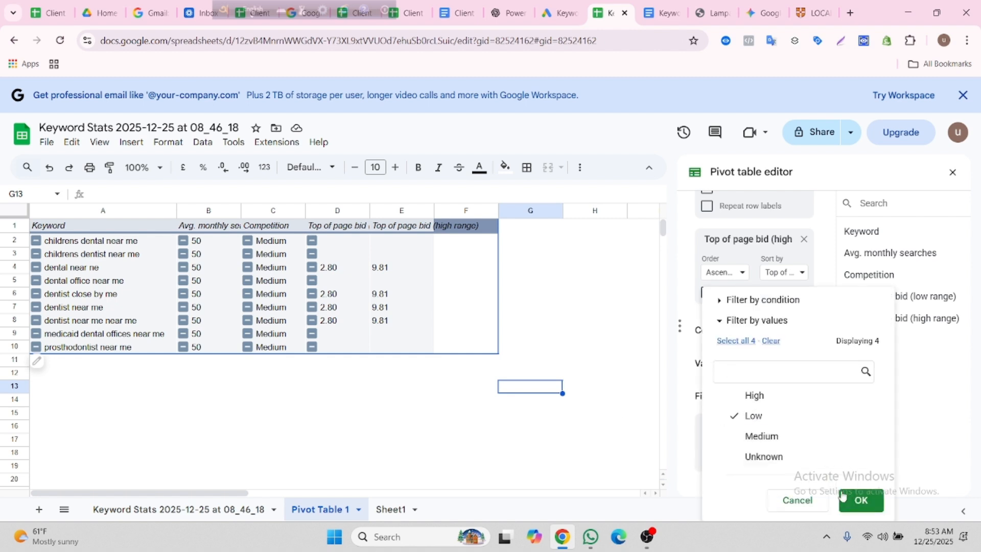
click(859, 500)
click(338, 445)
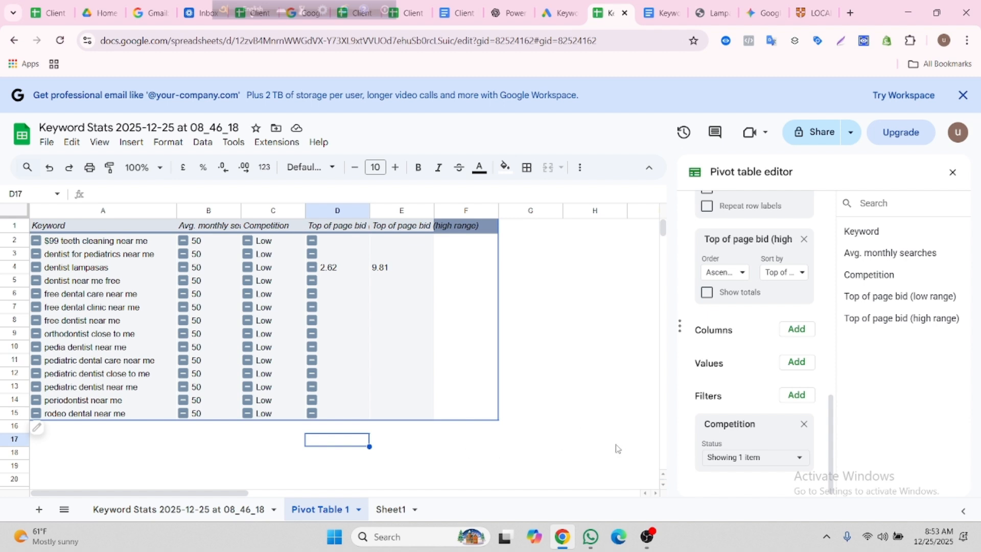
click(244, 430)
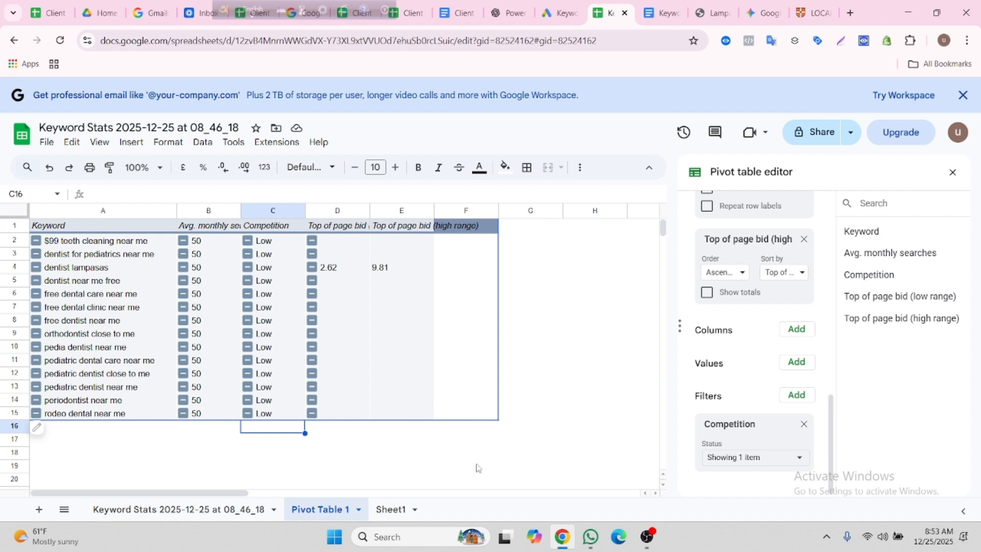
click(536, 442)
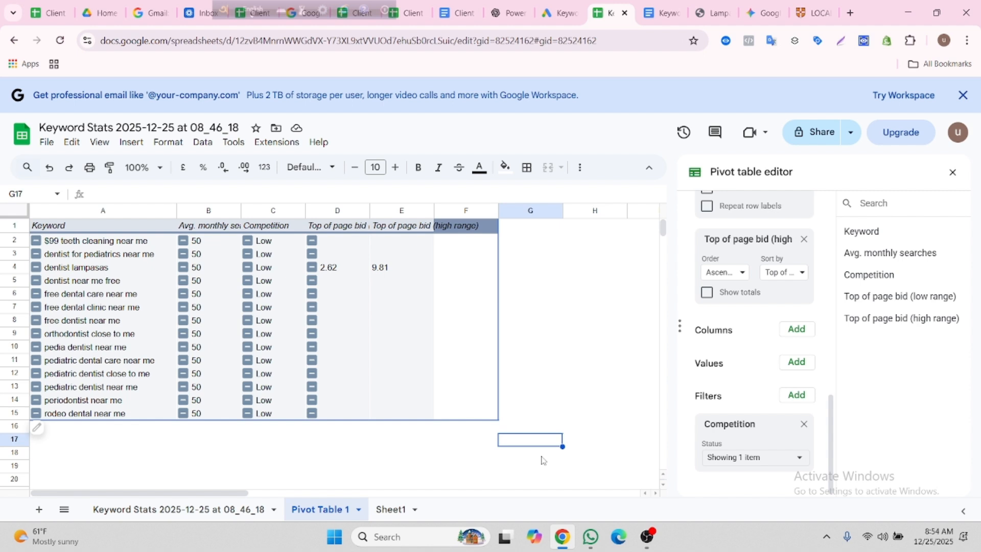
click(543, 456)
Remove the Competition filter from the pivot table.
click(755, 457)
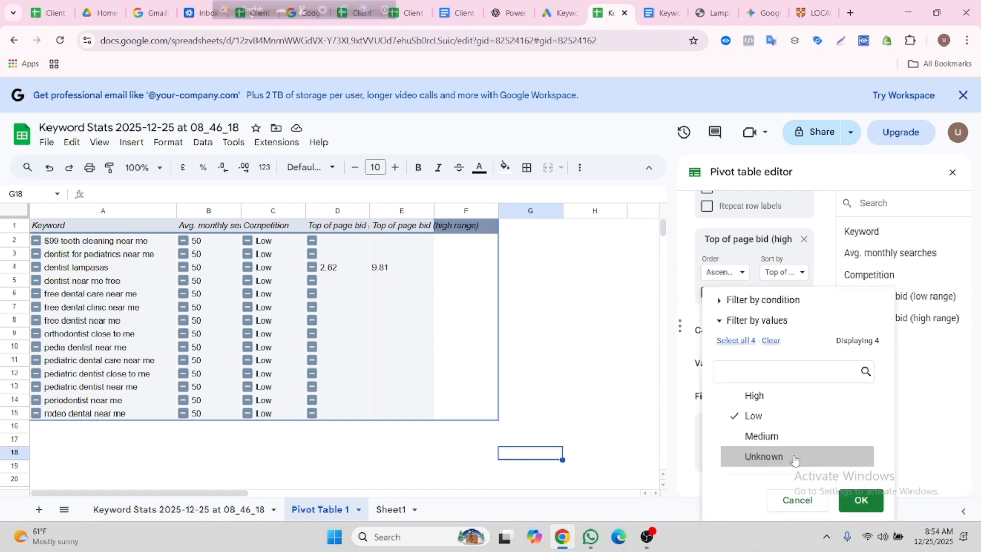
click(792, 502)
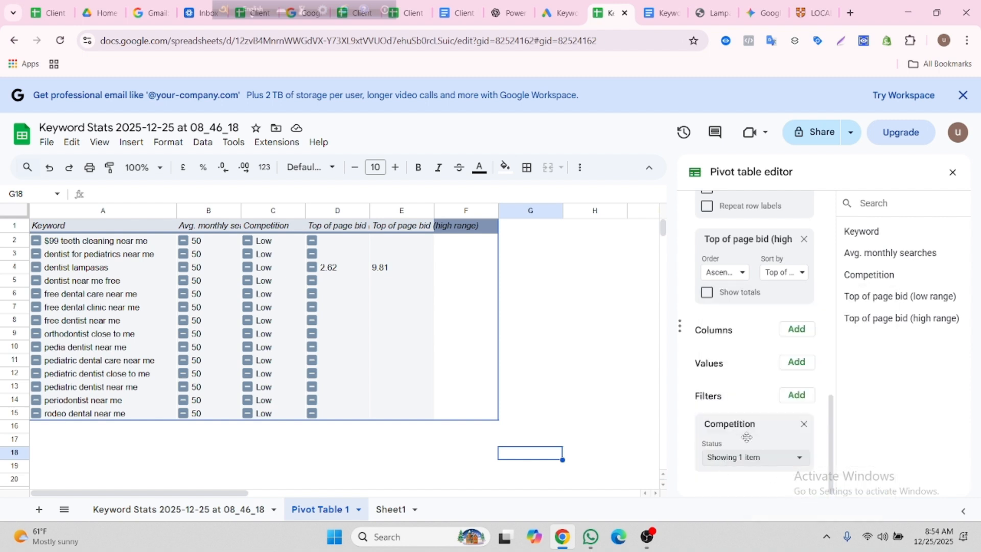
click(804, 423)
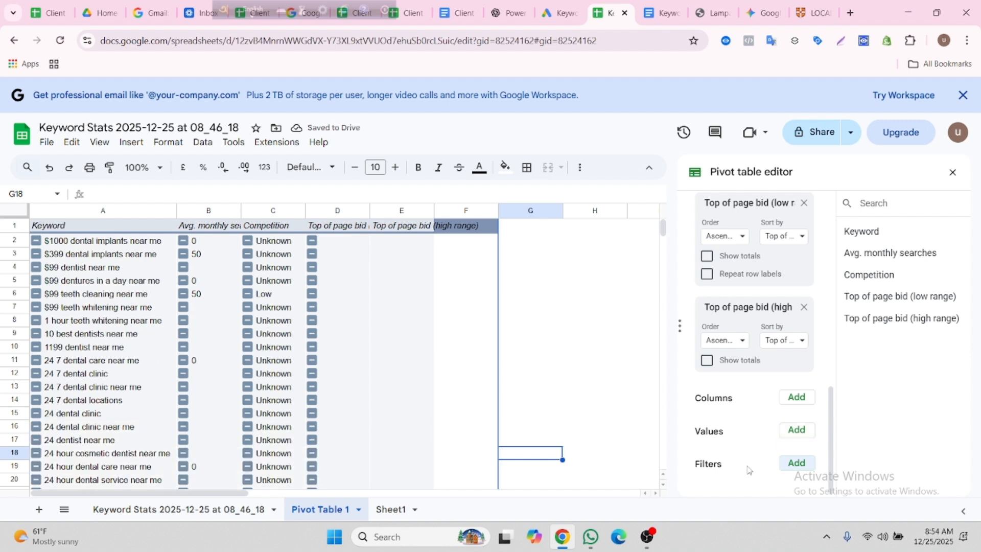
Add an Avg. monthly searches filter to the pivot table that keeps only 50 and excludes blanks and 0.
click(797, 463)
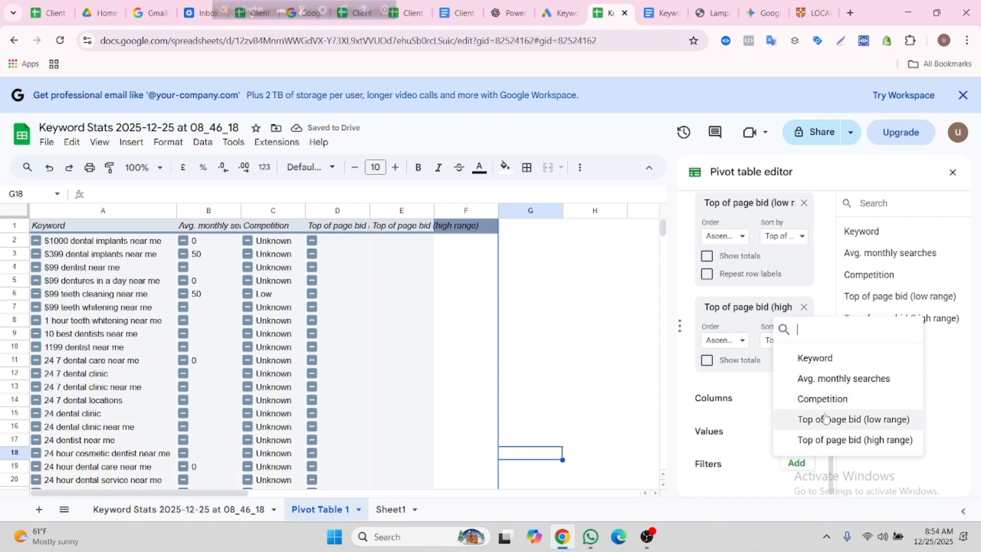
click(853, 382)
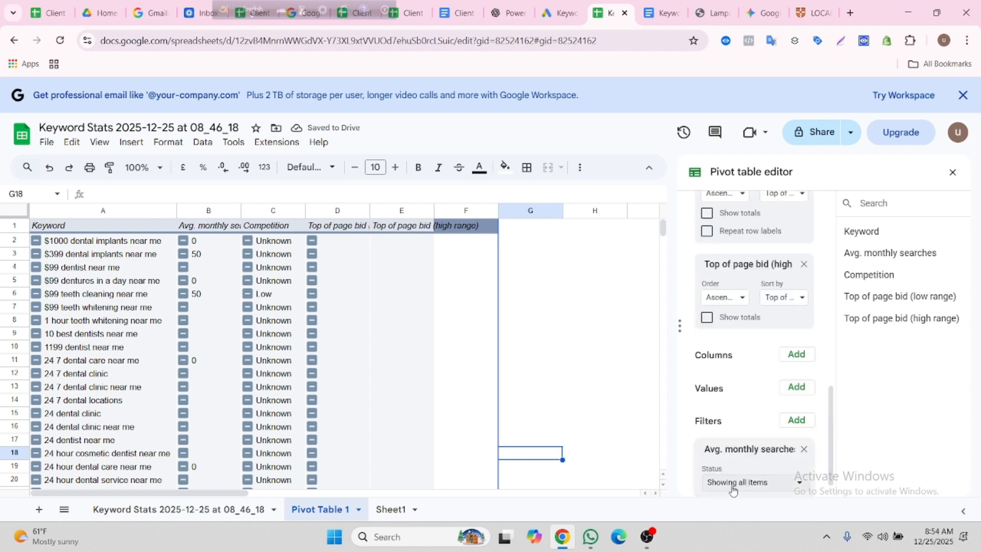
scroll(159, 364, down, 15)
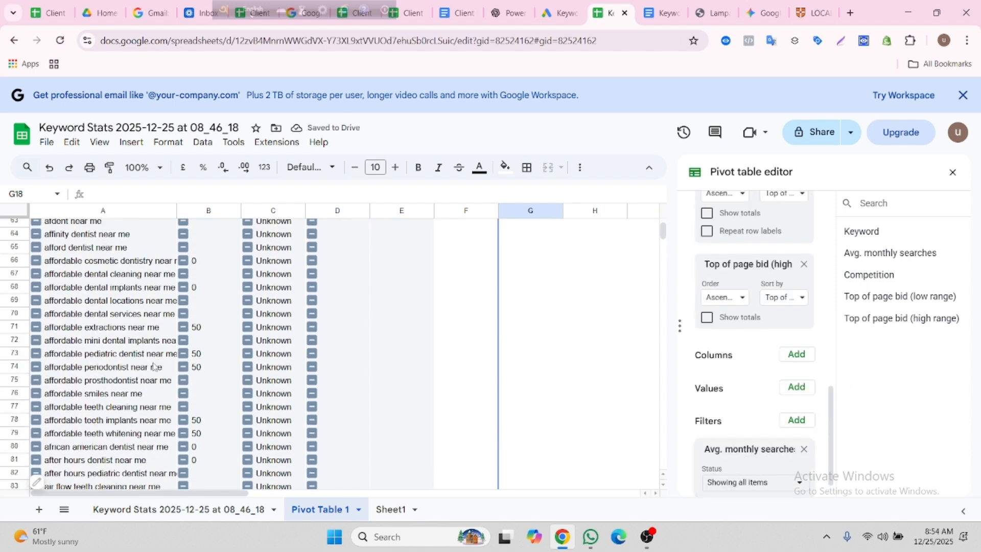
scroll(155, 366, up, 4)
scroll(154, 366, down, 7)
scroll(154, 367, up, 9)
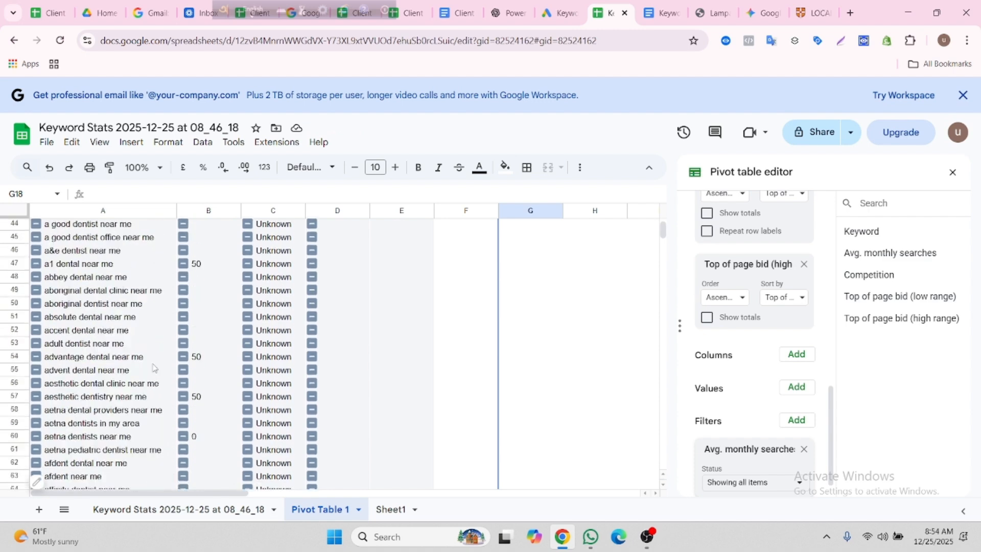
scroll(153, 366, up, 11)
click(767, 482)
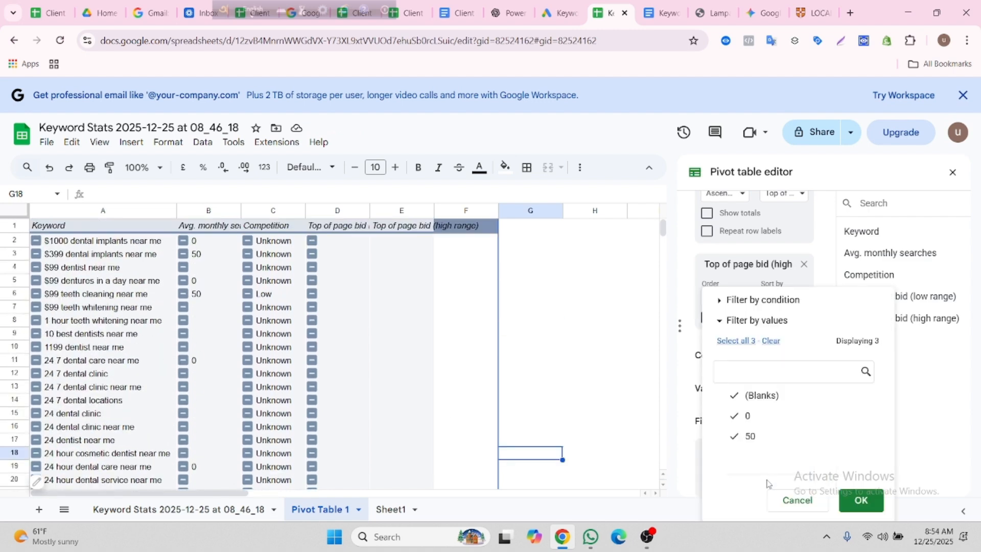
click(766, 396)
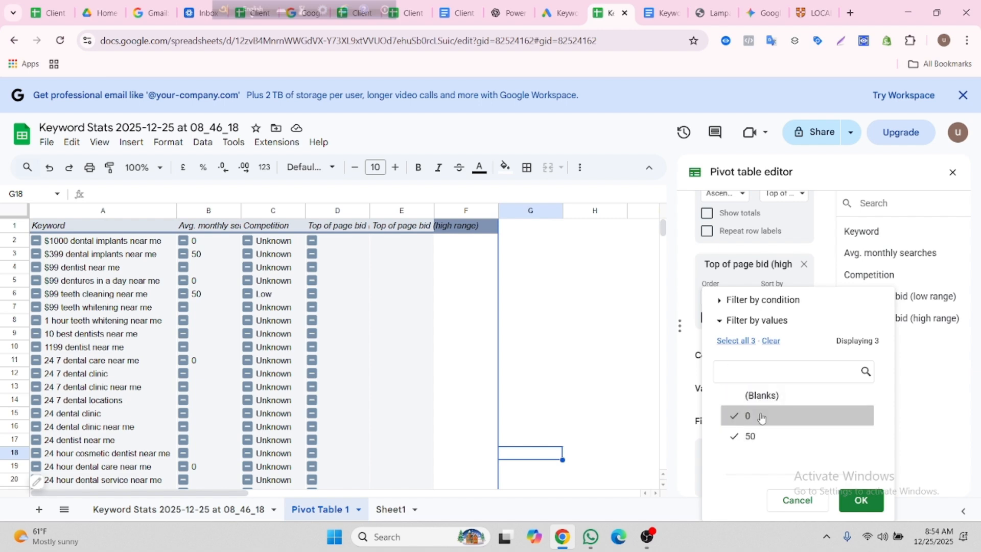
click(761, 418)
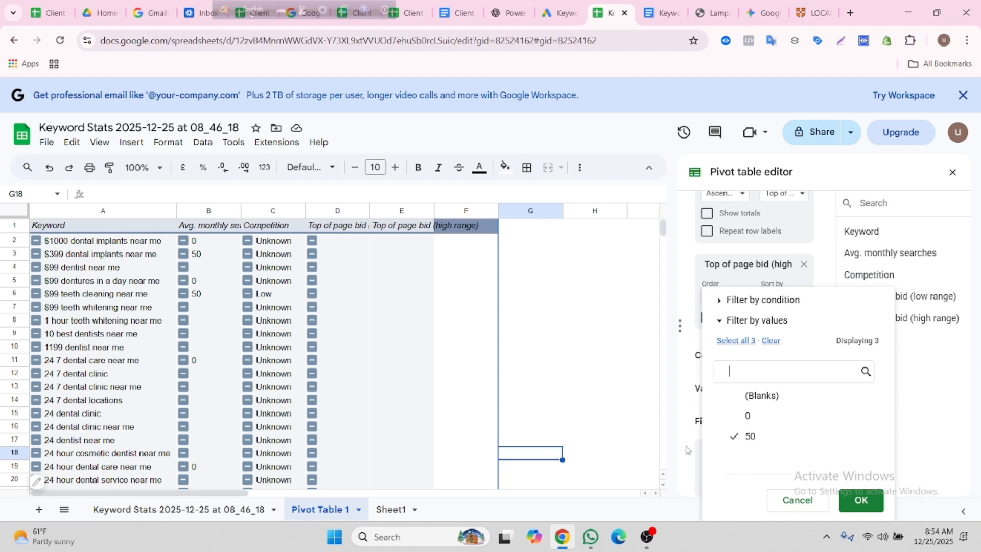
click(861, 500)
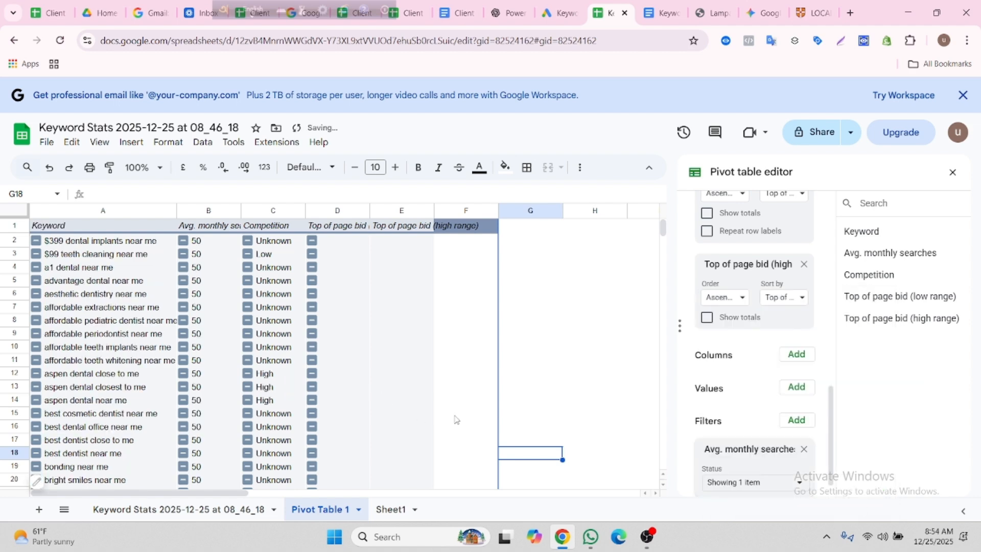
Review the keywords with 50 average monthly searches and their competition levels down to the end of the pivot table.
scroll(396, 389, down, 2)
scroll(232, 363, down, 9)
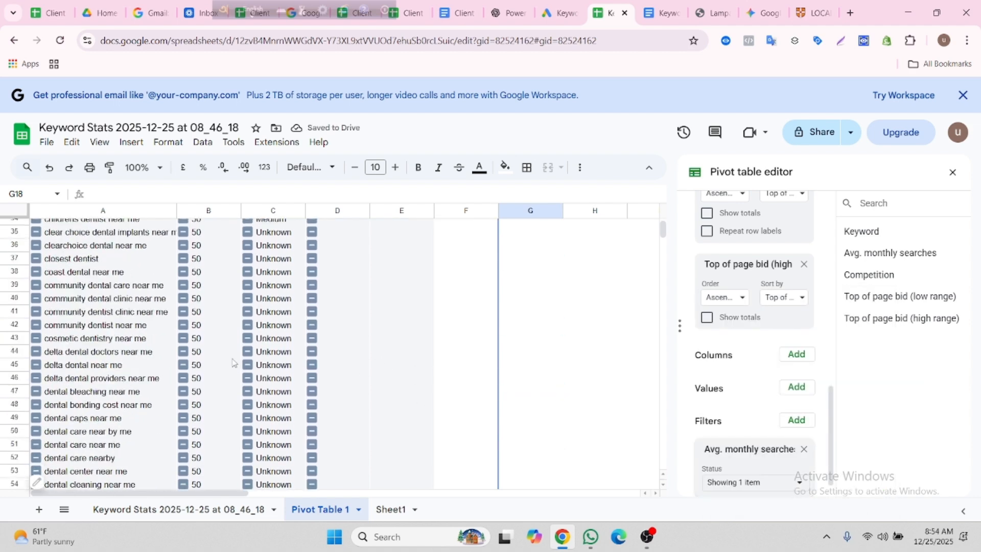
scroll(233, 363, down, 10)
scroll(215, 364, up, 20)
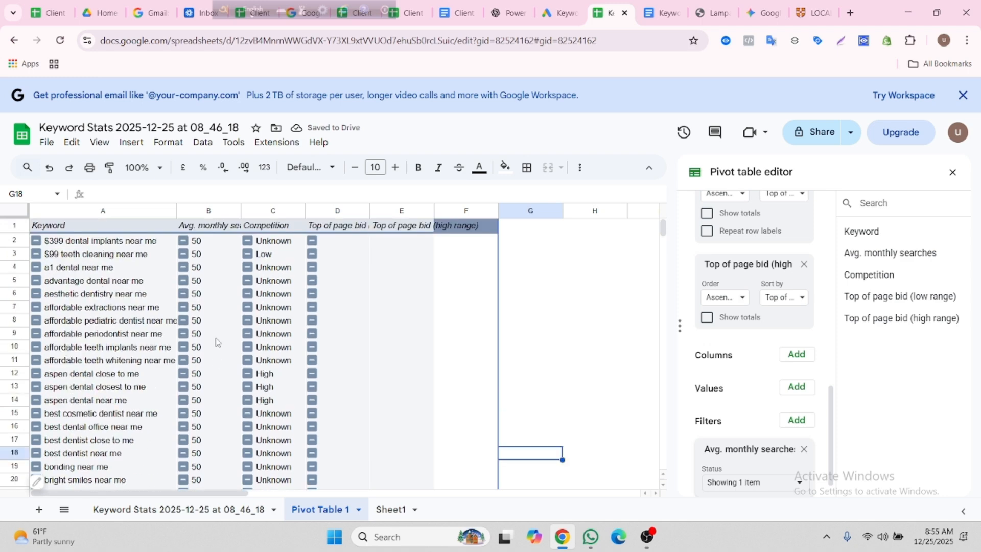
scroll(211, 256, down, 20)
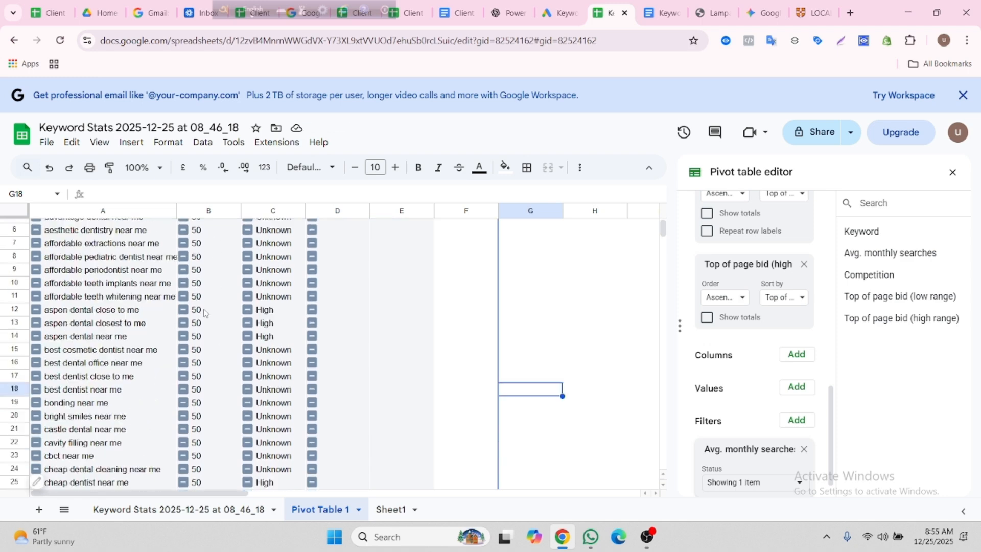
scroll(212, 342, down, 20)
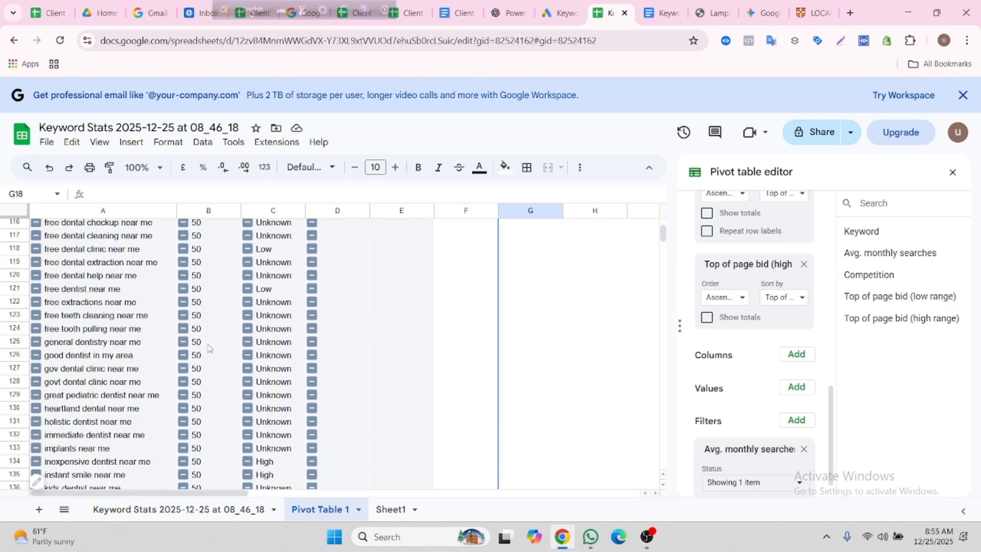
scroll(208, 354, up, 9)
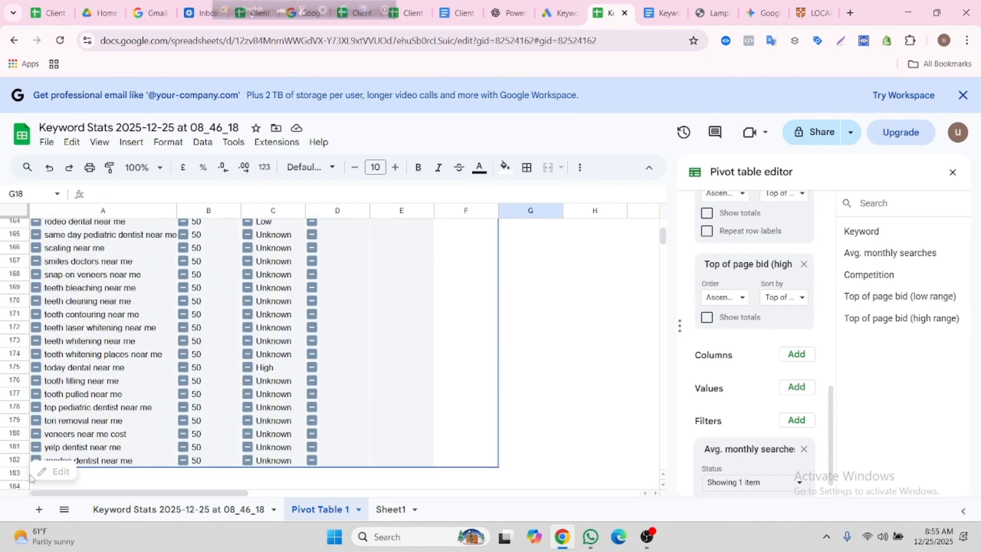
scroll(212, 373, up, 8)
scroll(215, 390, up, 20)
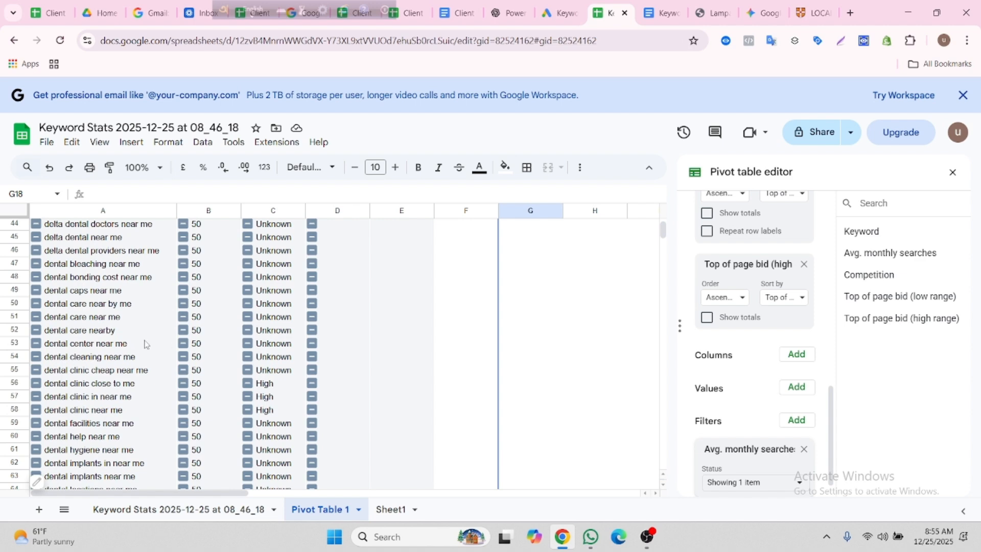
Go over the keywords with 50 average monthly searches again from the start of the pivot table.
scroll(143, 337, up, 14)
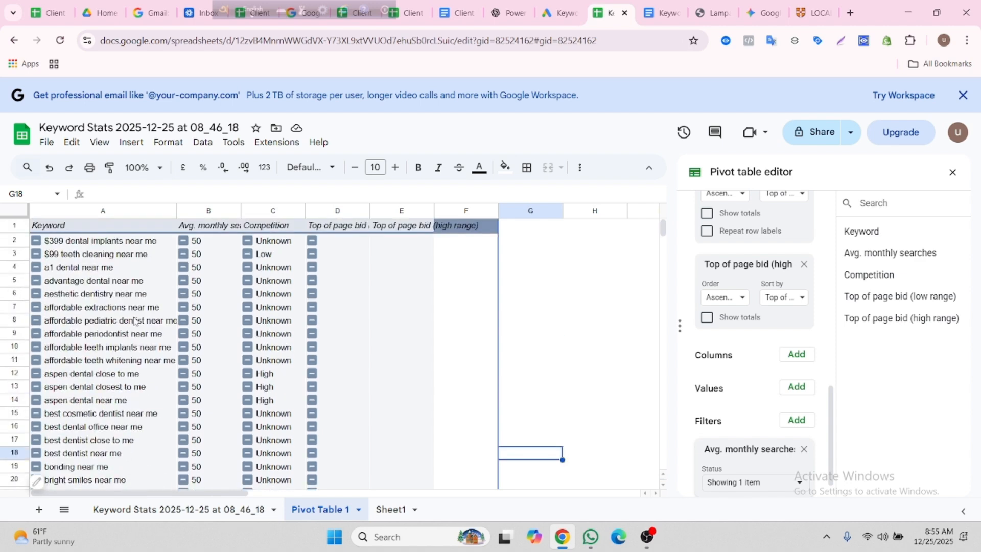
click(100, 283)
scroll(119, 311, down, 3)
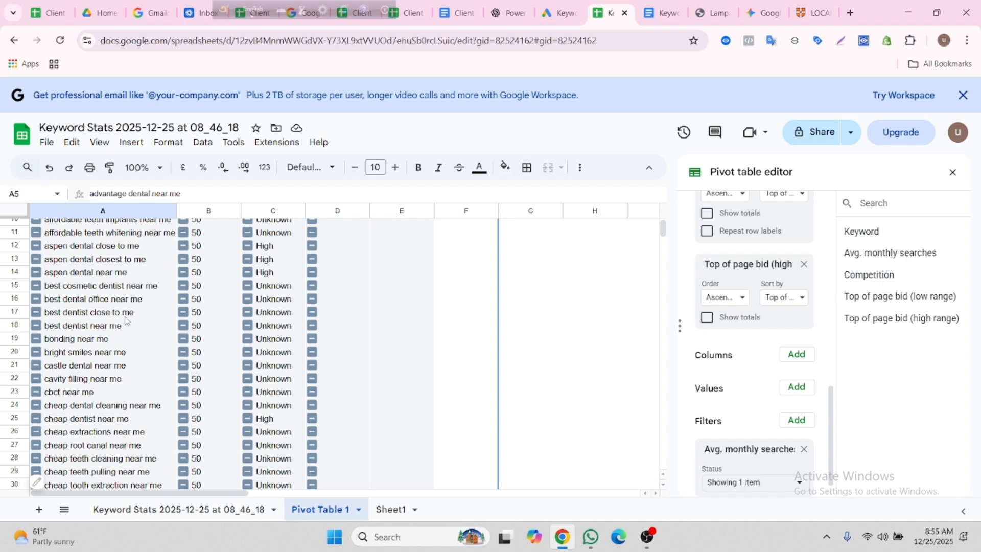
scroll(127, 320, down, 15)
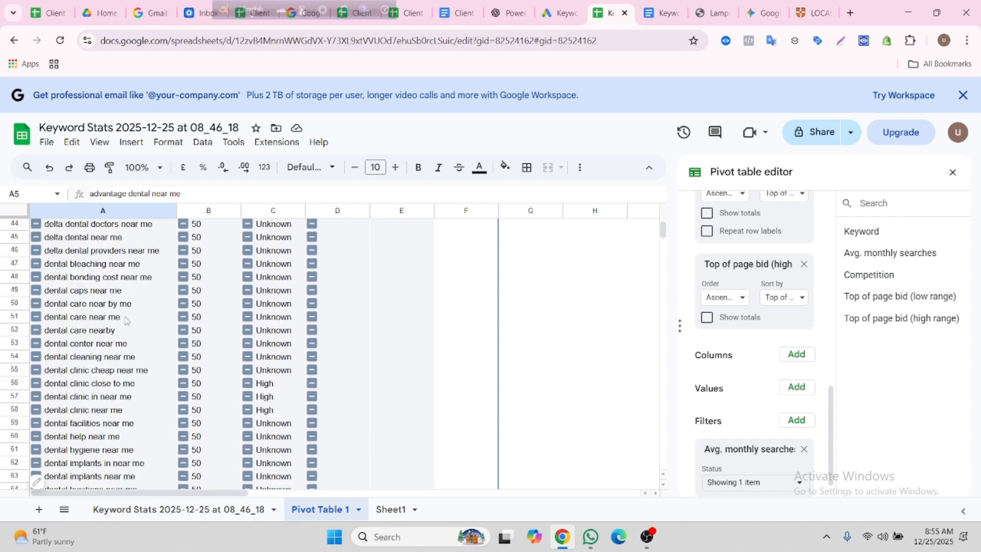
scroll(127, 320, up, 6)
scroll(126, 321, up, 8)
scroll(158, 387, down, 3)
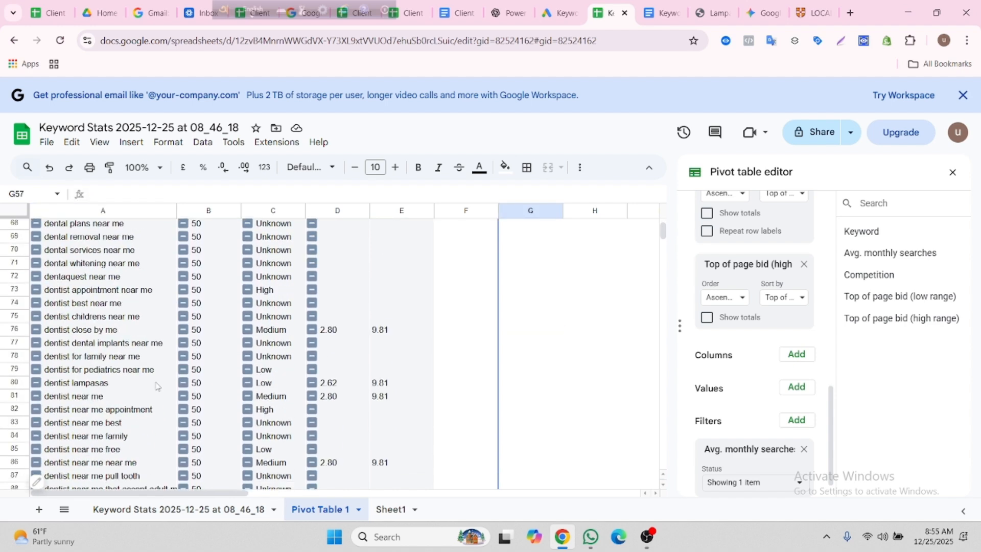
Add a Competition filter to the pivot table that keeps High, Low and Medium and excludes Unknown.
click(746, 483)
click(594, 396)
click(797, 396)
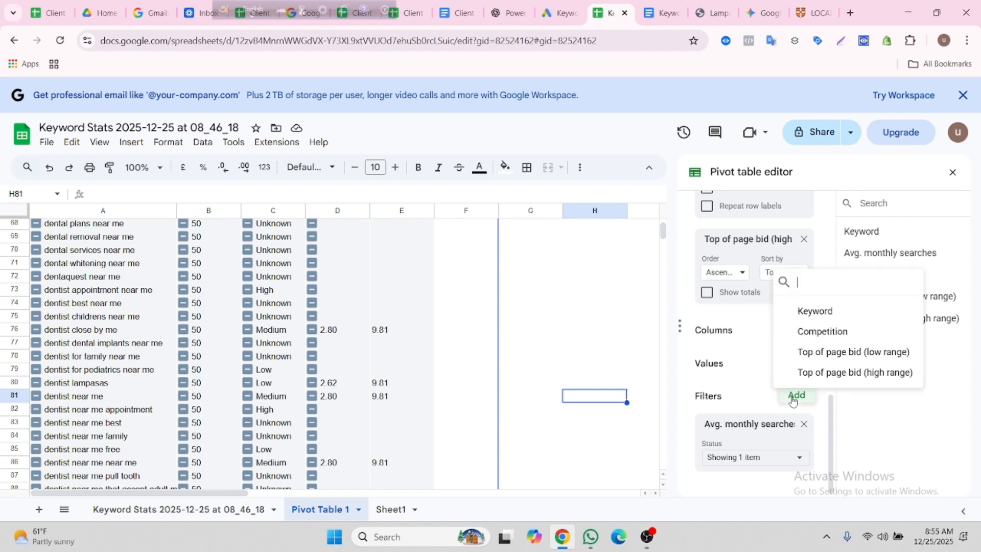
click(824, 332)
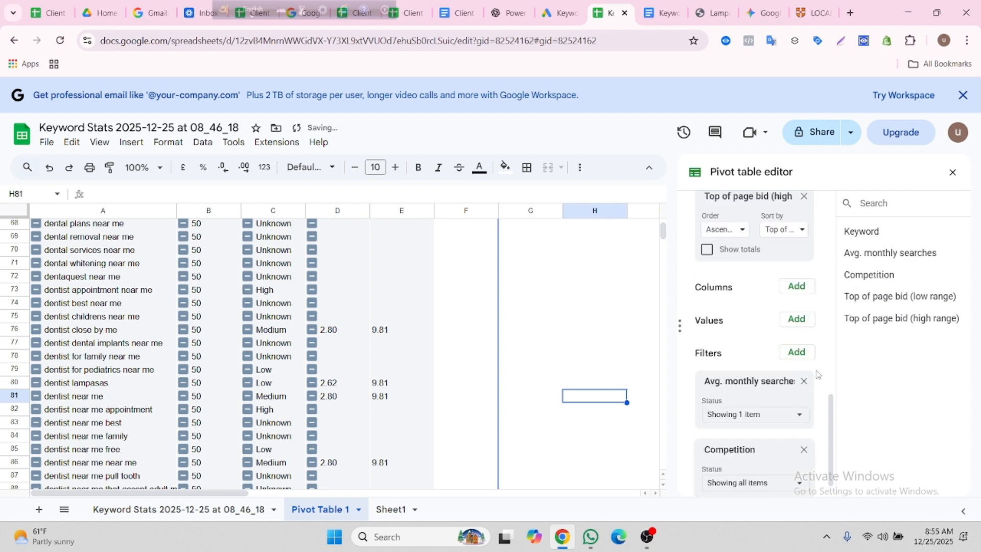
click(753, 459)
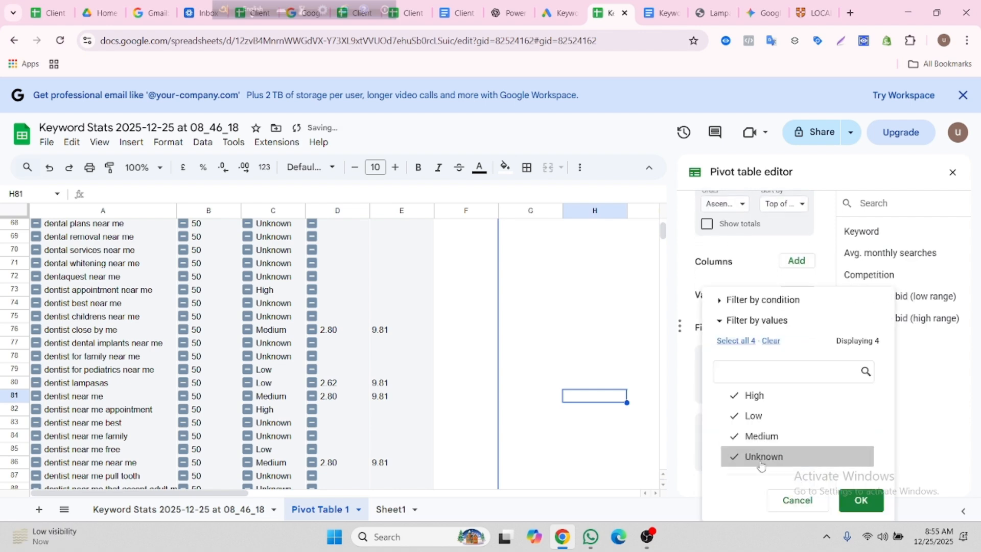
click(750, 457)
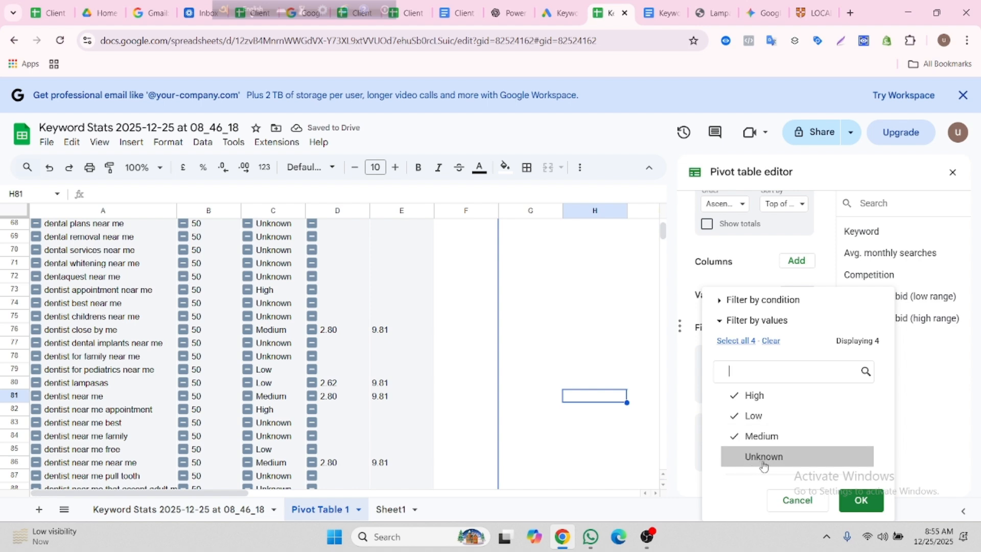
click(861, 499)
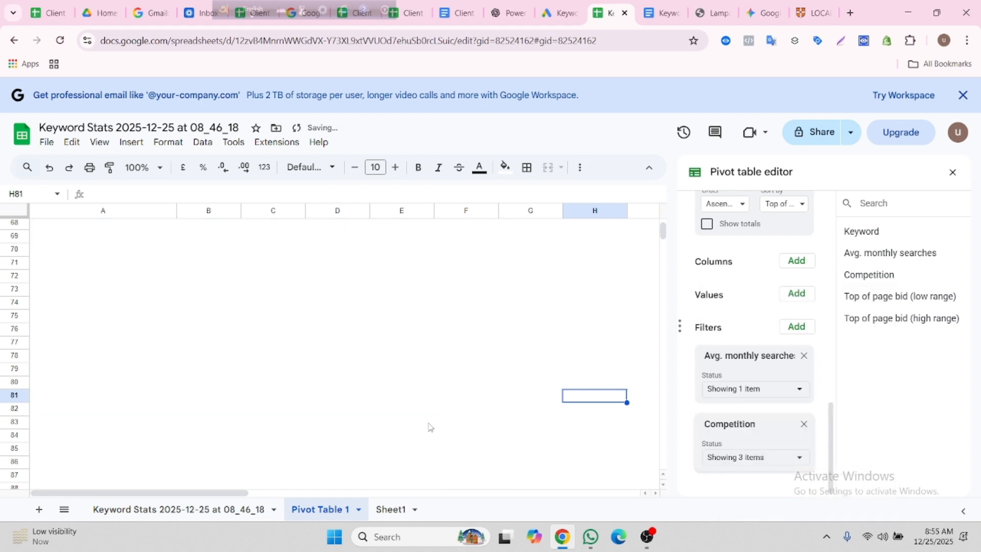
Review the keywords with known competition in the filtered pivot table, including their competition levels and page bids.
scroll(286, 370, up, 7)
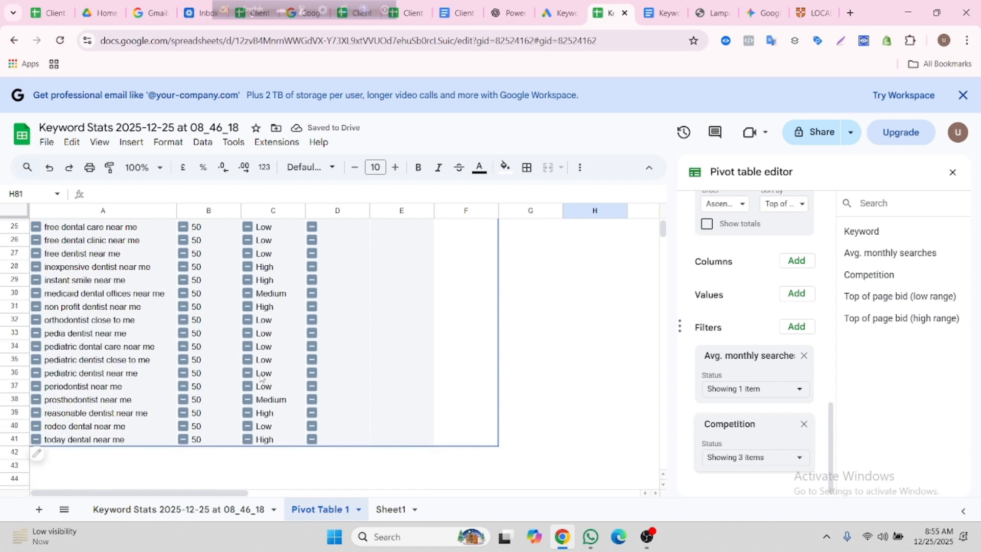
scroll(297, 366, down, 3)
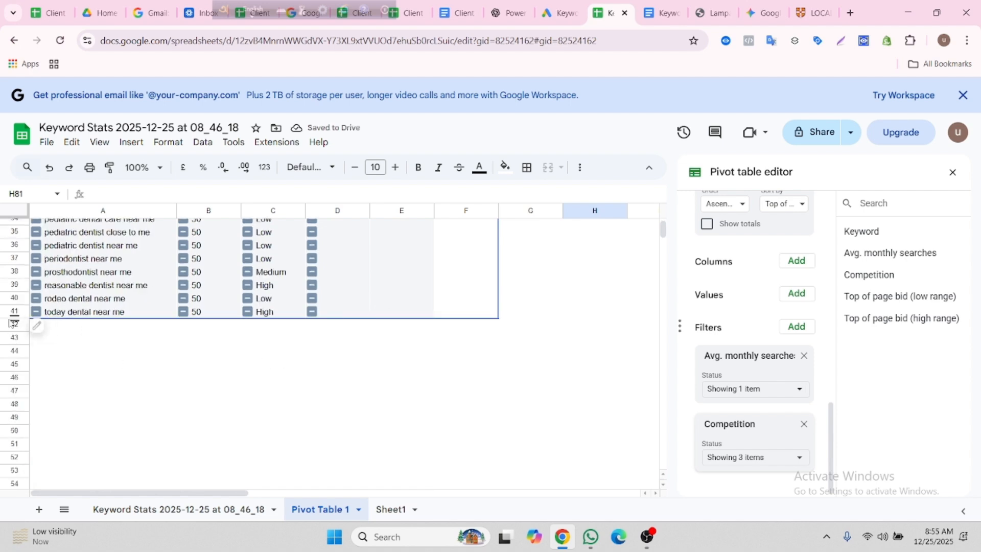
scroll(153, 353, up, 9)
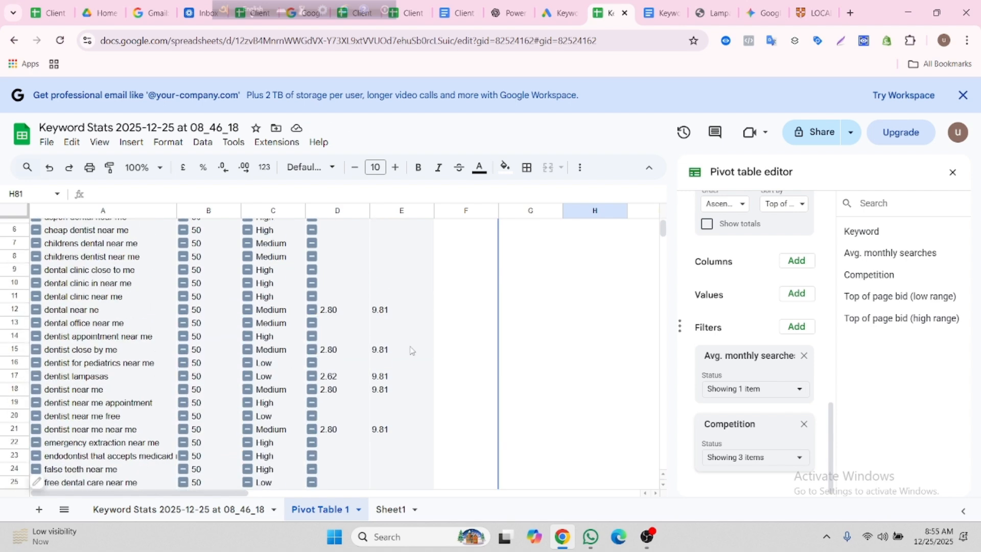
click(411, 350)
scroll(322, 330, up, 2)
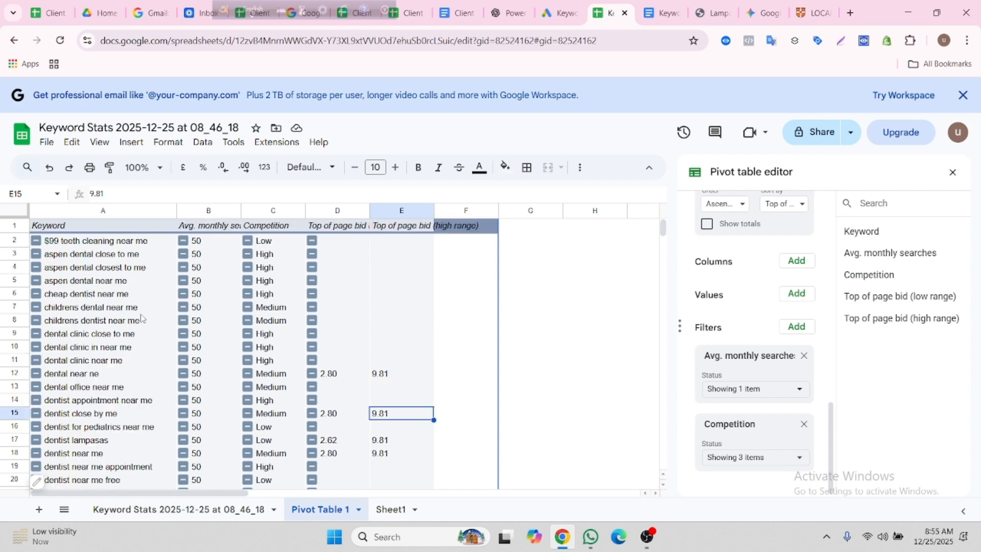
scroll(143, 334, down, 9)
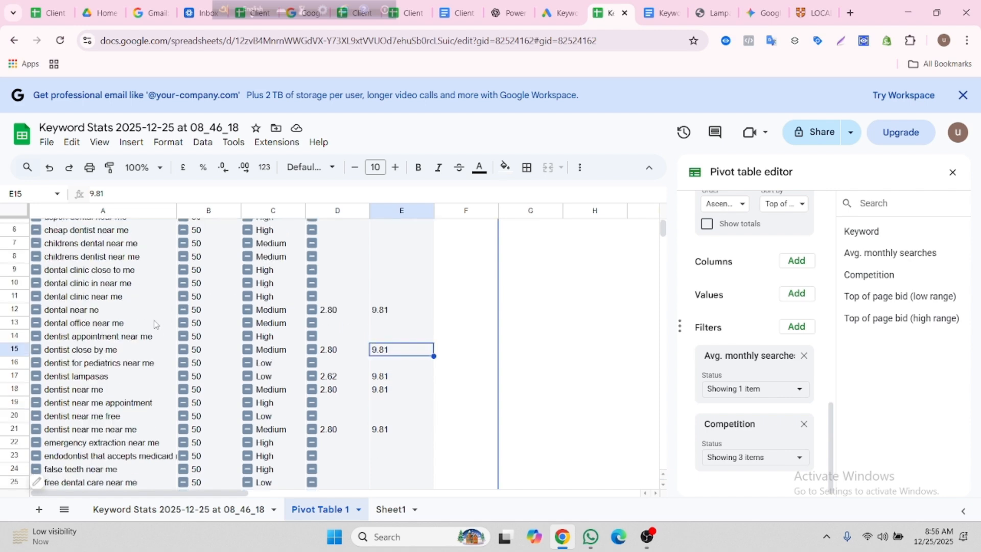
scroll(151, 341, up, 6)
scroll(152, 337, up, 3)
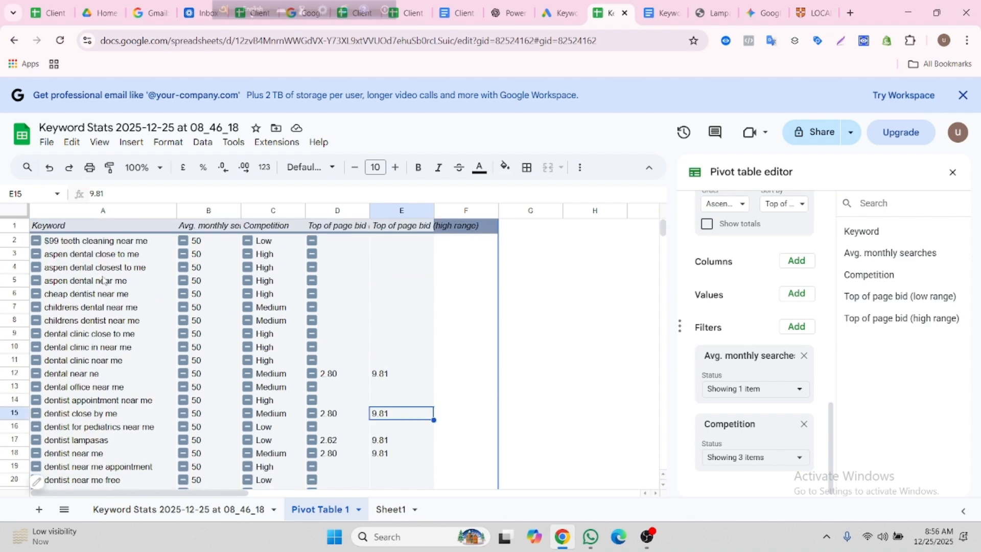
Check the keyword list for unsuitable terms, examining the free dental care and free dental clinic keywords.
click(103, 299)
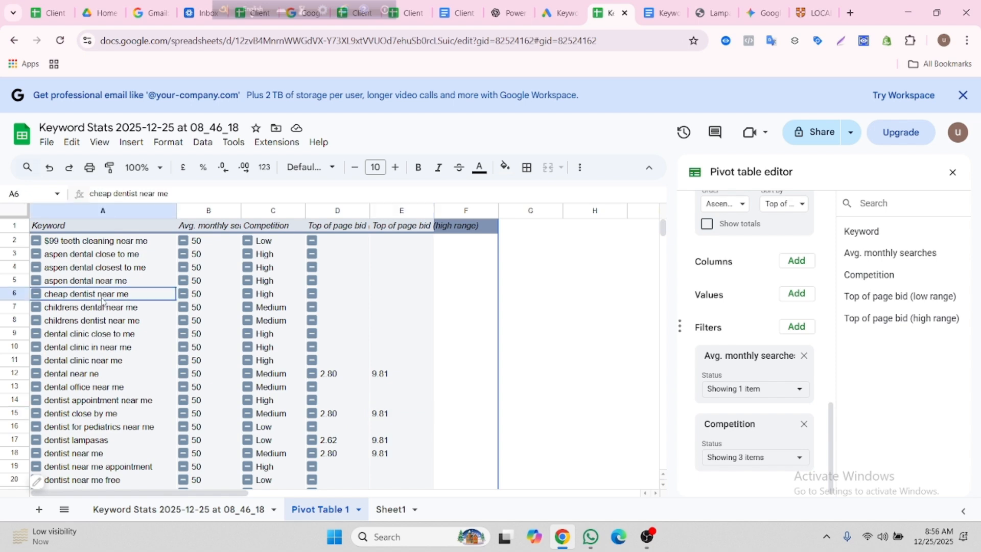
scroll(122, 306, down, 2)
scroll(122, 307, up, 2)
scroll(124, 307, down, 5)
scroll(123, 308, down, 5)
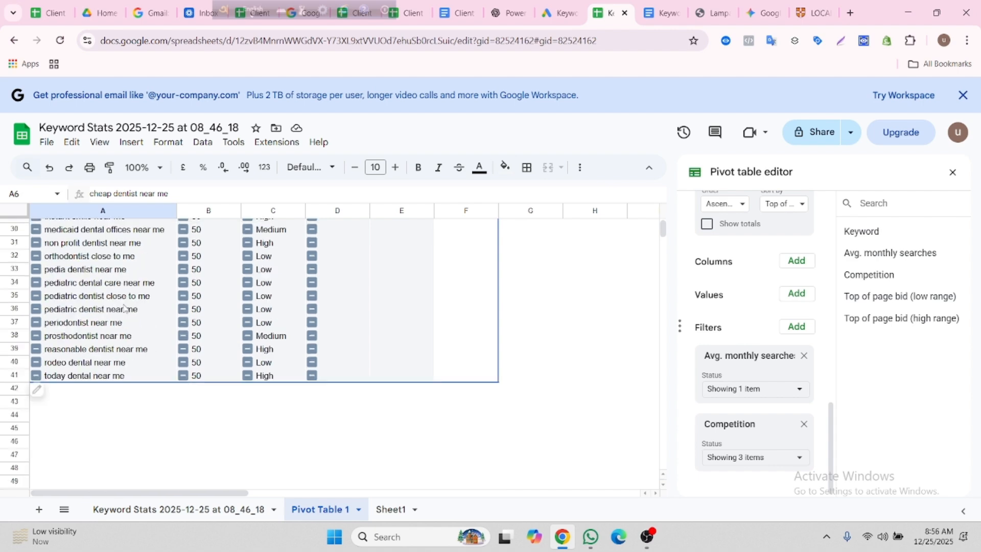
scroll(123, 308, up, 3)
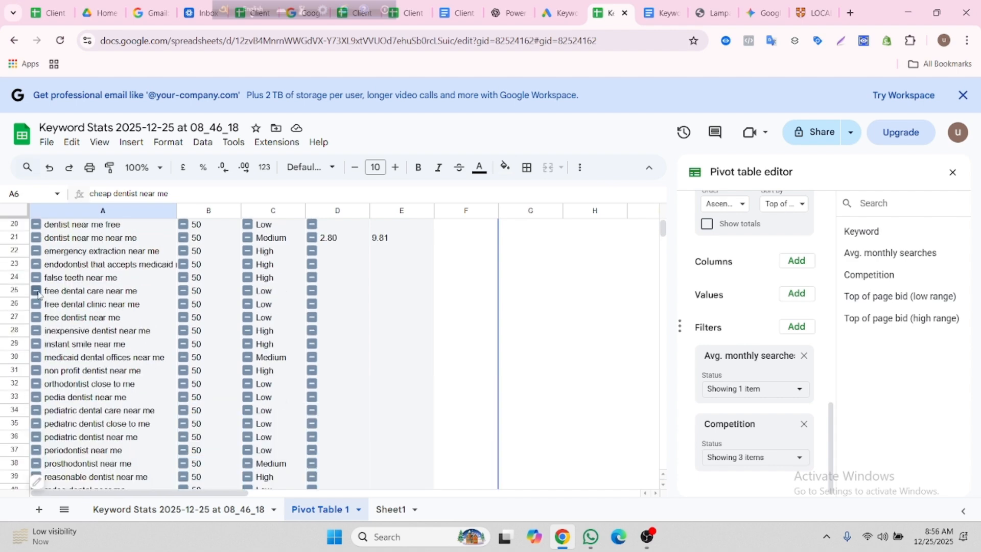
click(57, 295)
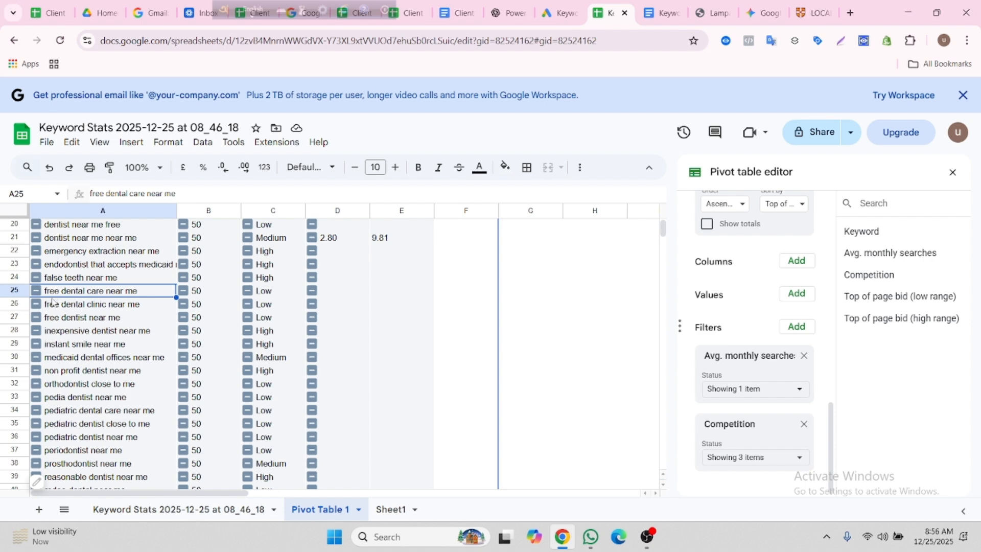
click(60, 305)
click(71, 293)
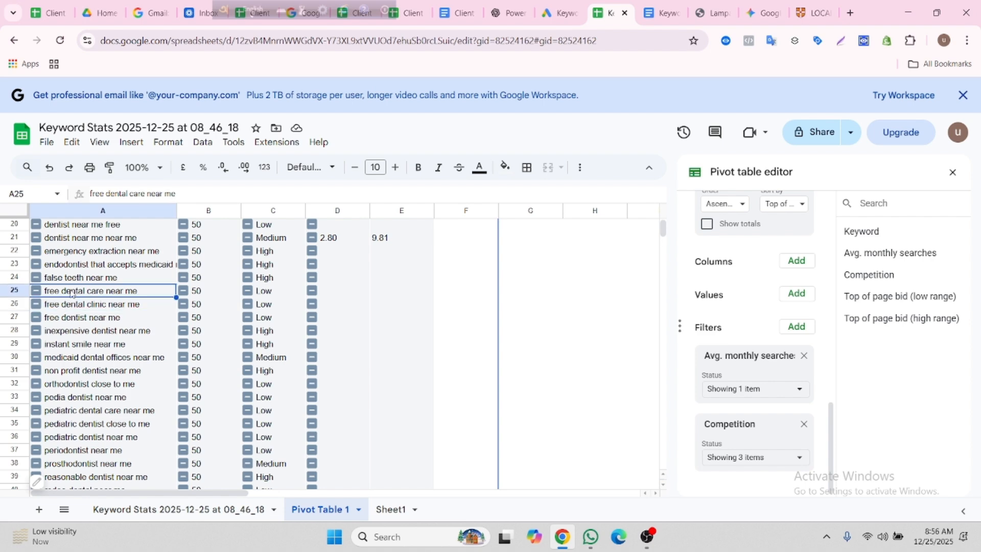
click(100, 309)
click(76, 295)
Add a Keyword filter to the pivot table with the condition Text does not contain "free".
click(796, 328)
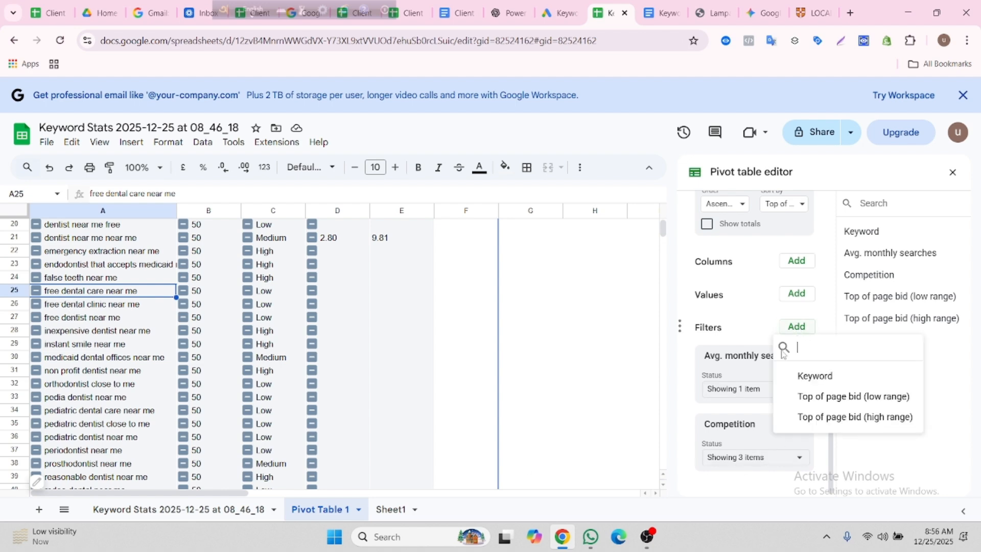
click(816, 381)
scroll(758, 457, down, 1)
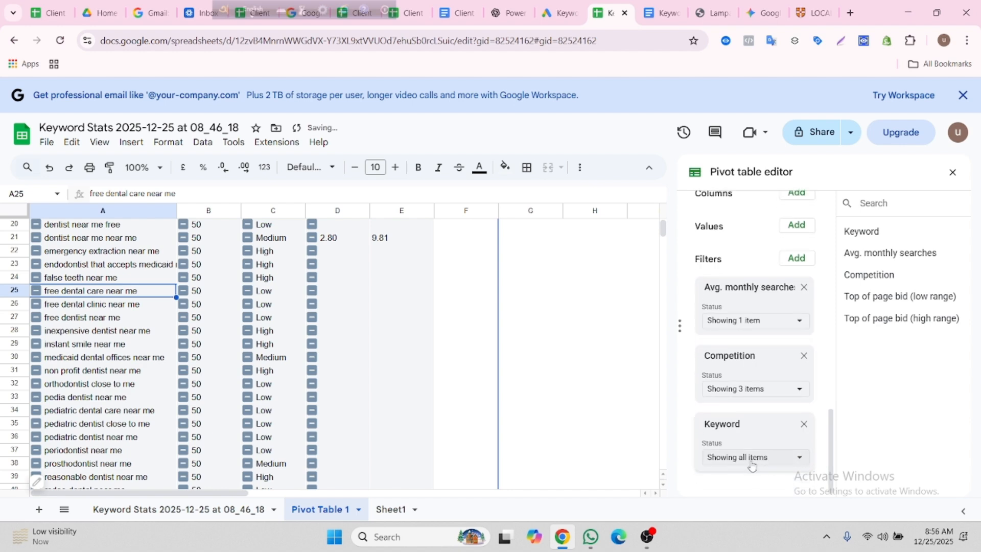
click(751, 463)
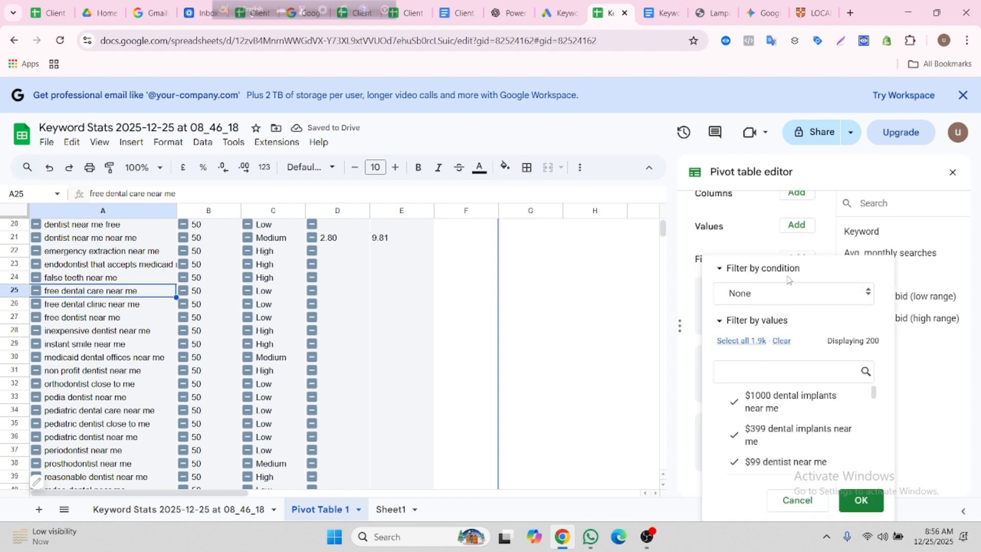
click(767, 296)
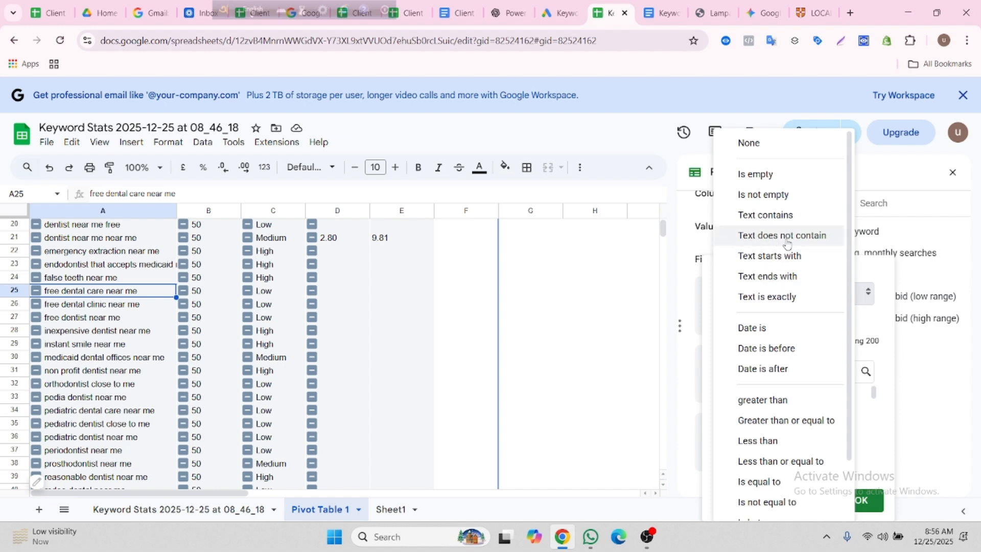
click(785, 238)
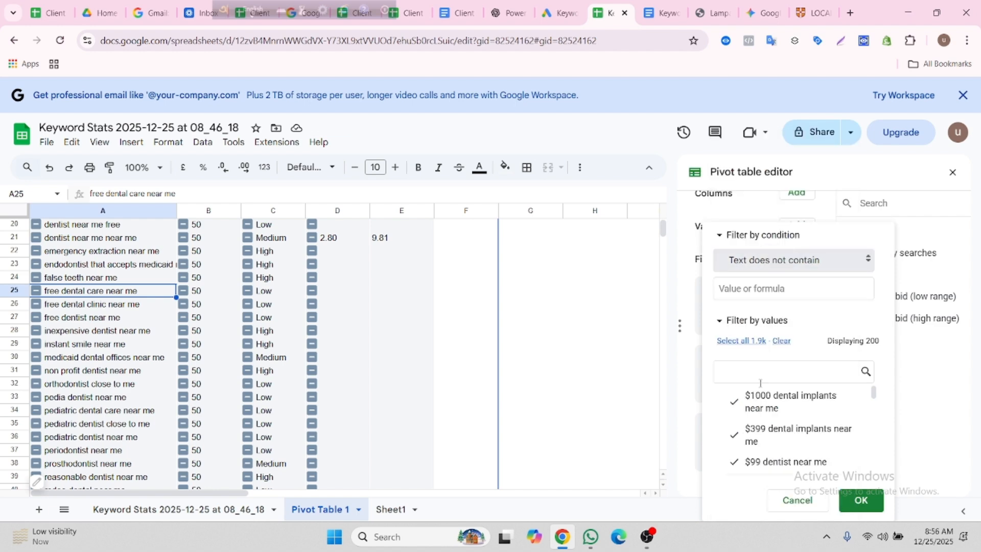
click(741, 286)
text(free)
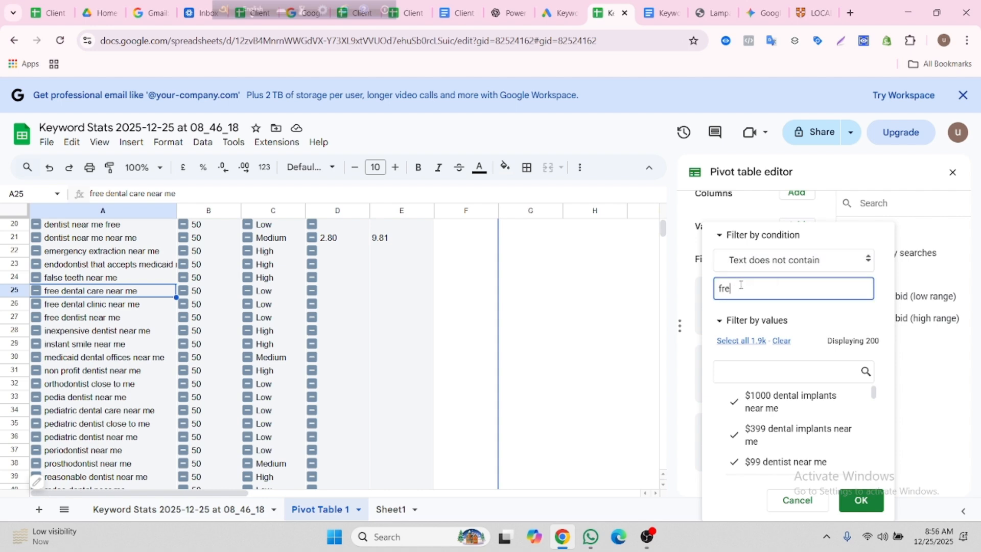
click(862, 502)
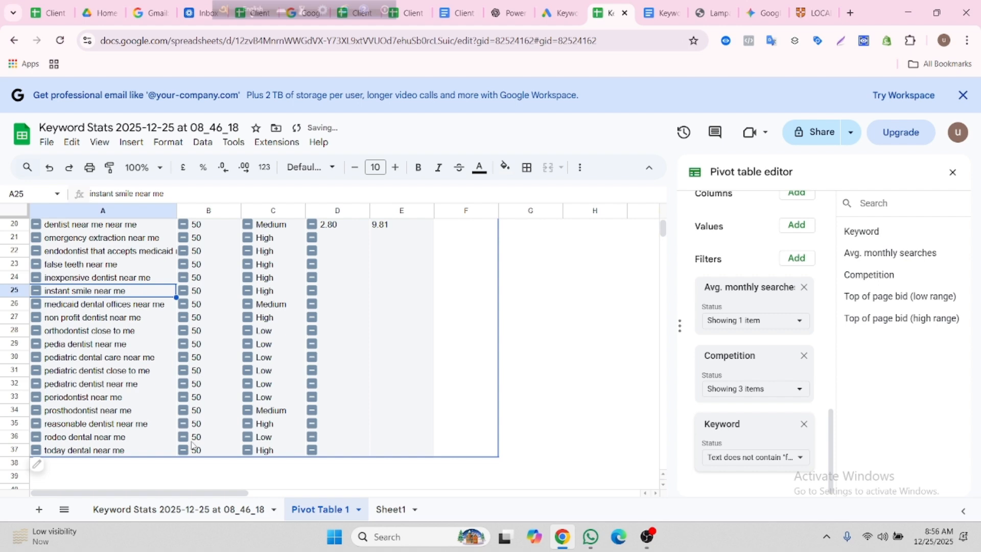
Check the remaining keywords and copy the whole filtered pivot table with its headers, range A1:E37.
scroll(204, 408, down, 3)
scroll(204, 408, up, 3)
scroll(204, 409, down, 2)
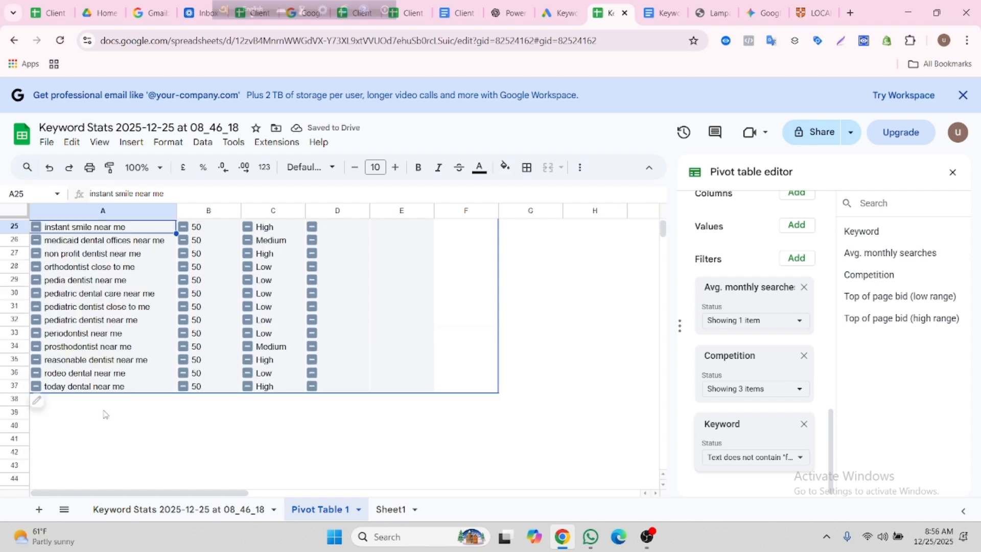
click(214, 411)
scroll(255, 393, up, 8)
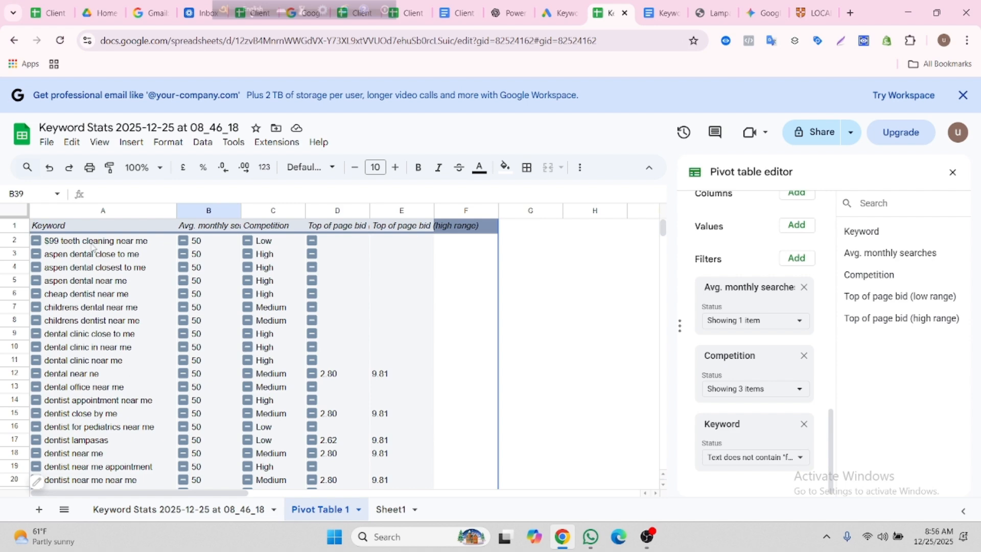
click(112, 228)
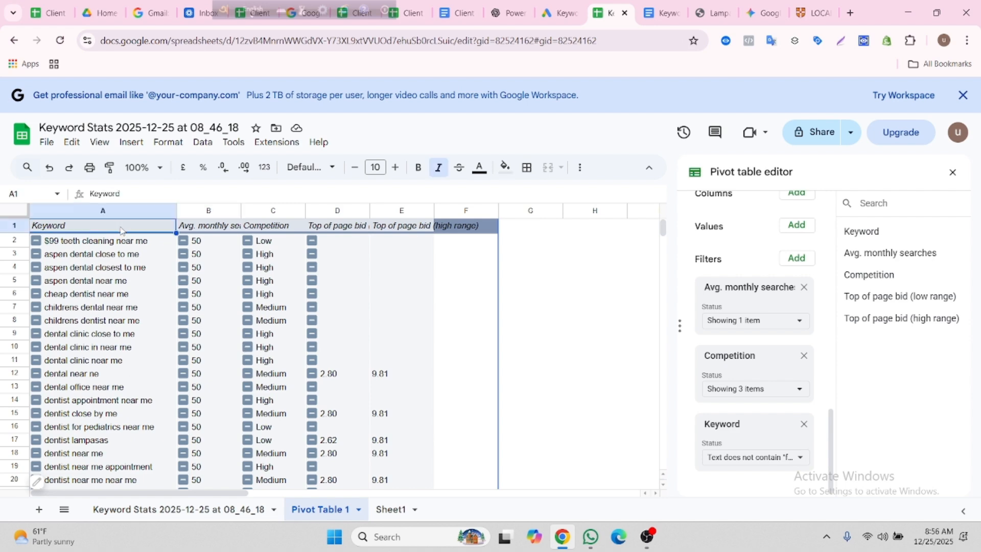
drag(121, 231, 407, 355)
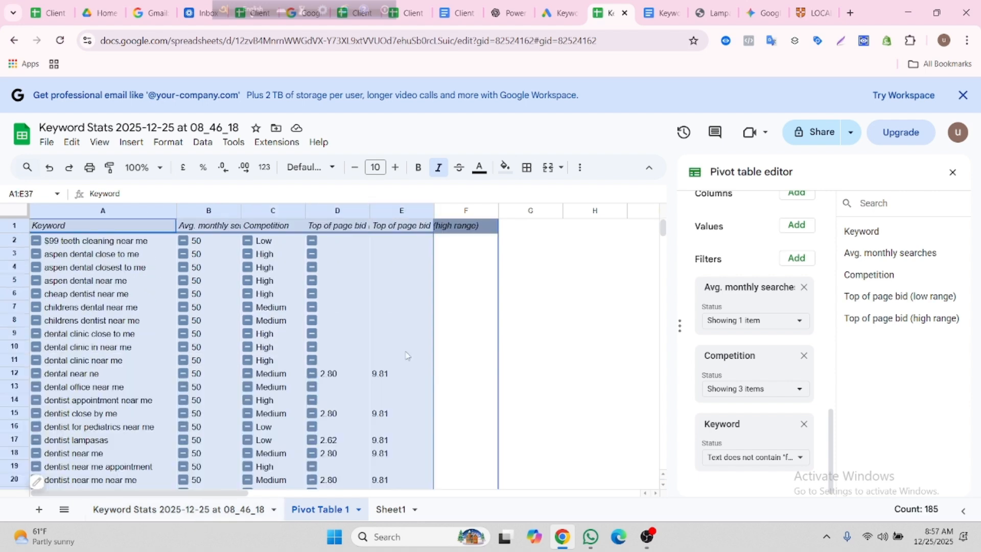
right_click(361, 302)
click(400, 273)
Paste the copied keyword data as values only into Sheet1 starting at cell A1.
click(387, 511)
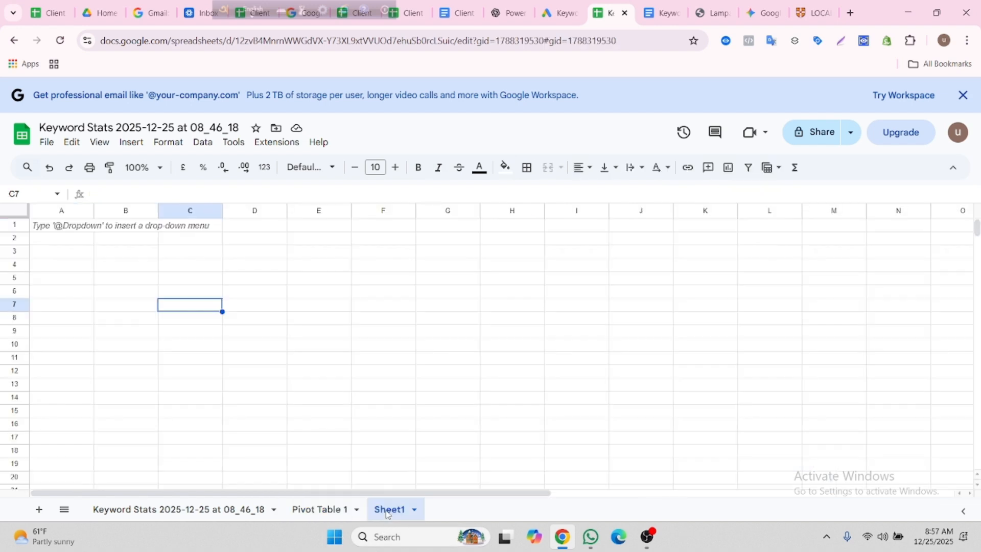
click(58, 231)
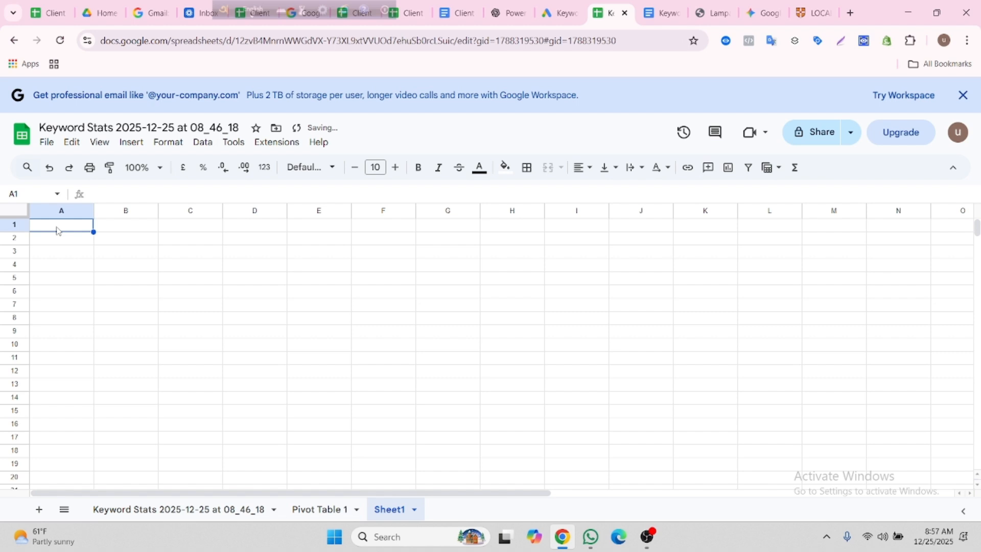
right_click(58, 231)
mouse_move(195, 209)
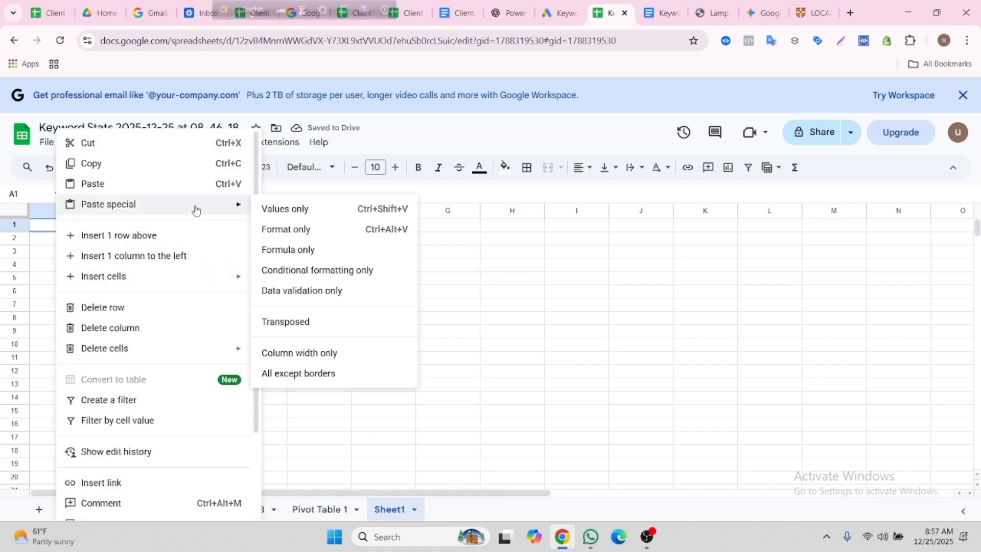
click(289, 209)
click(409, 304)
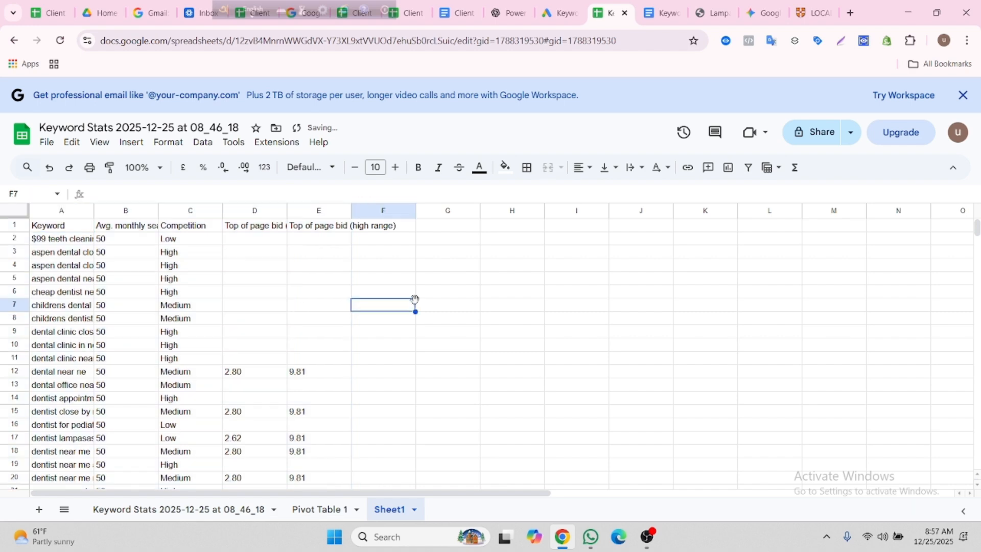
Widen the Keyword column to fit its text and wrap the header text in A1:E1.
scroll(352, 353, down, 6)
scroll(352, 355, up, 5)
scroll(351, 356, up, 2)
click(418, 332)
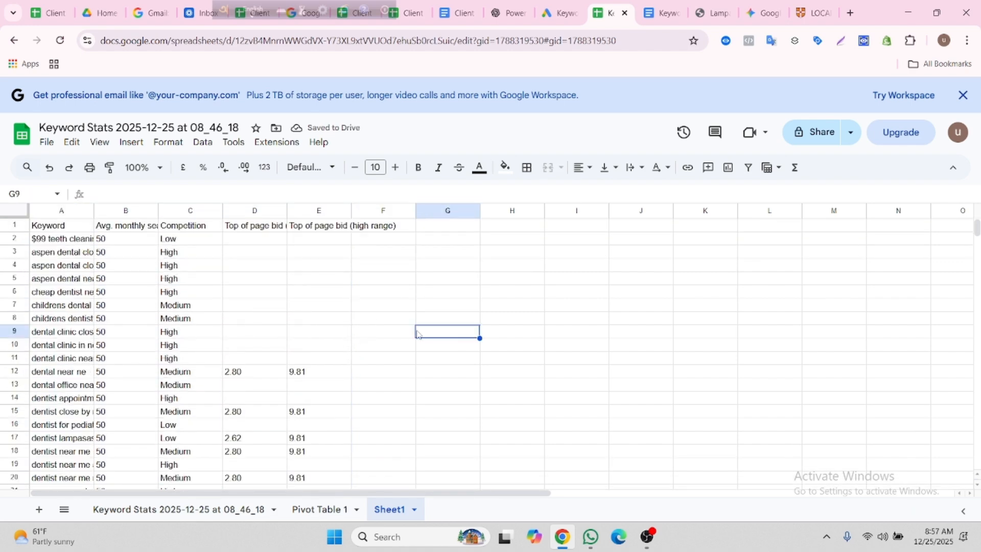
drag(94, 210, 385, 230)
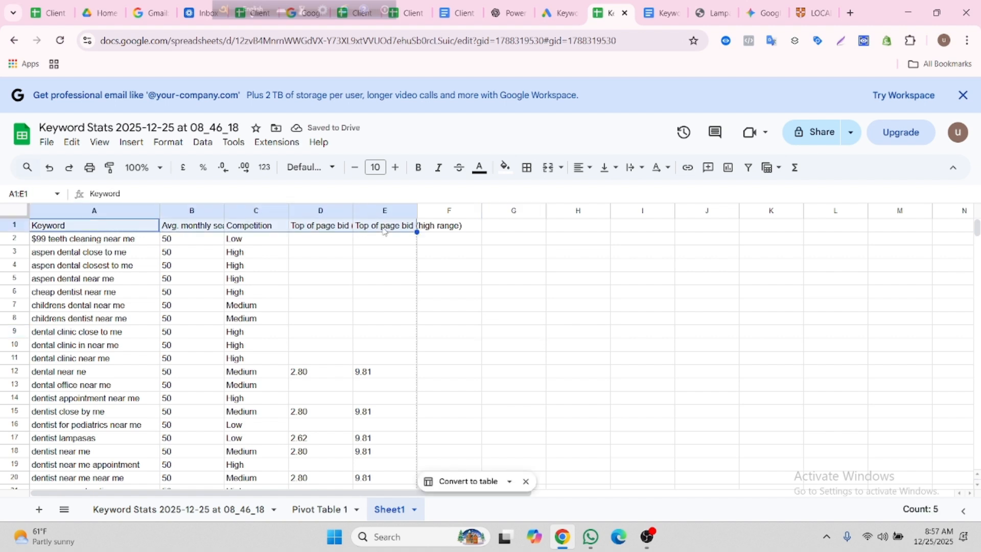
click(642, 173)
click(653, 192)
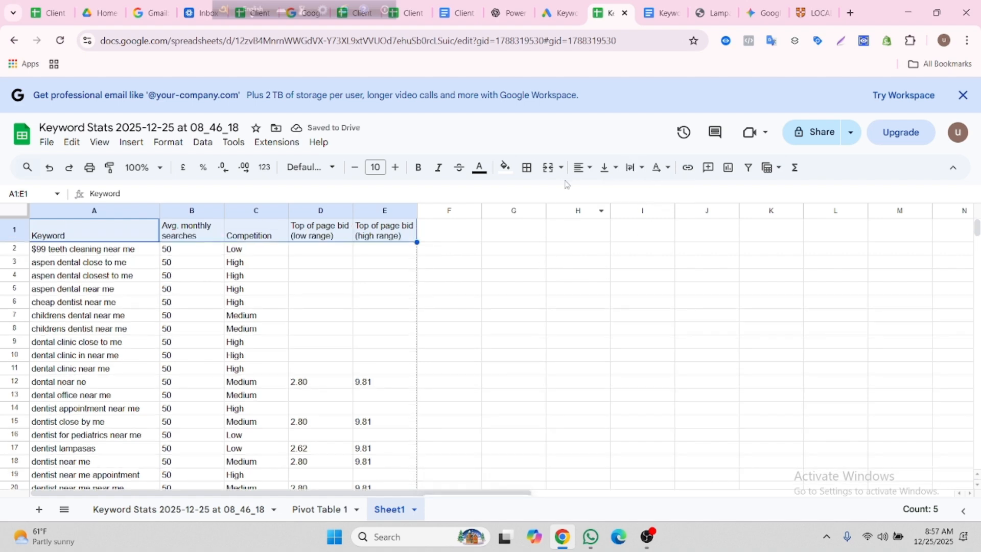
Centre the header cells A1:E1 horizontally and align them vertically to the middle.
click(583, 167)
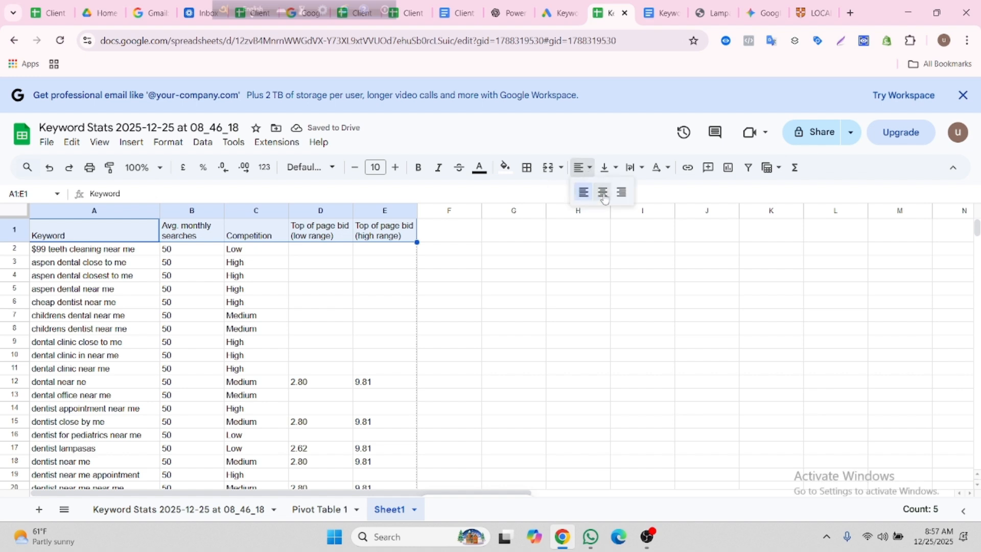
click(602, 193)
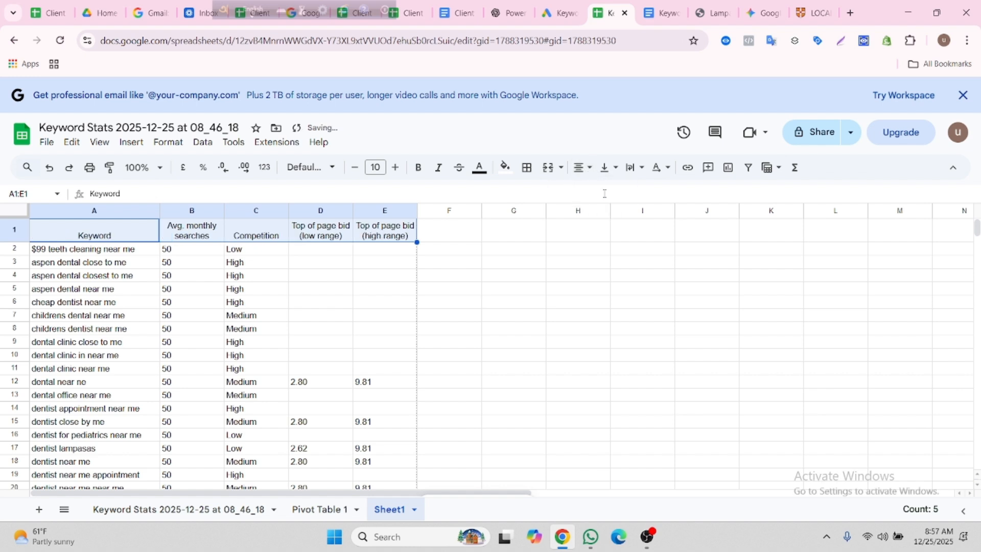
click(563, 169)
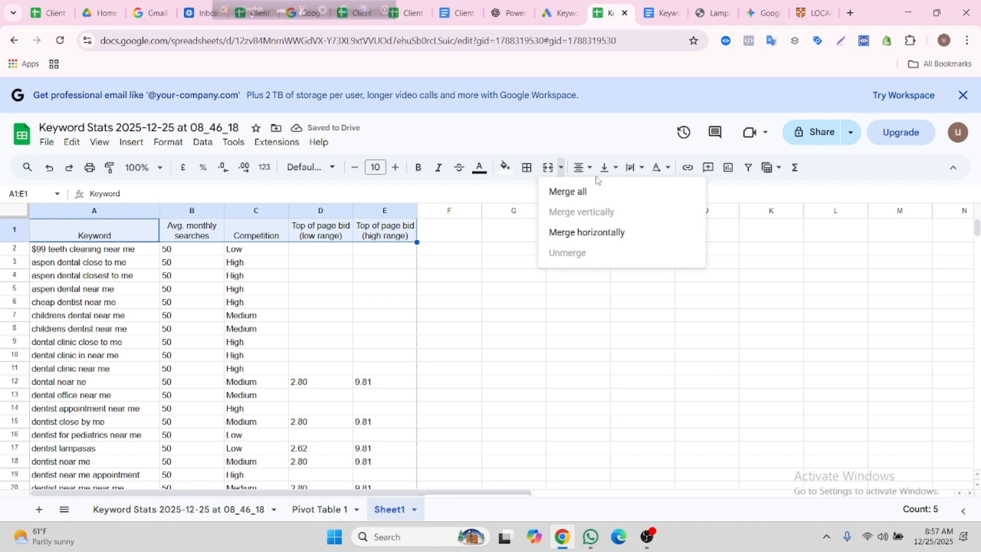
click(616, 170)
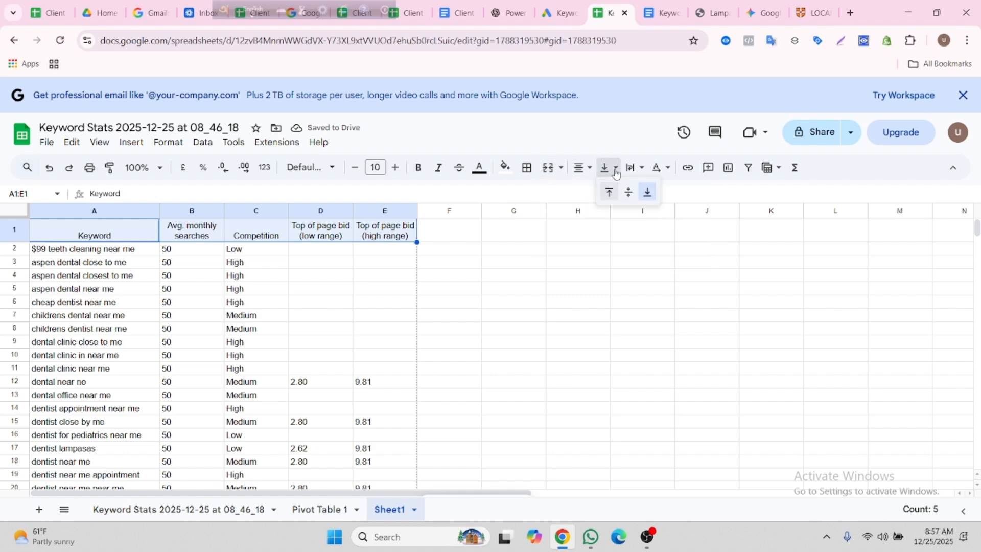
click(629, 192)
key(Down)
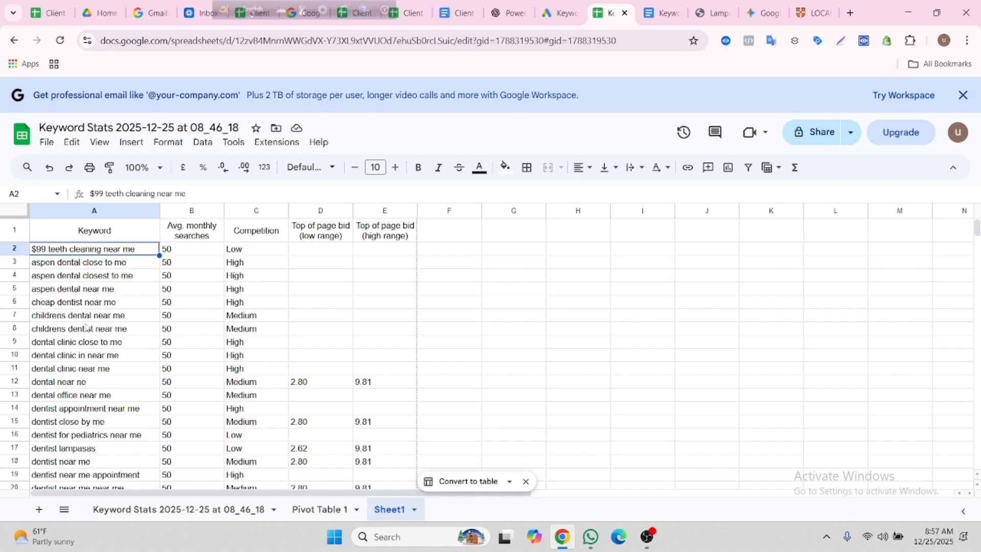
Read through the whole keyword list in Sheet1 to check which terms suit the dental clinic.
scroll(95, 302, down, 10)
scroll(96, 301, up, 10)
scroll(97, 312, down, 5)
scroll(69, 406, down, 3)
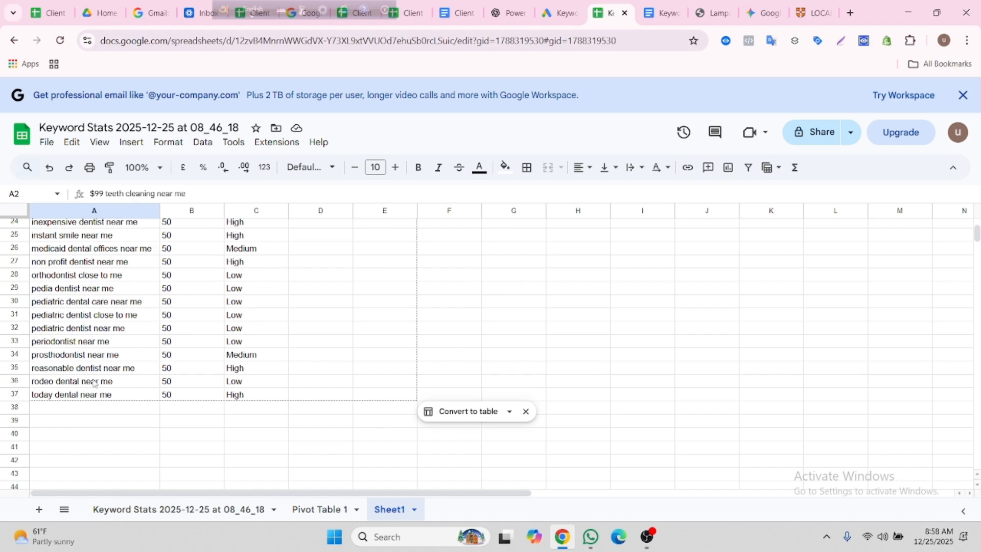
scroll(116, 363, up, 8)
click(69, 290)
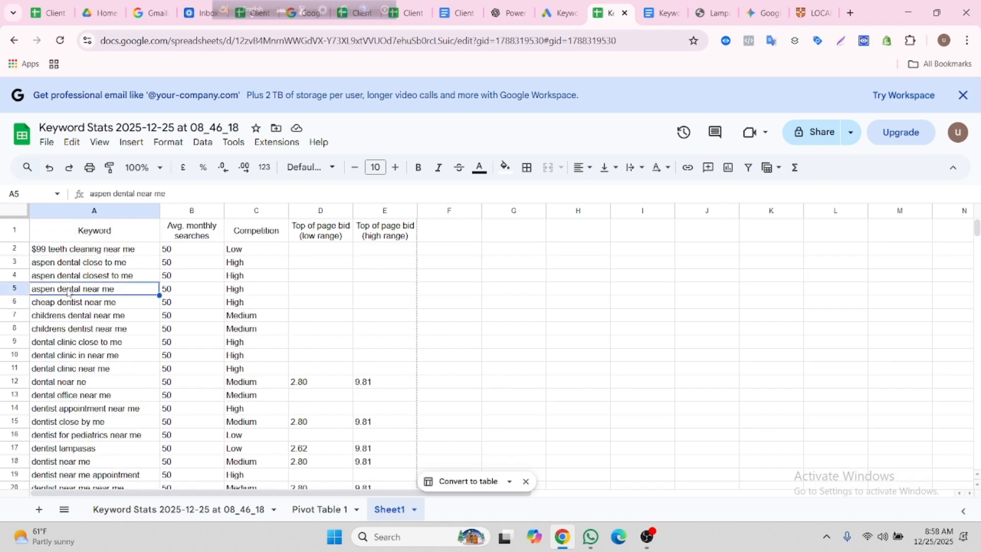
click(77, 279)
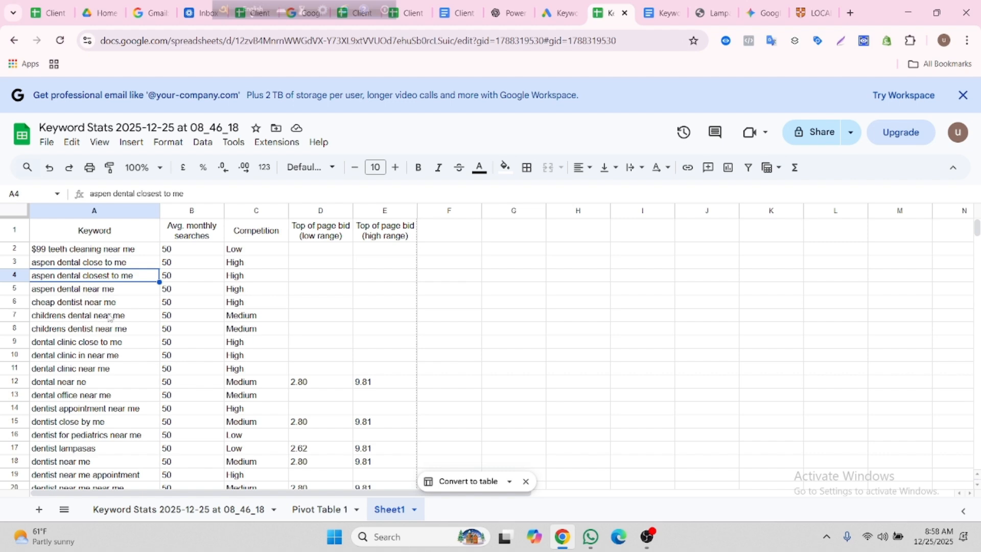
scroll(110, 317, down, 5)
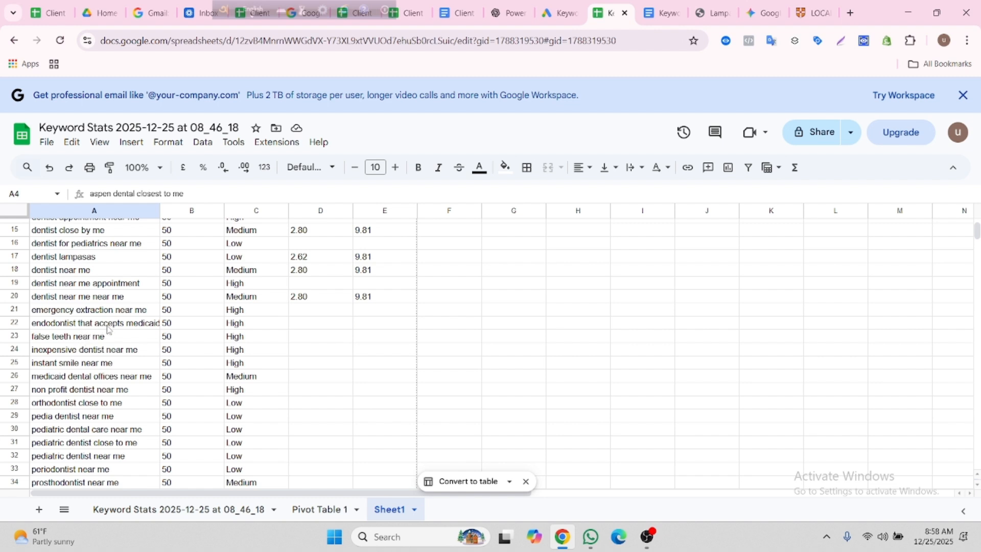
scroll(119, 317, up, 5)
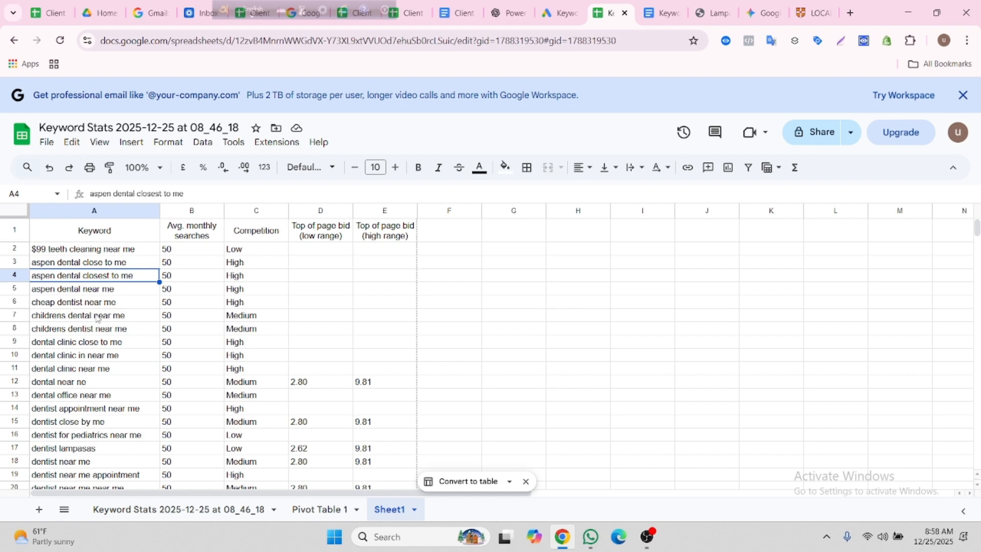
Examine the $99 teeth cleaning, aspen dental and cheap dentist keywords in rows 2 to 6.
click(94, 249)
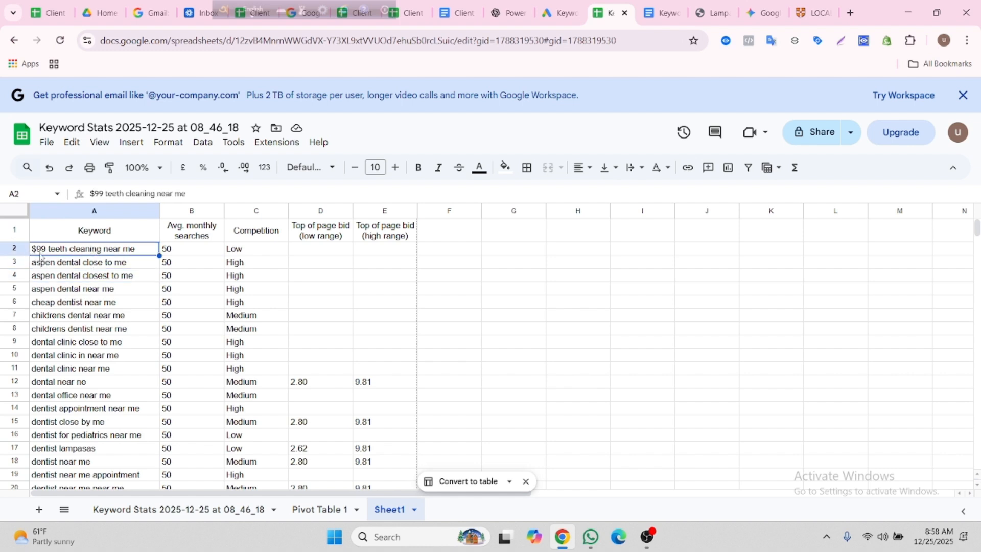
click(65, 265)
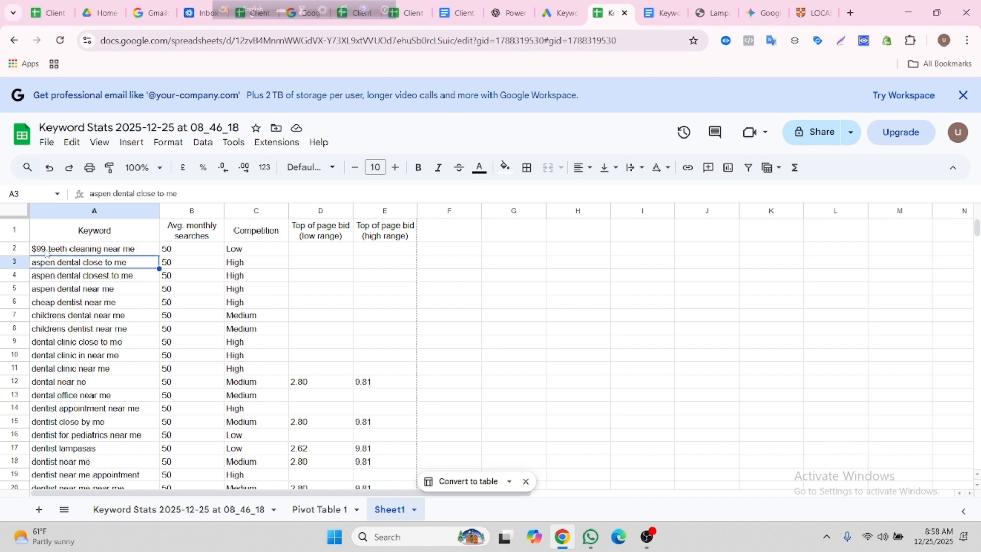
click(46, 251)
click(52, 266)
click(62, 277)
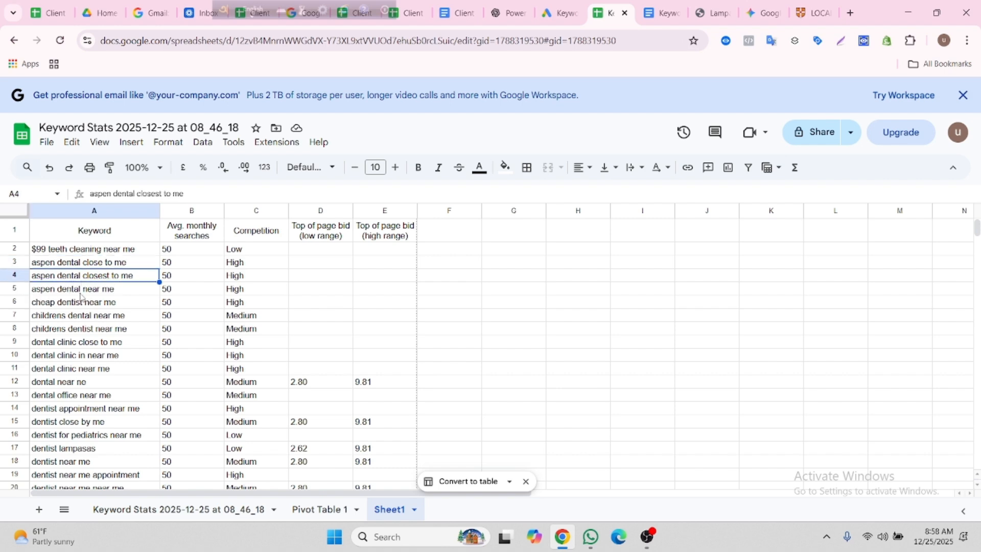
click(104, 292)
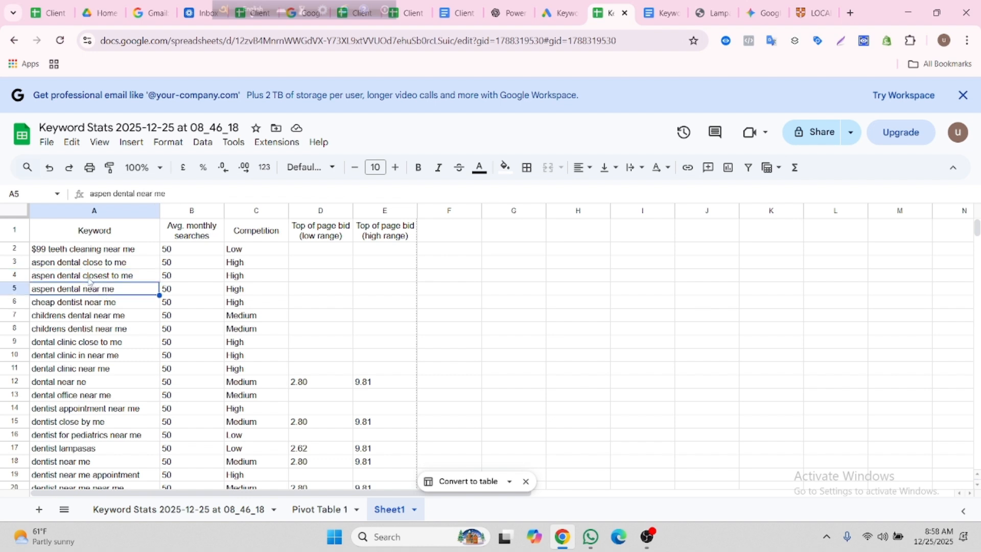
click(97, 279)
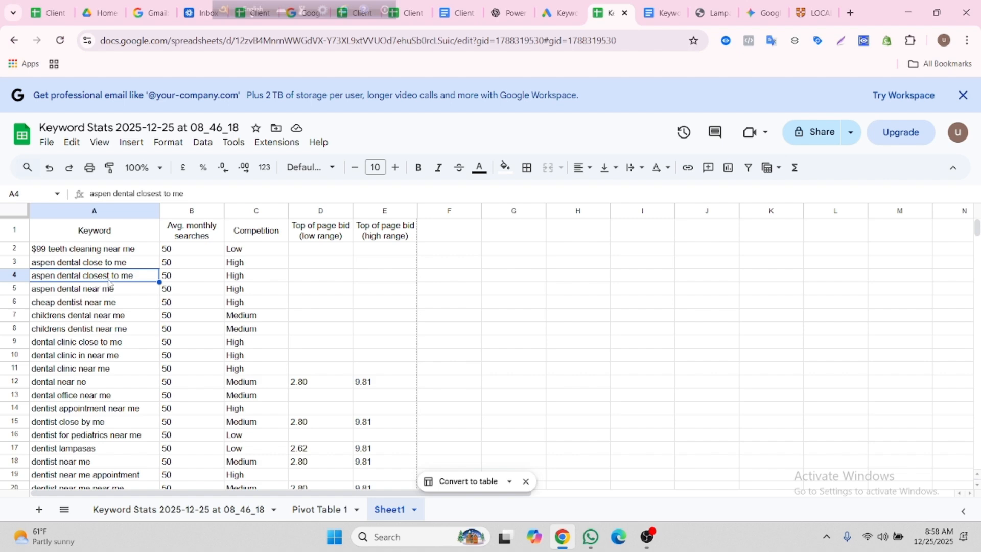
click(104, 291)
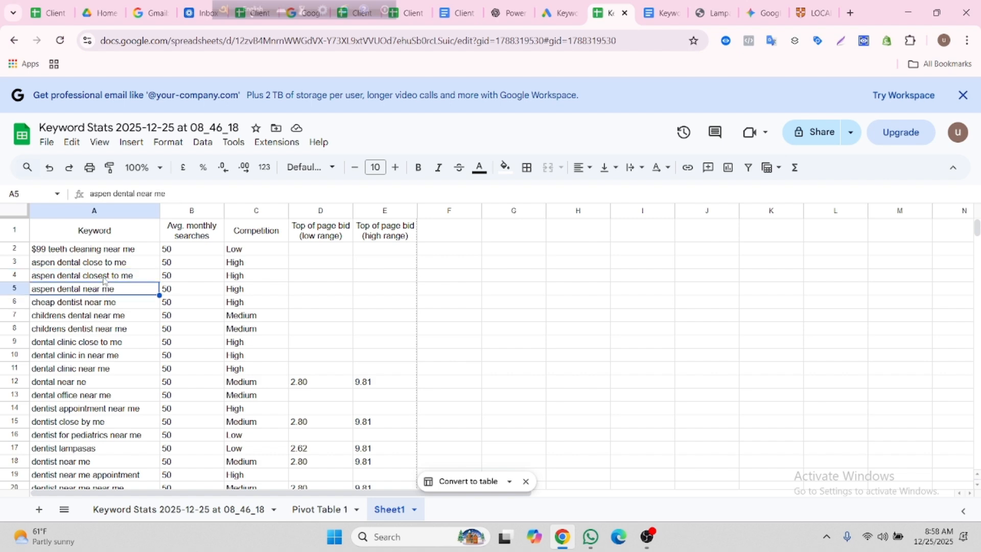
click(98, 279)
click(91, 305)
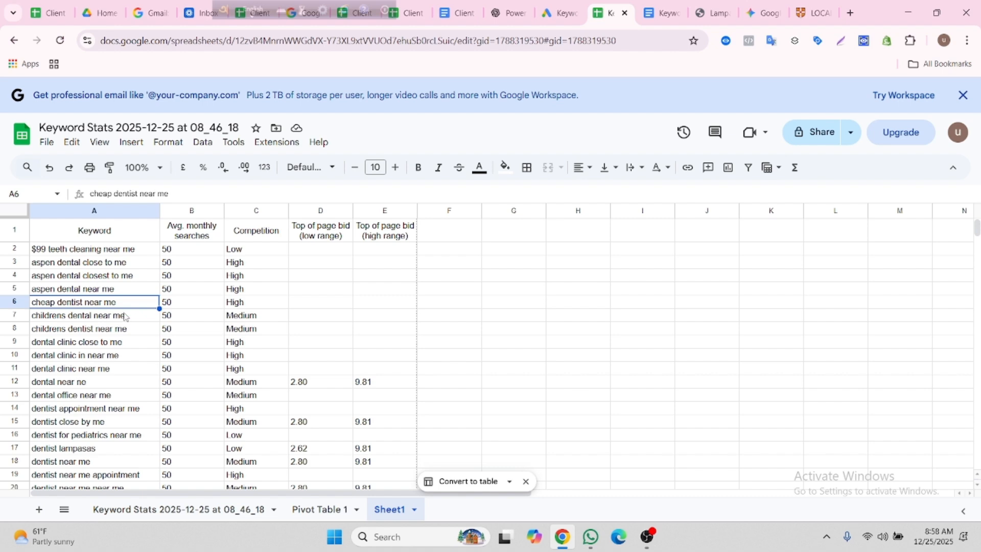
Delete row 13 containing the keyword "dental office near me".
scroll(125, 316, down, 2)
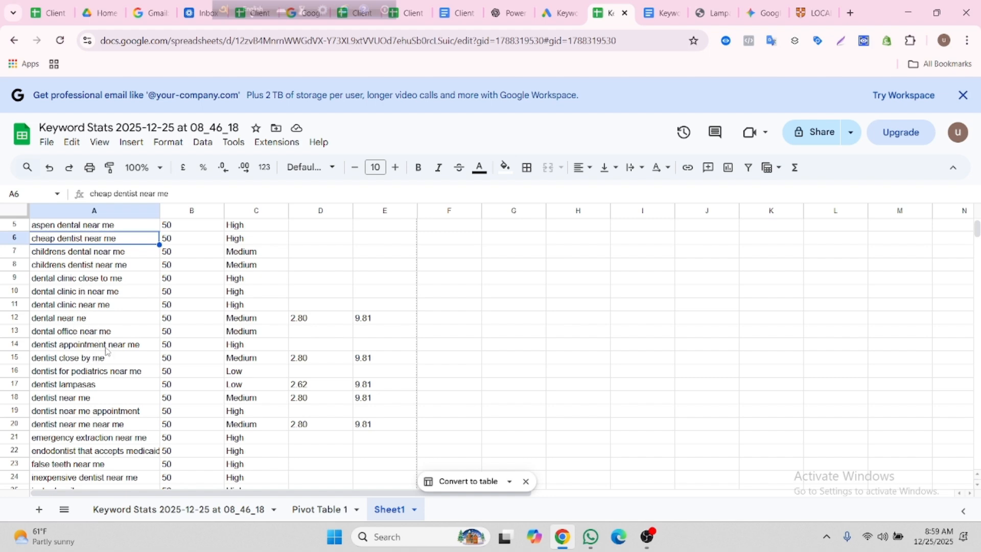
click(63, 334)
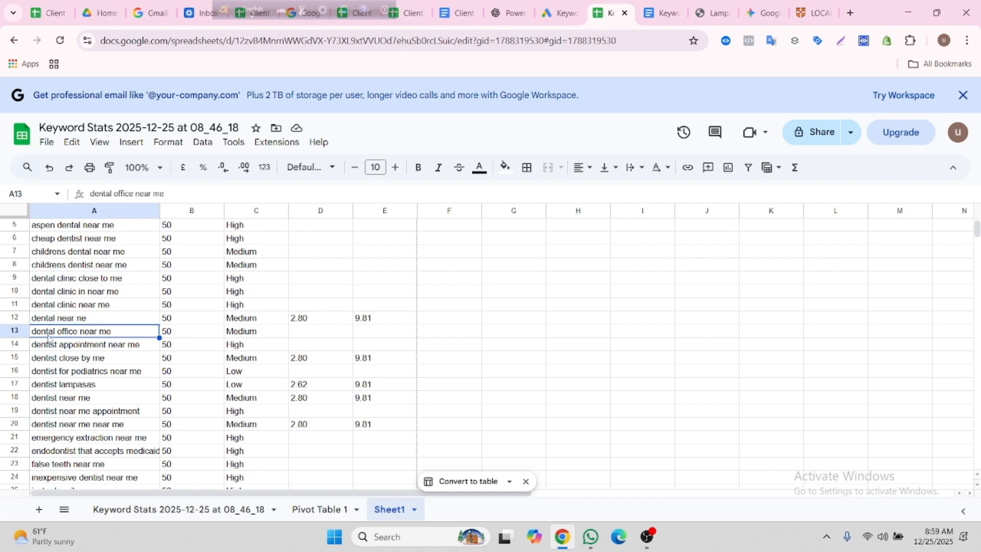
key(Down)
click(80, 333)
right_click(15, 333)
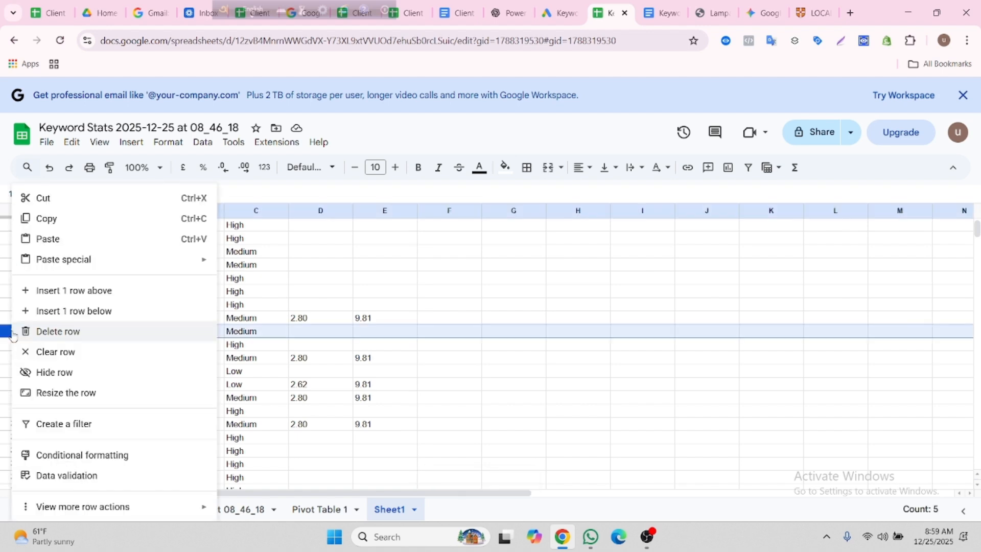
click(69, 333)
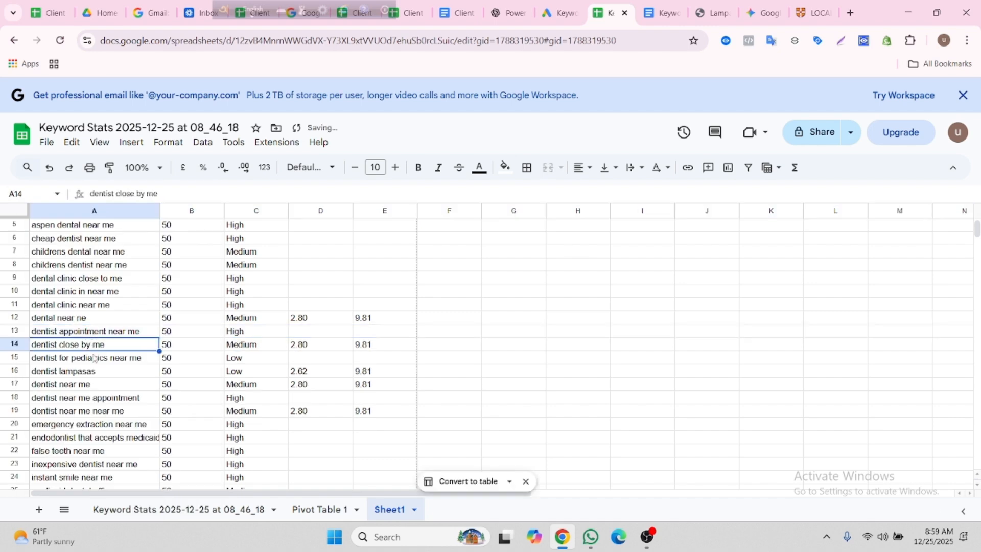
Review the remaining keywords in Sheet1 from the first row down to "today dental near me".
scroll(95, 363, down, 2)
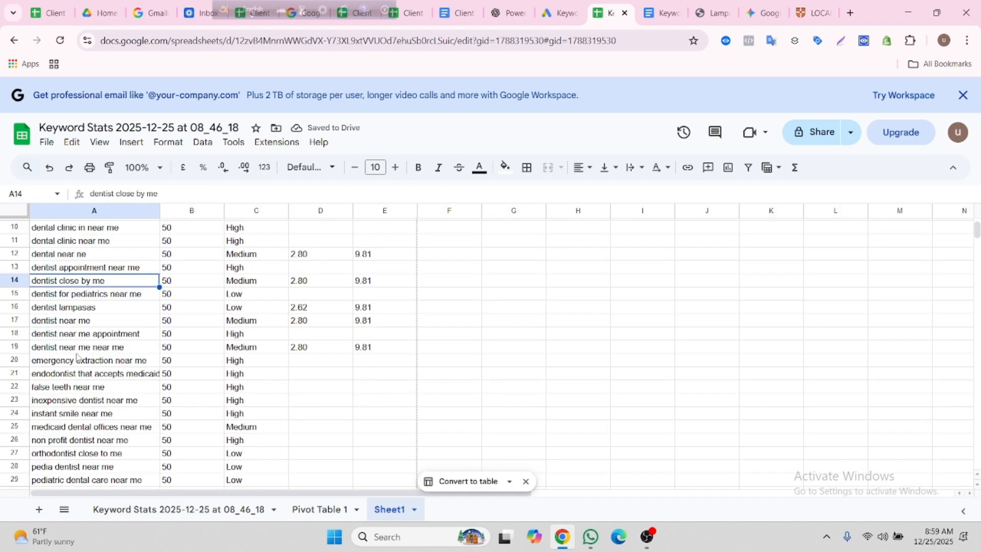
scroll(79, 357, down, 2)
scroll(96, 358, down, 2)
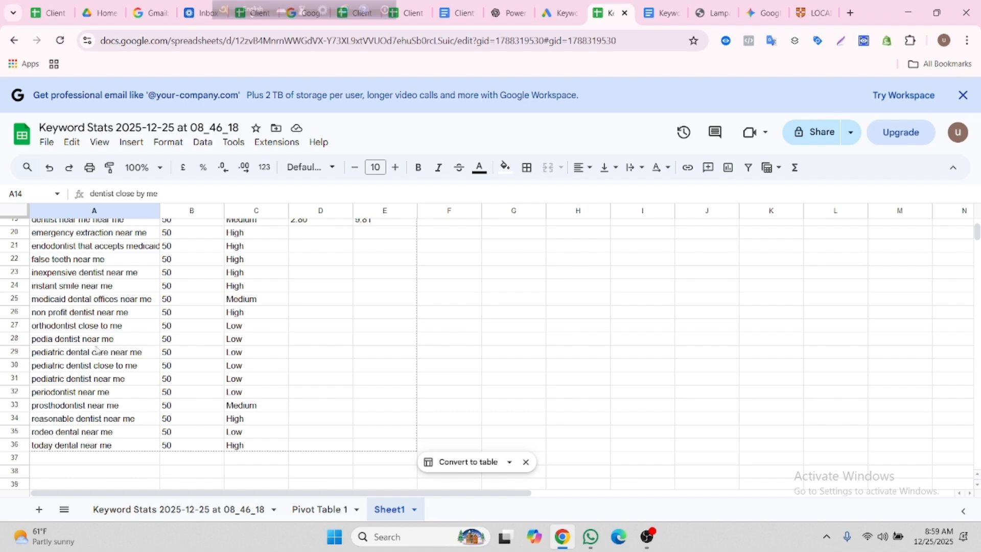
scroll(109, 361, down, 2)
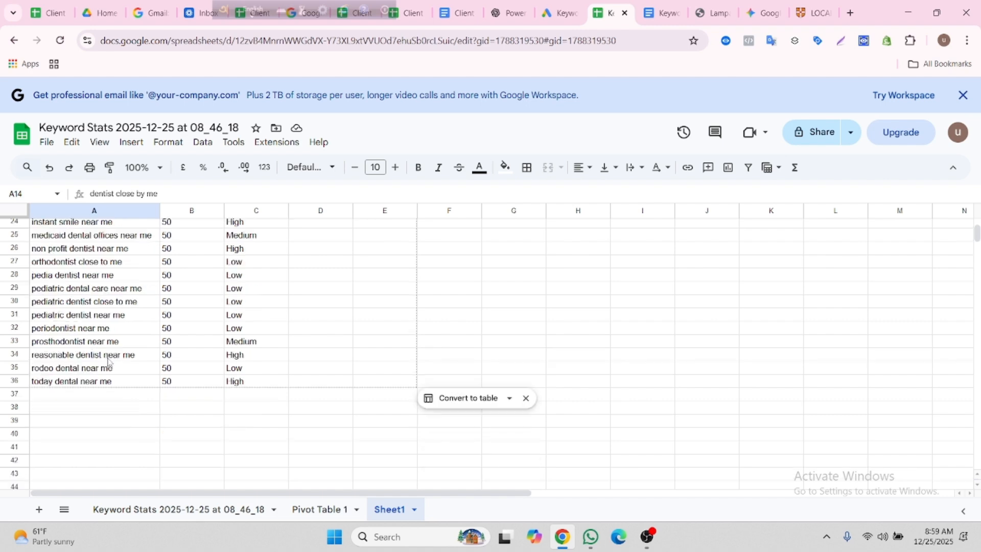
scroll(123, 412, up, 7)
scroll(97, 345, down, 4)
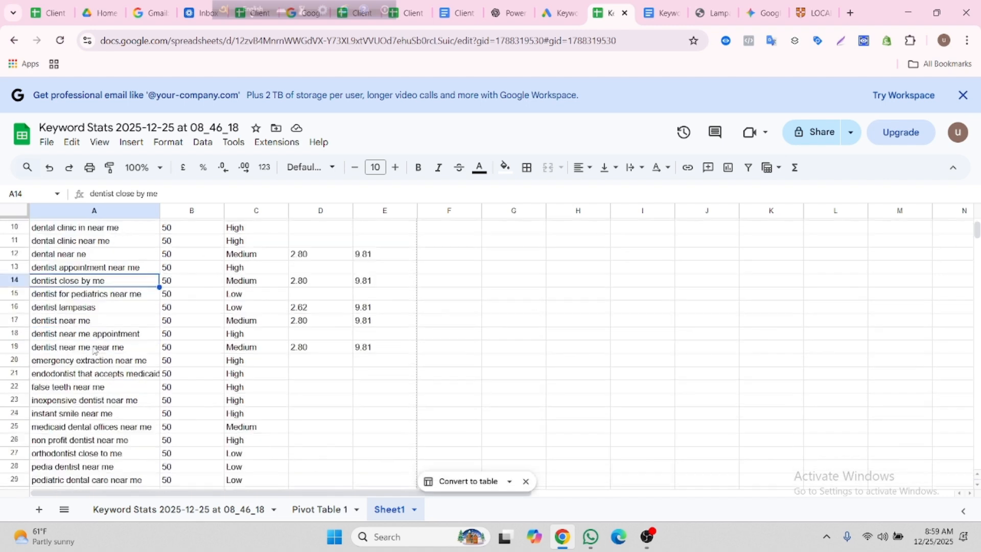
scroll(105, 363, up, 5)
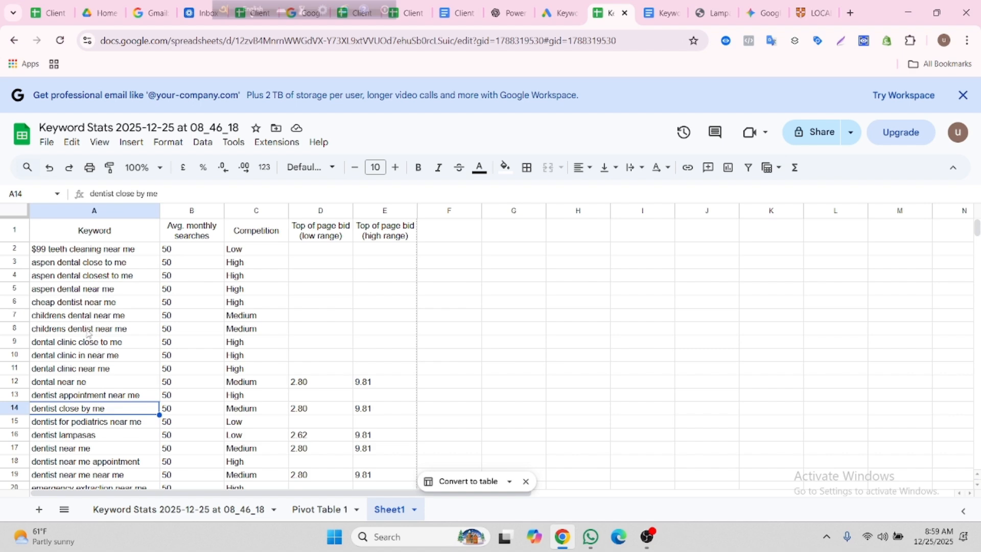
scroll(89, 333, down, 10)
scroll(93, 322, up, 10)
click(115, 251)
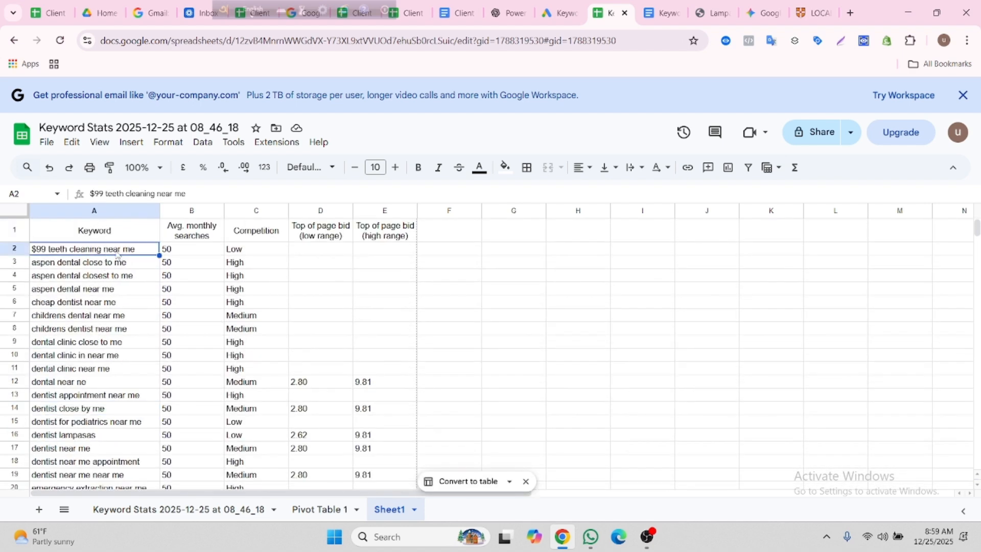
scroll(144, 312, down, 8)
scroll(143, 311, up, 8)
Fill the header cells A1:E1 with cornflower blue.
drag(137, 238, 391, 232)
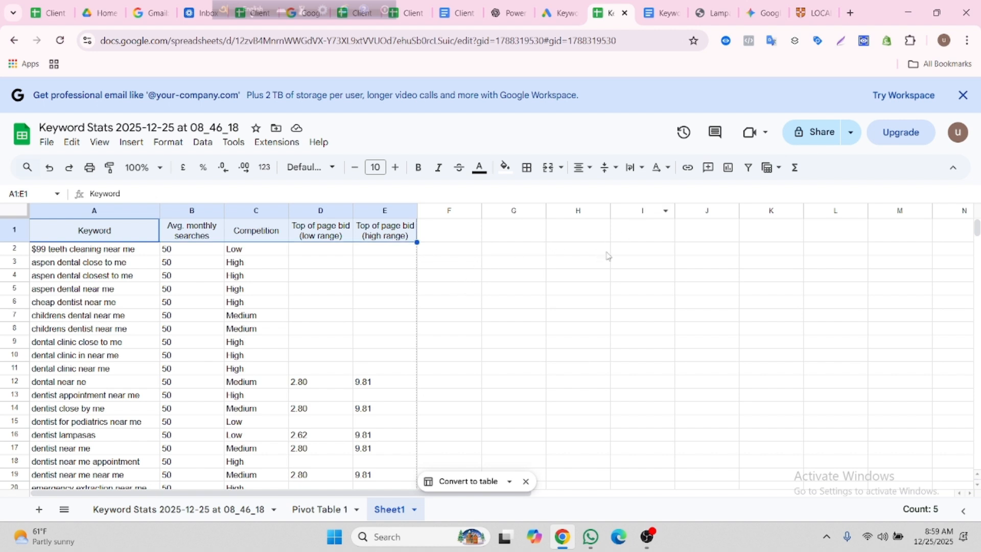
click(505, 167)
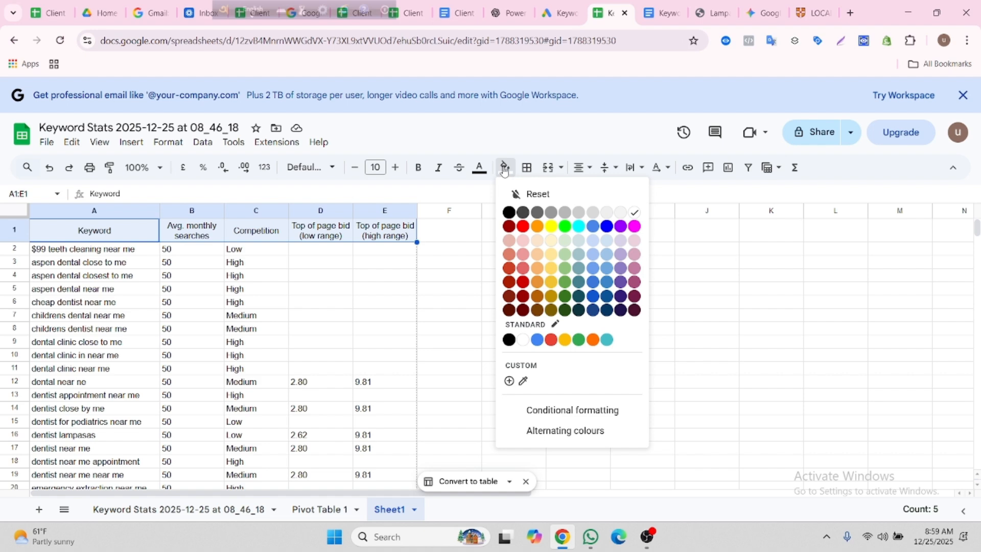
click(594, 230)
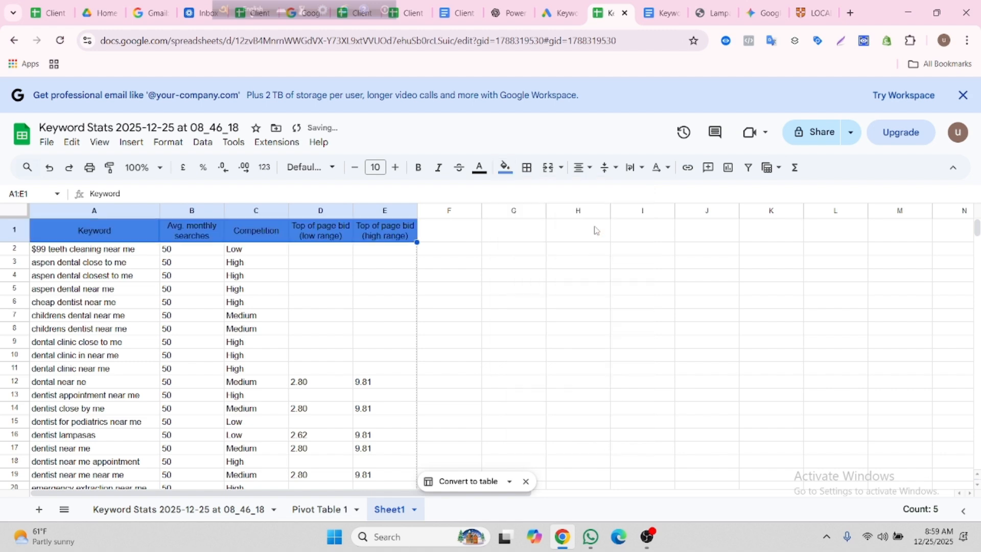
click(478, 288)
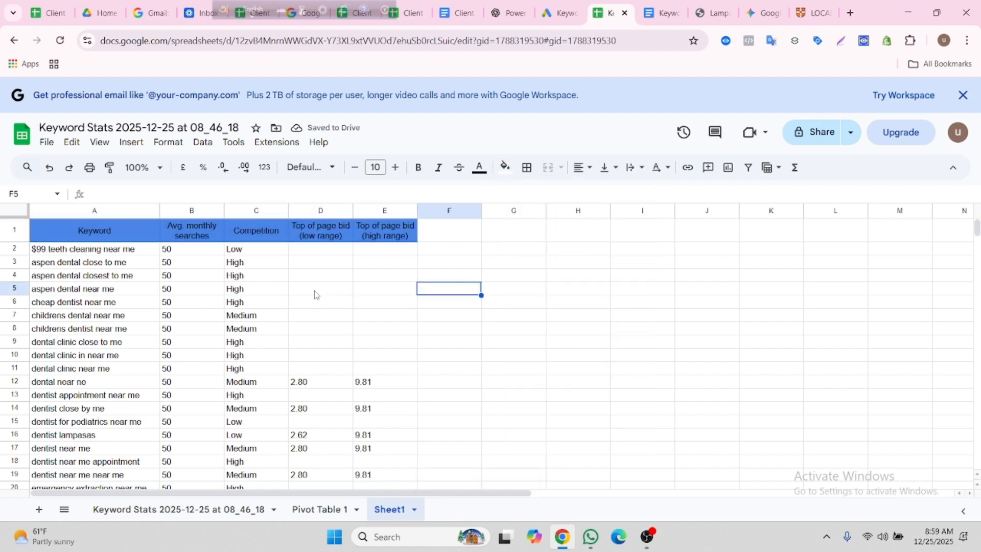
Make the header text in cells A1:E1 bold.
click(141, 233)
drag(142, 234, 401, 236)
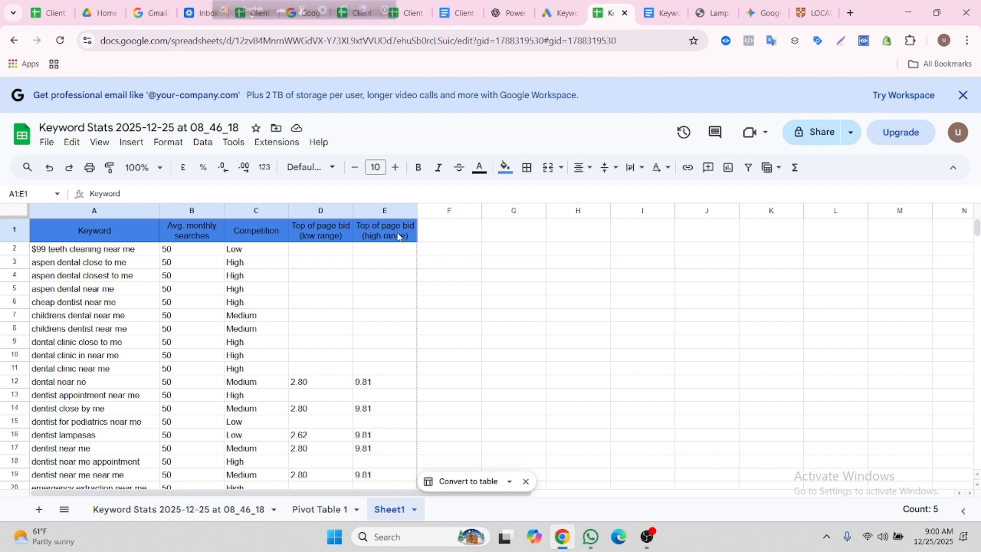
click(418, 167)
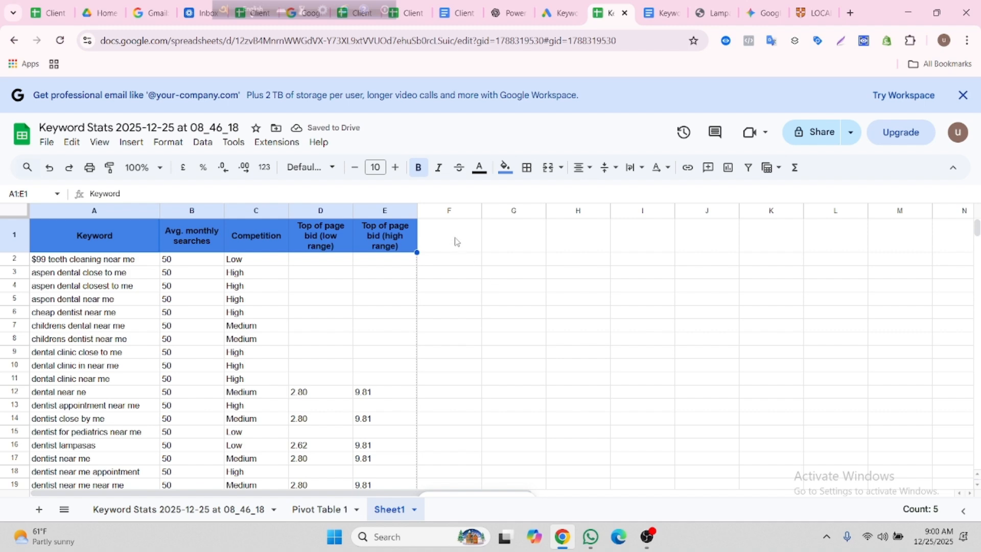
click(489, 263)
Widen columns D and E slightly so each top of page bid header fits on two lines.
drag(352, 211, 362, 210)
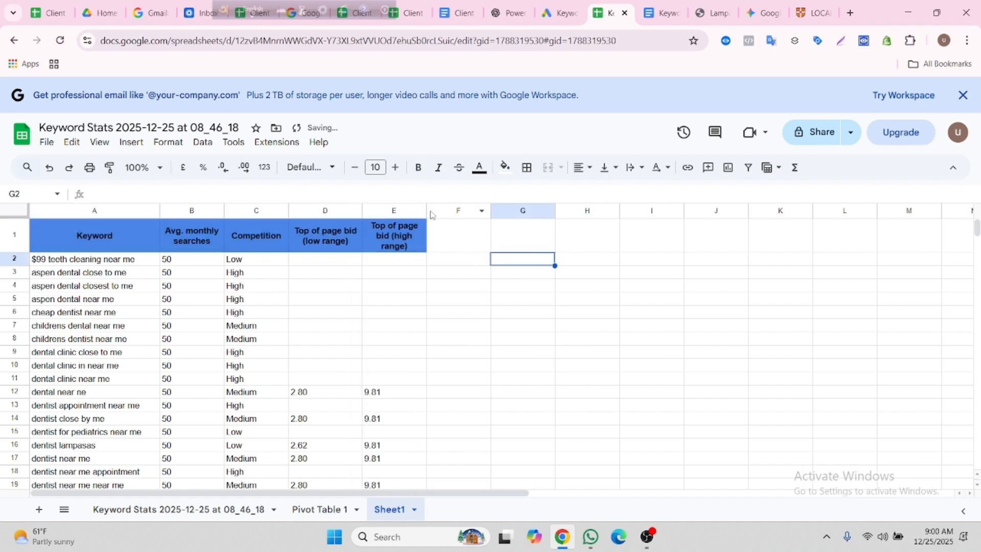
drag(427, 210, 436, 210)
click(455, 288)
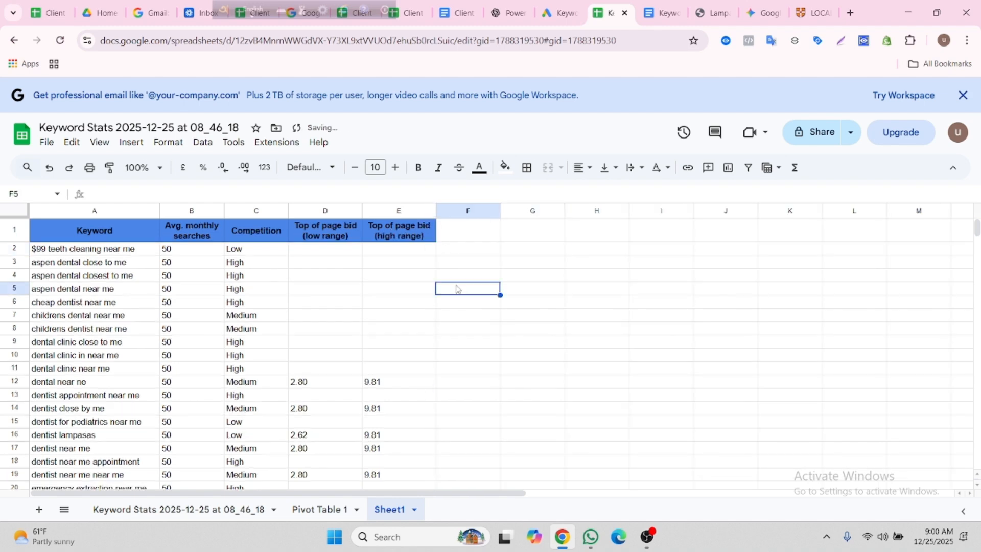
Centre-align the searches, competition and bid values in cells B2:E36.
click(196, 251)
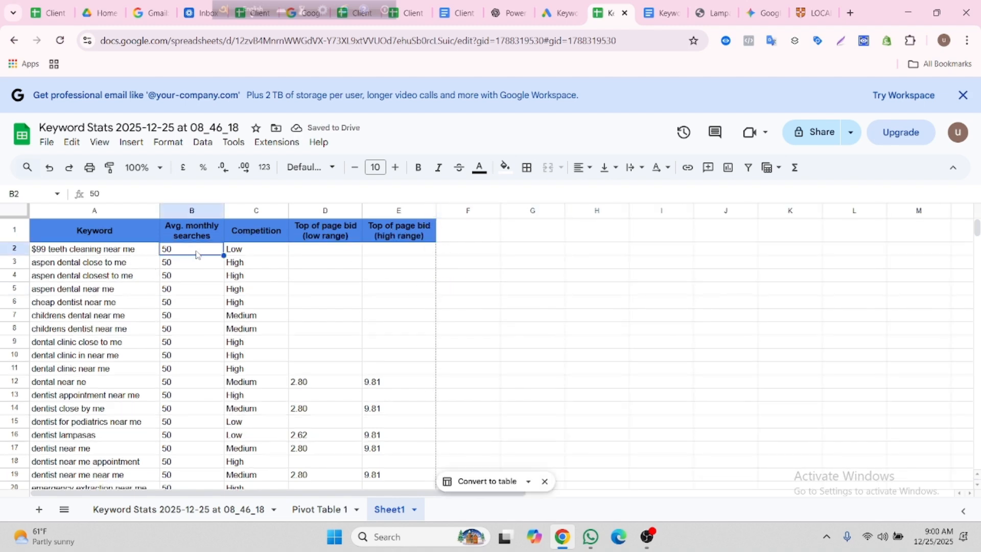
drag(200, 254, 376, 449)
scroll(377, 409, up, 6)
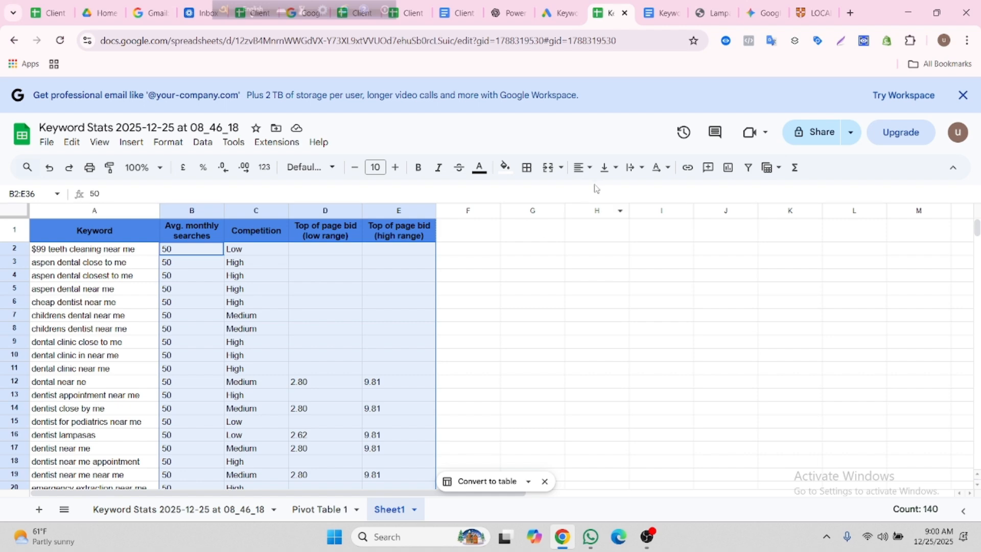
click(582, 167)
click(603, 193)
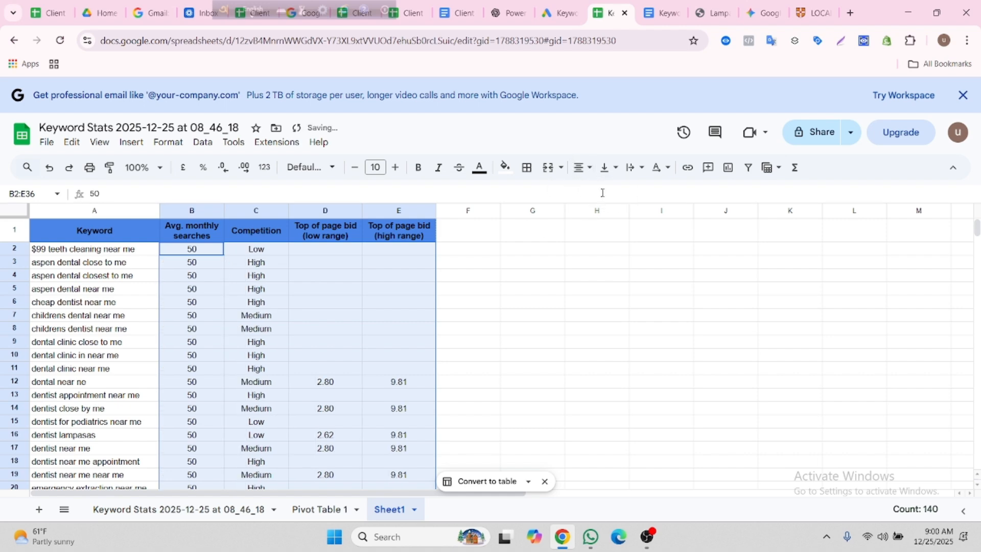
click(284, 333)
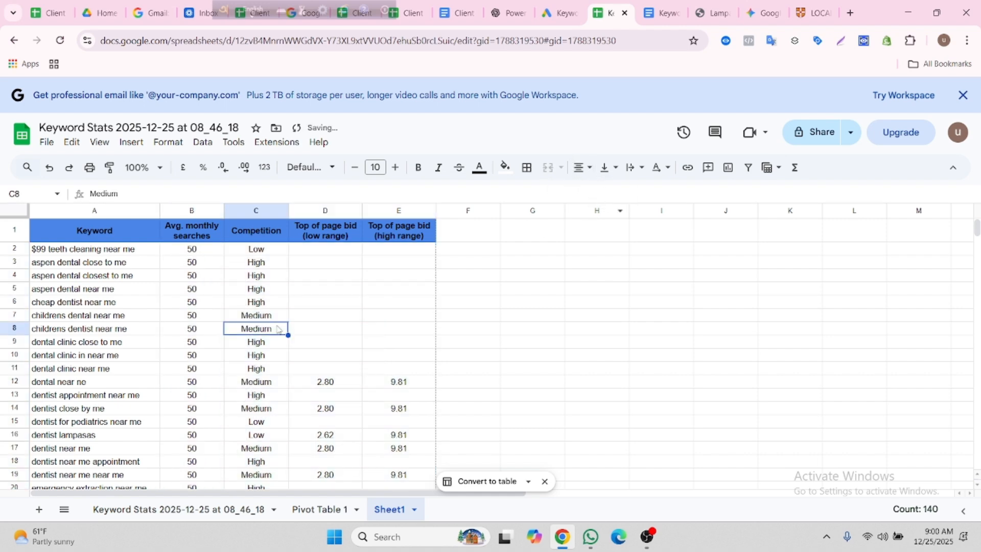
Fill the keyword data in cells A2:E36 with dark grey 1.
drag(134, 253, 368, 374)
scroll(374, 375, up, 8)
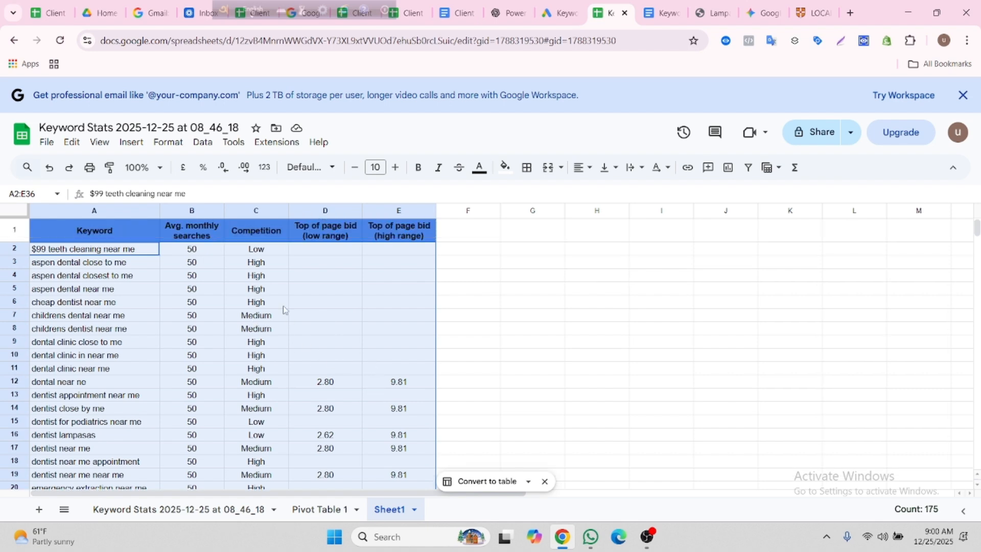
click(506, 169)
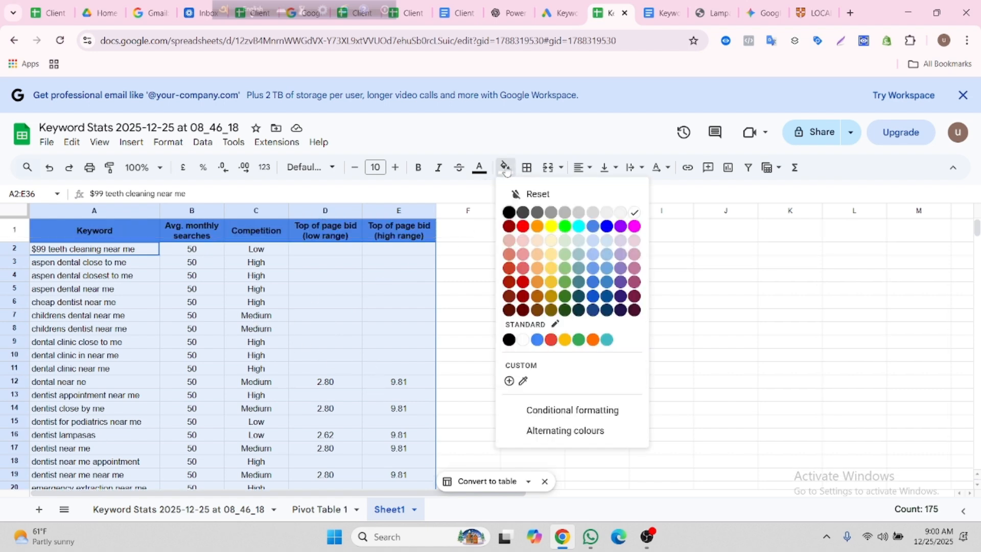
click(565, 213)
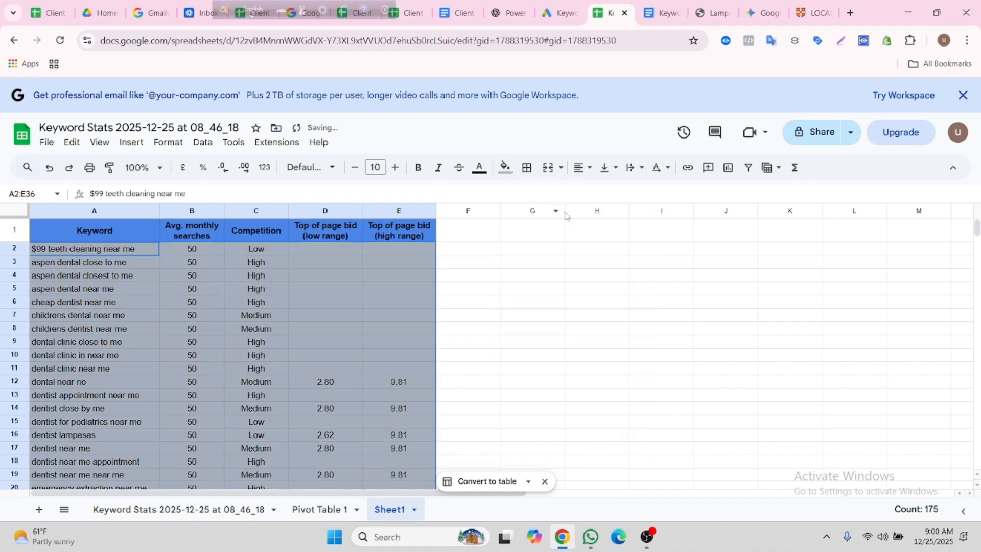
key(Down)
key(Down)
click(506, 169)
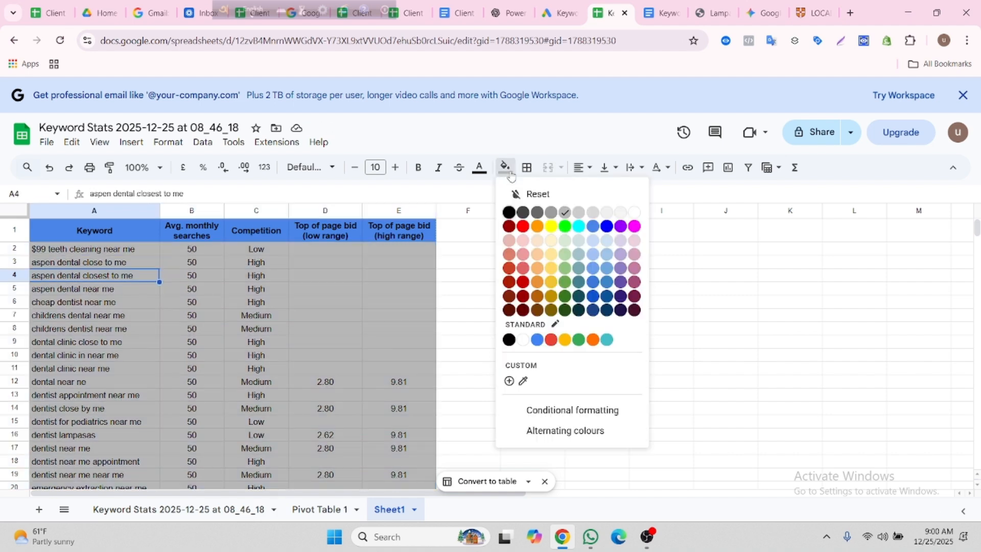
click(344, 333)
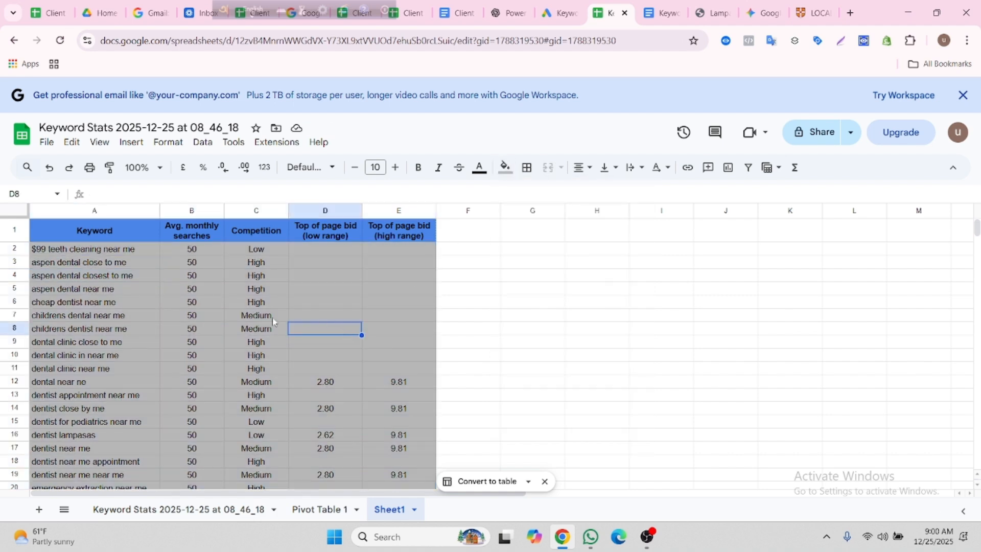
scroll(342, 296, down, 5)
scroll(348, 294, down, 3)
click(483, 307)
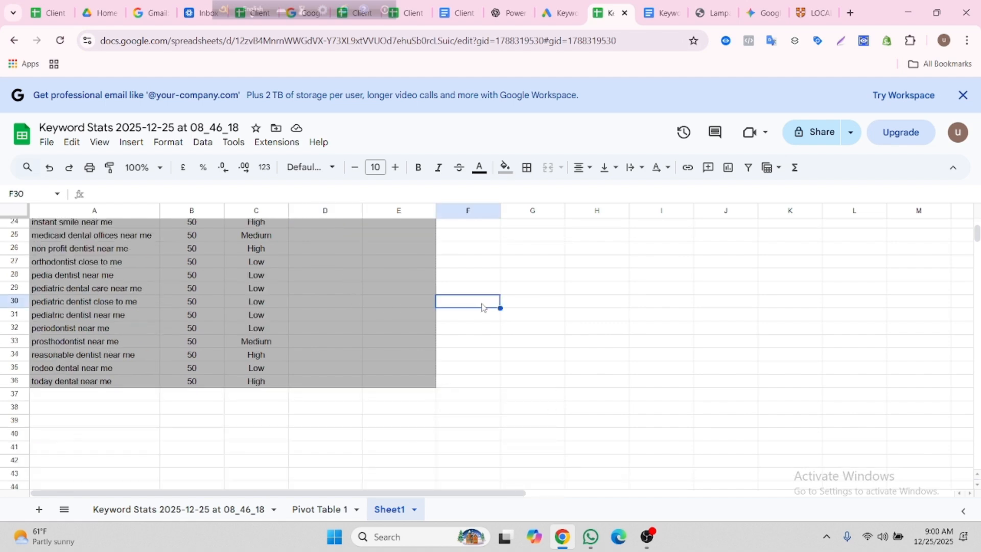
Fill the average monthly searches values in cells B2:B36 with light yellow 1.
scroll(483, 307, up, 8)
click(198, 250)
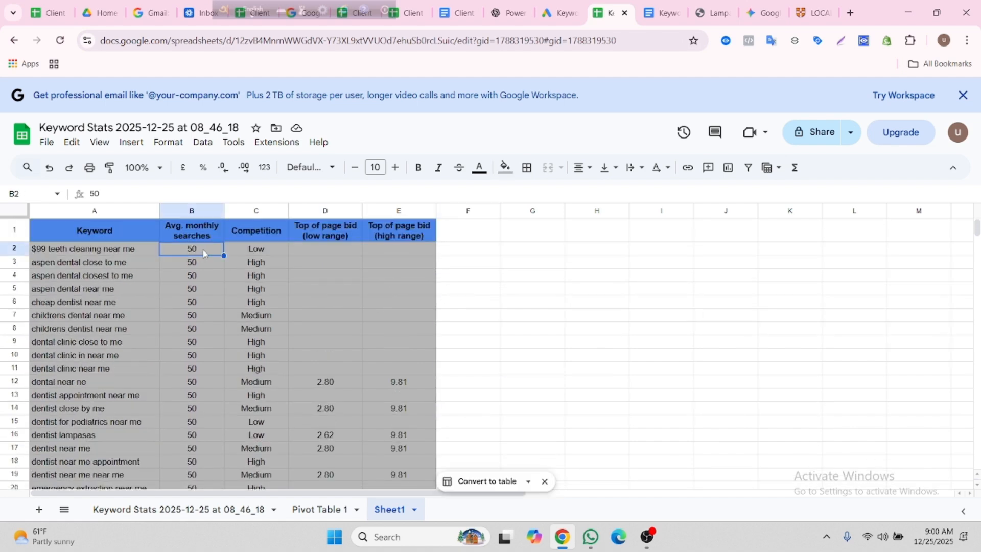
drag(202, 264, 200, 478)
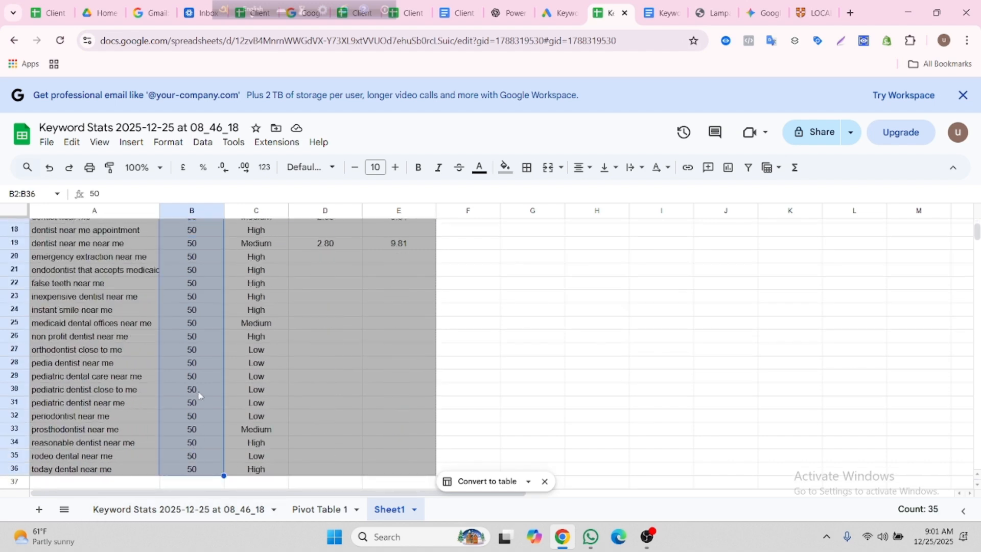
scroll(201, 393, up, 5)
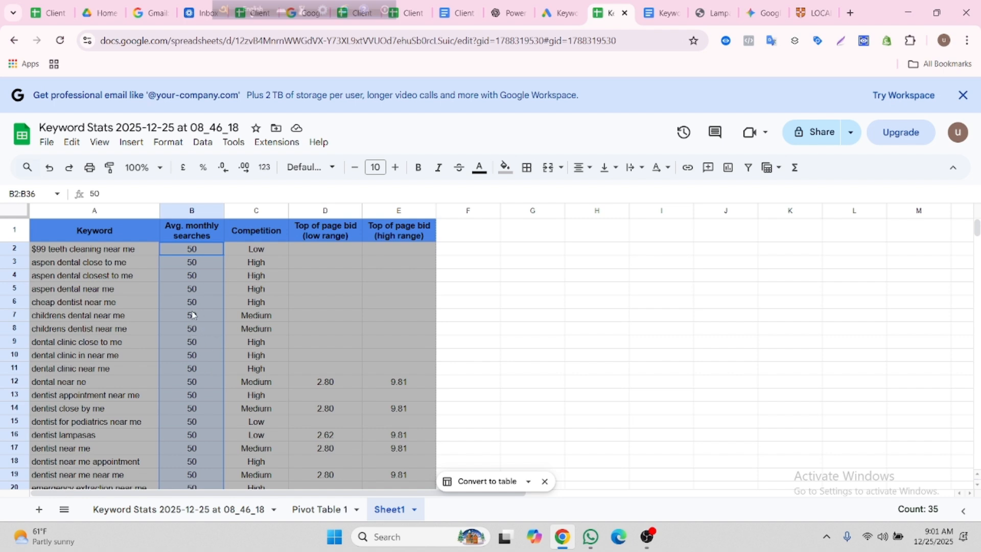
click(506, 171)
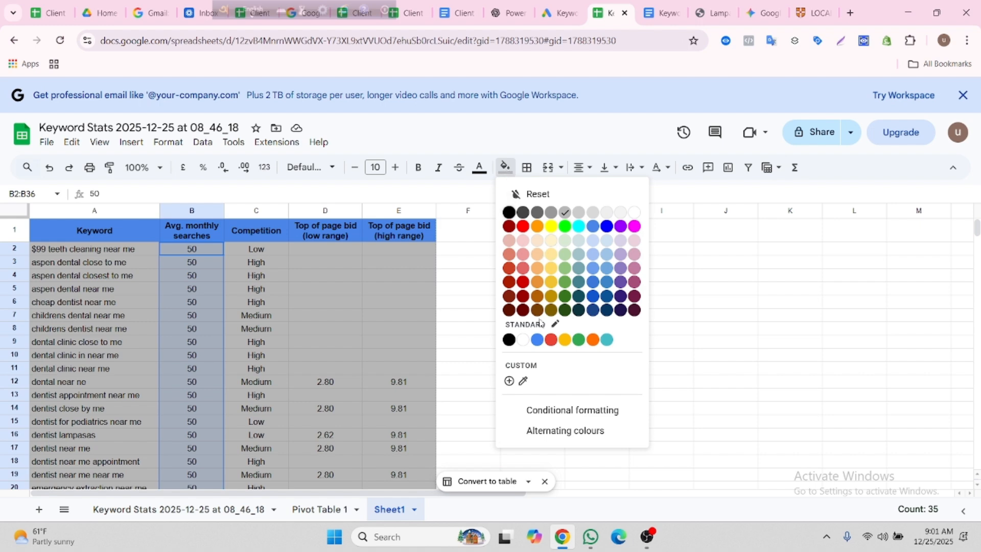
click(550, 269)
click(511, 295)
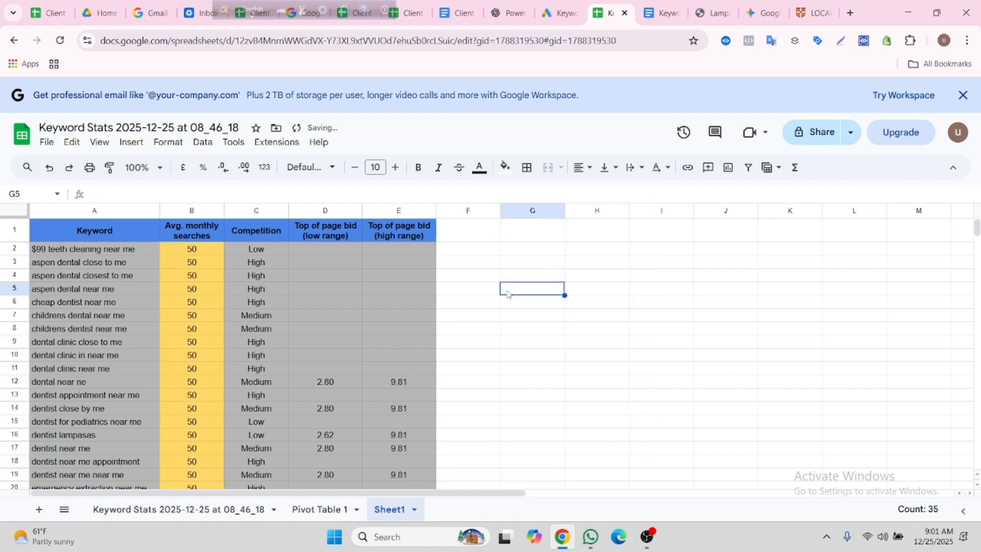
Fill the low-range top of page bid cells D2:D36 with light yellow 1.
click(321, 253)
mouse_move(325, 252)
mouse_down()
mouse_move(326, 488)
mouse_move(322, 259)
mouse_up()
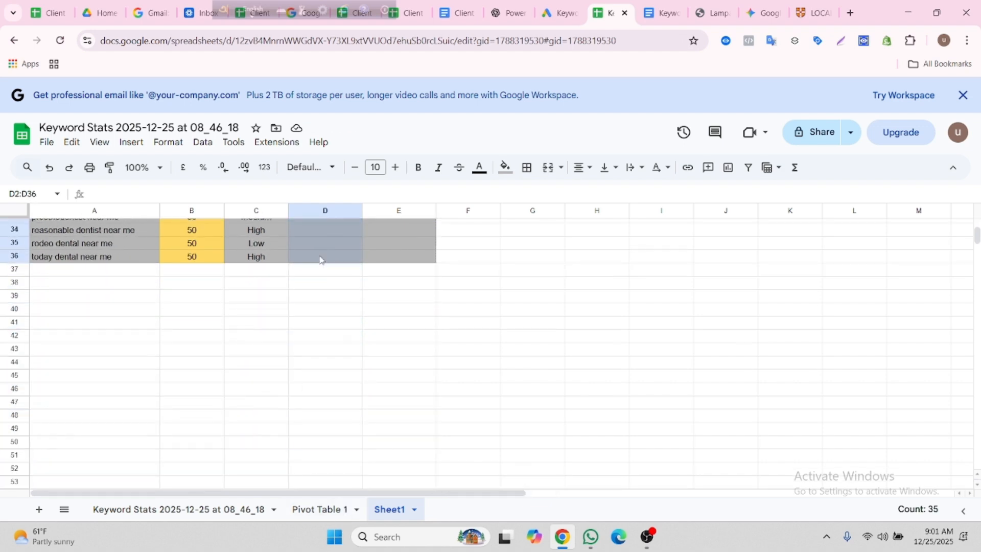
scroll(409, 307, up, 10)
click(505, 169)
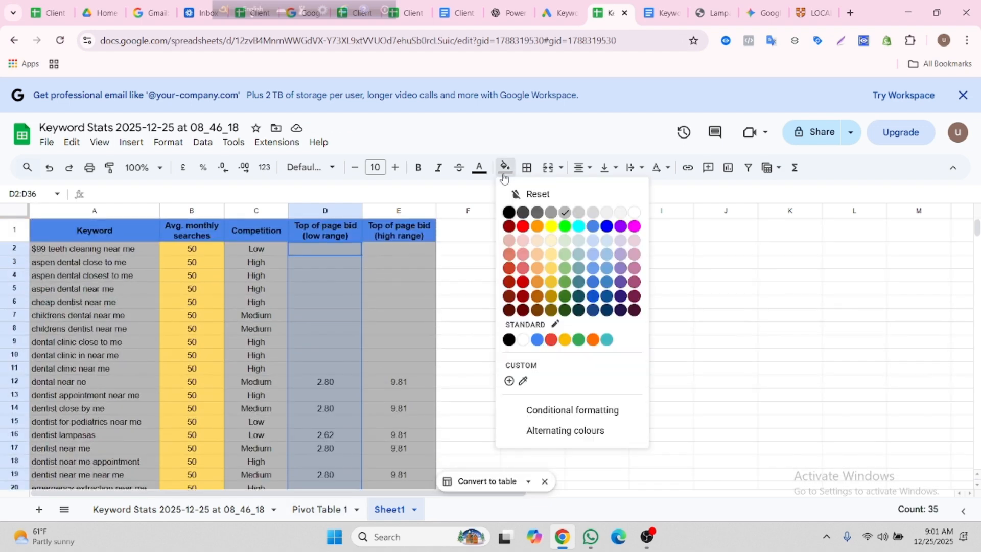
click(549, 271)
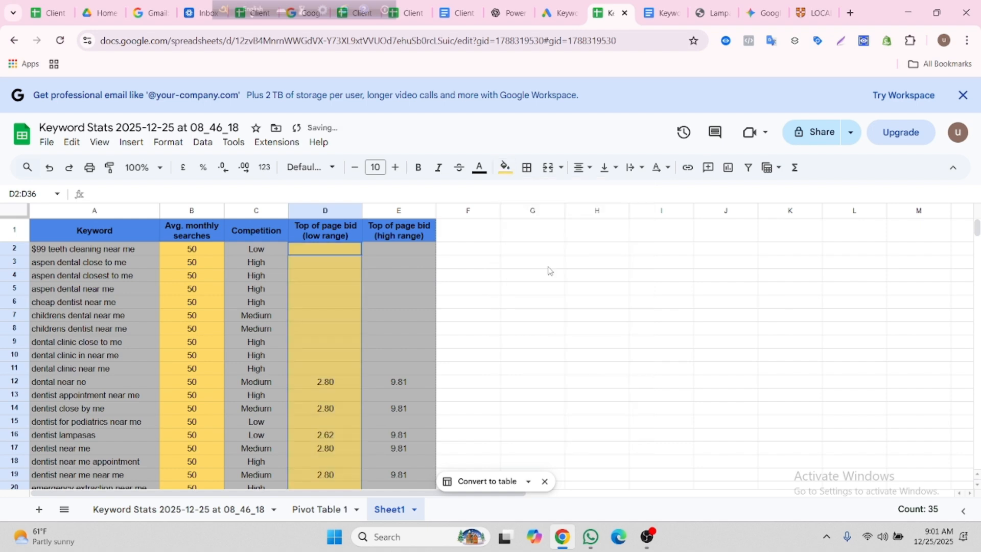
click(511, 297)
Review the formatted keyword list in Sheet1 from top to bottom and compare it with the Pivot Table 1 sheet.
scroll(515, 301, down, 5)
scroll(515, 302, up, 5)
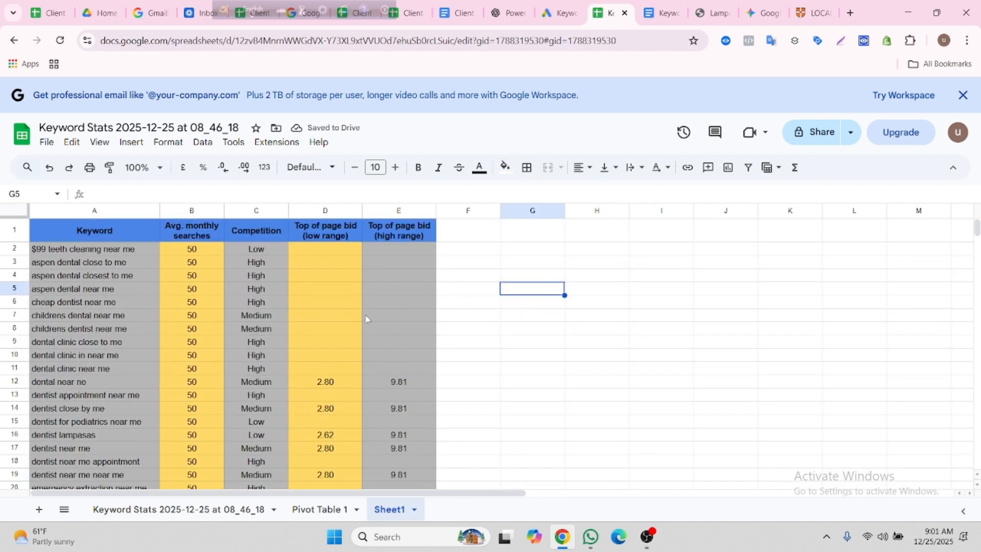
scroll(508, 331, down, 2)
scroll(396, 331, up, 2)
scroll(489, 325, down, 6)
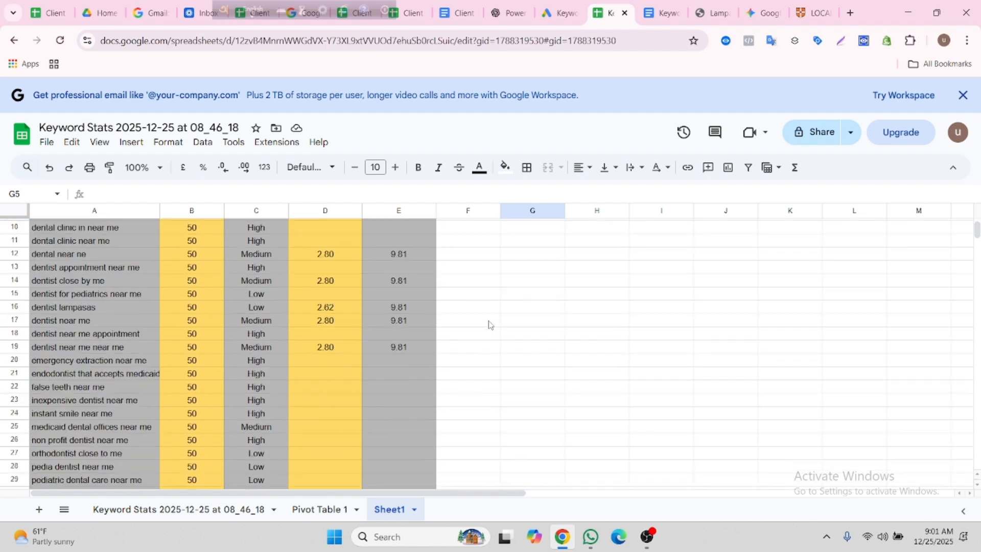
scroll(489, 326, up, 6)
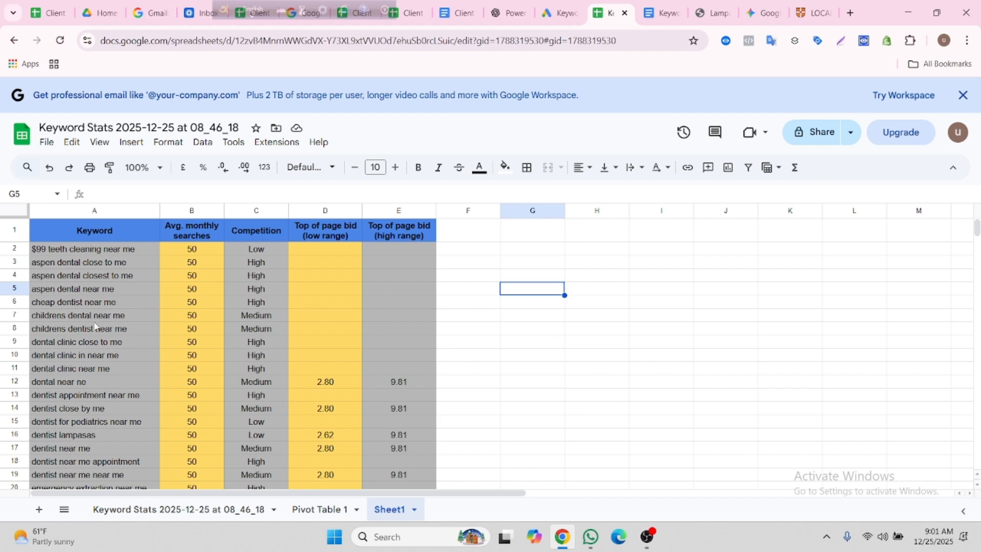
scroll(434, 309, down, 6)
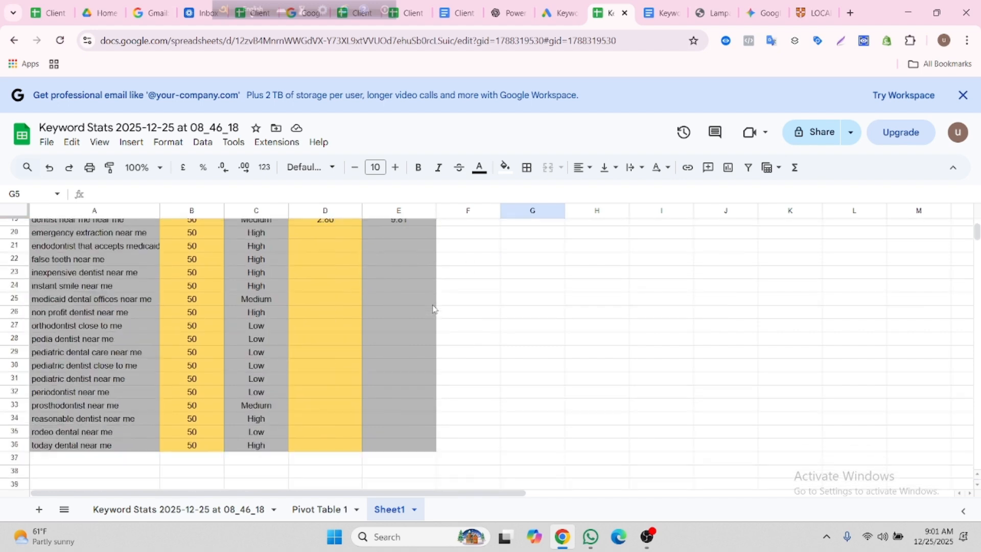
scroll(472, 321, up, 6)
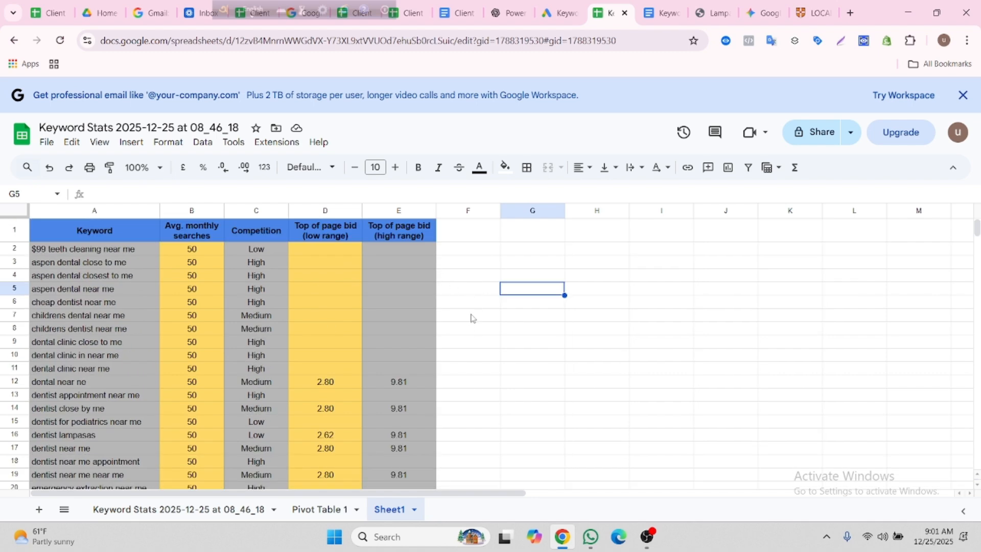
click(318, 509)
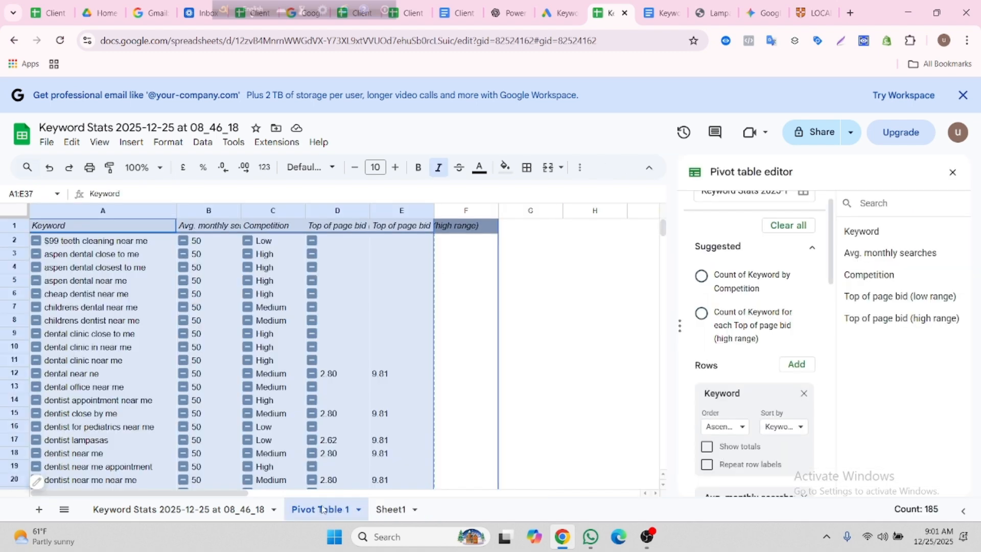
click(385, 510)
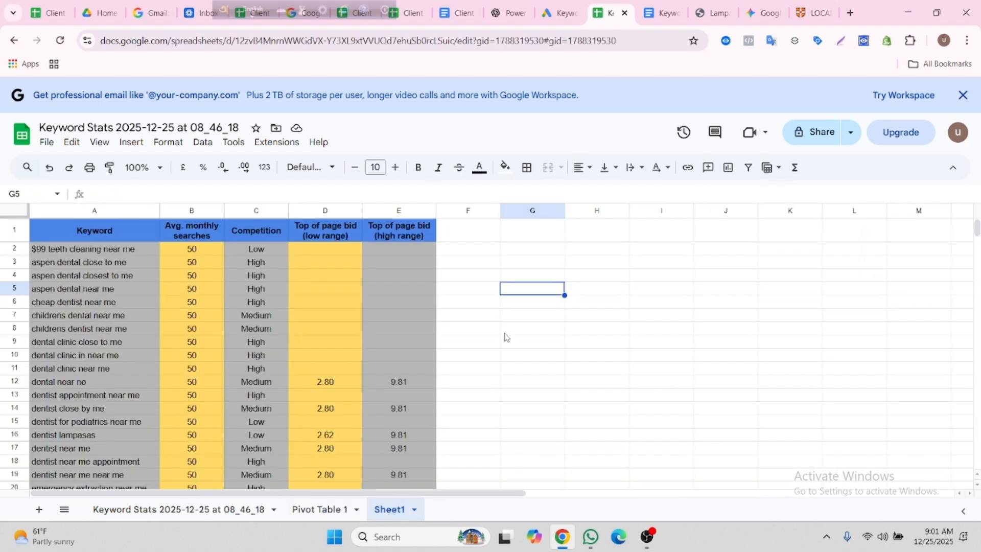